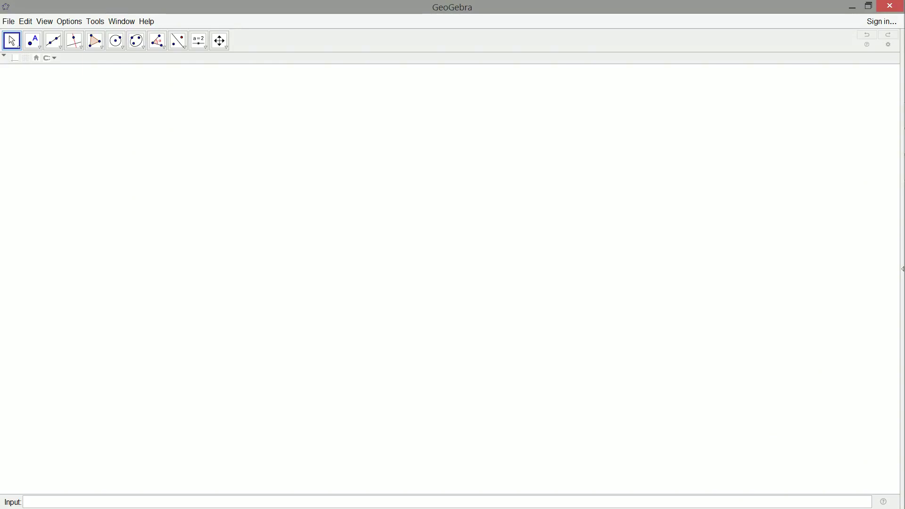
# Step: Place point A near the top, B at lower left and C at lower right
pyautogui.click(33, 40)
pyautogui.click(324, 136)
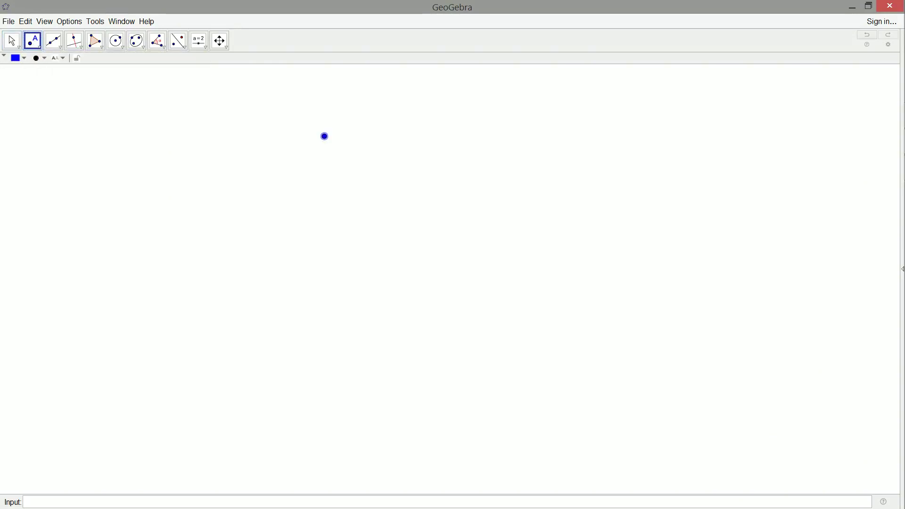
pyautogui.click(106, 335)
pyautogui.click(589, 352)
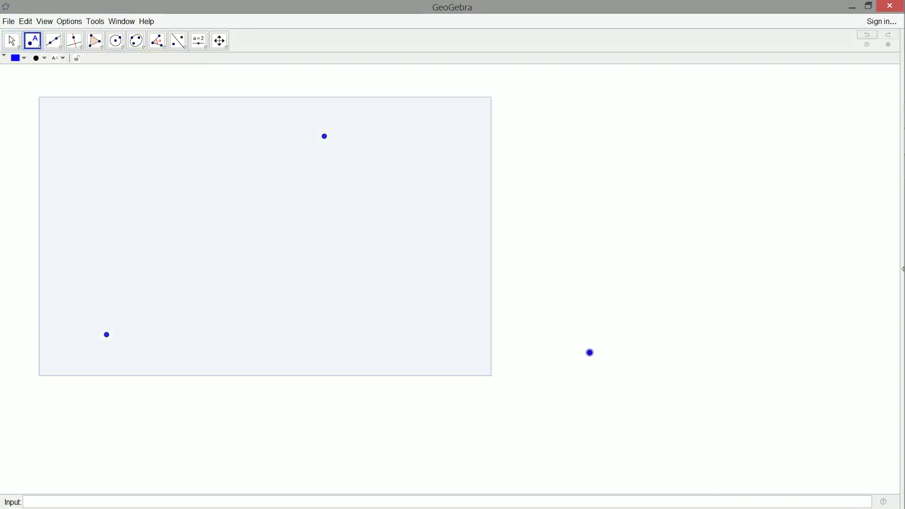
pyautogui.moveTo(491, 375); pyautogui.dragTo(652, 414)
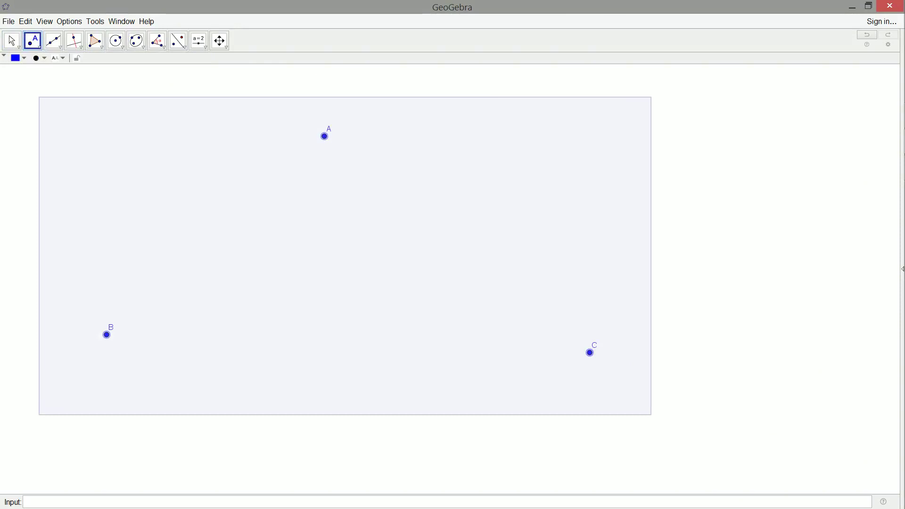
# Step: Draw magenta segments BC, CA and AB to close triangle ABC
pyautogui.click(57, 49)
pyautogui.click(60, 79)
pyautogui.click(19, 58)
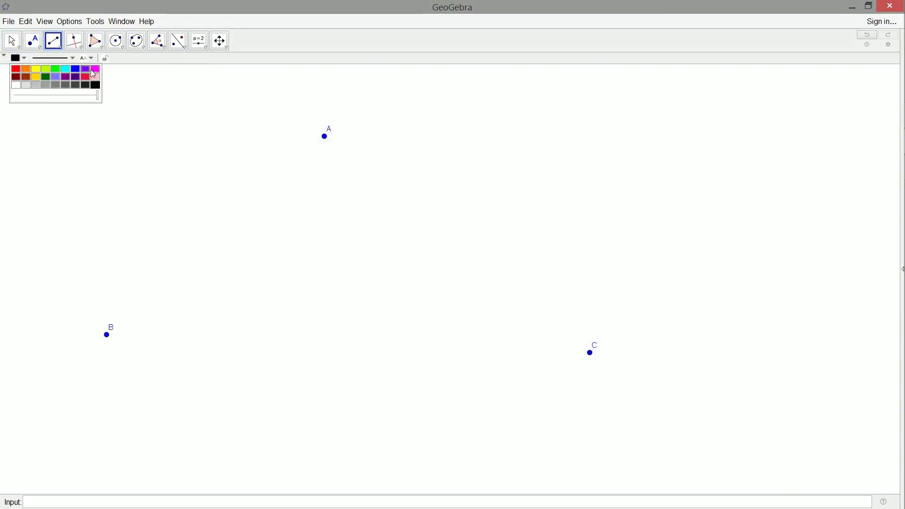
pyautogui.click(95, 69)
pyautogui.click(107, 335)
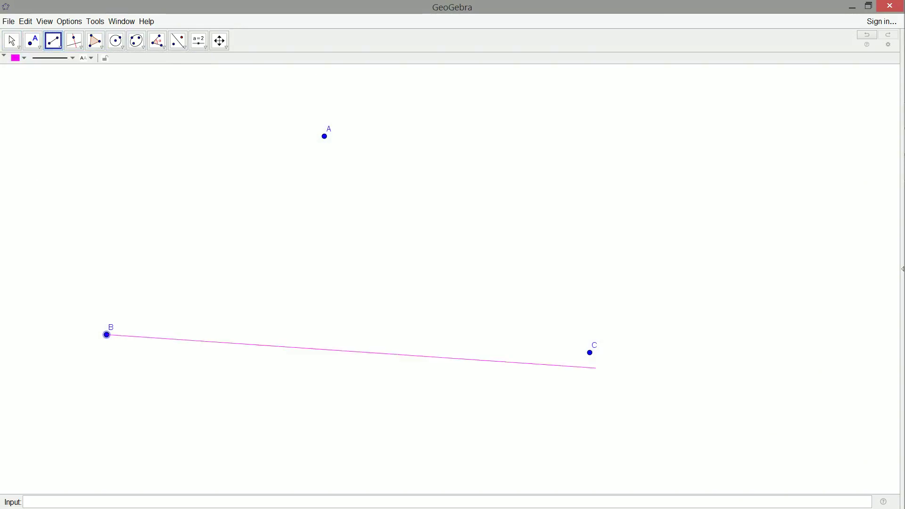
pyautogui.click(589, 353)
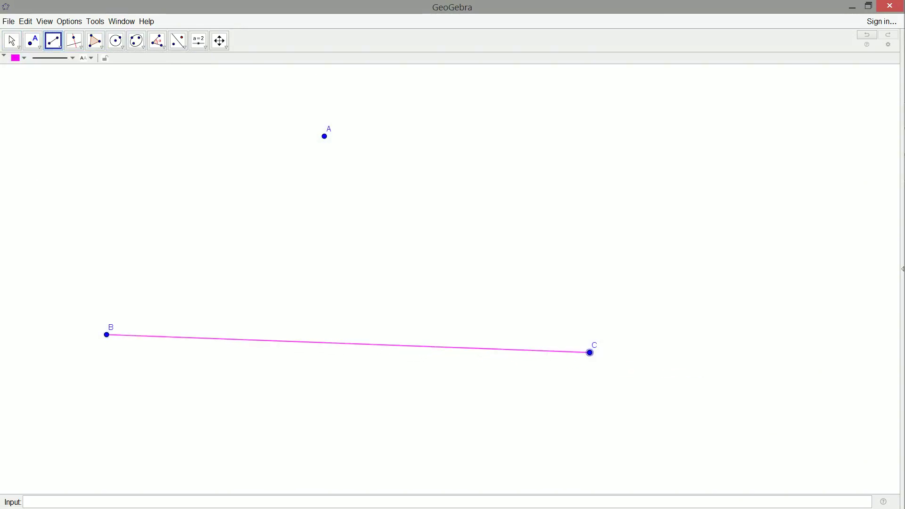
pyautogui.click(590, 352)
pyautogui.click(324, 136)
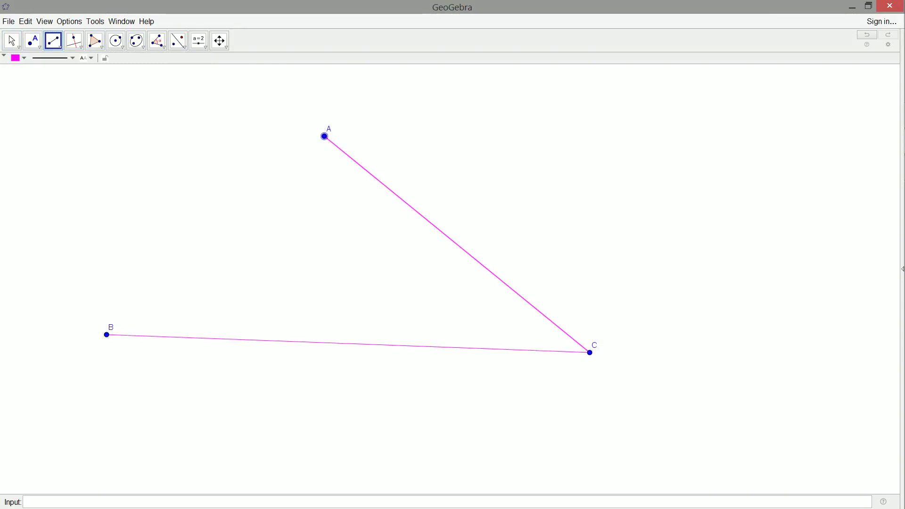
pyautogui.click(324, 136)
pyautogui.click(106, 335)
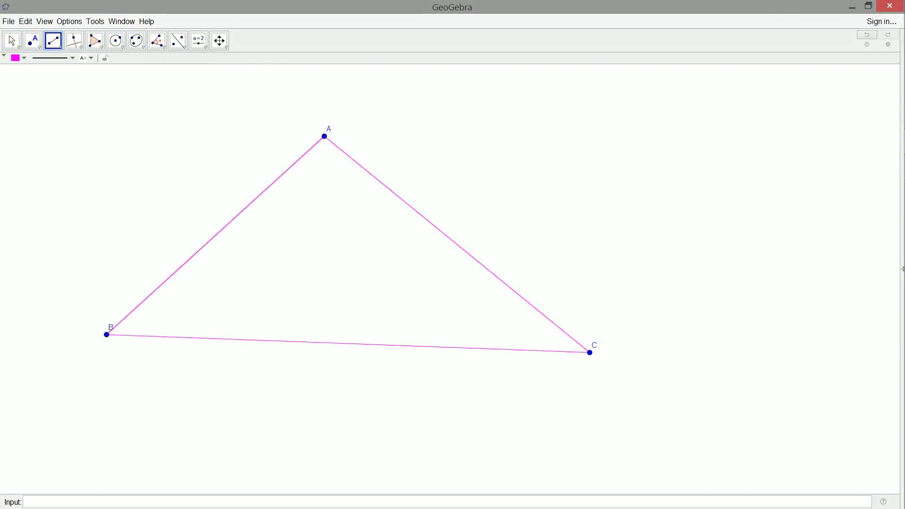
# Step: Drag vertex B right and slightly down, then clear the selection
pyautogui.click(12, 41)
pyautogui.moveTo(107, 334); pyautogui.dragTo(188, 351)
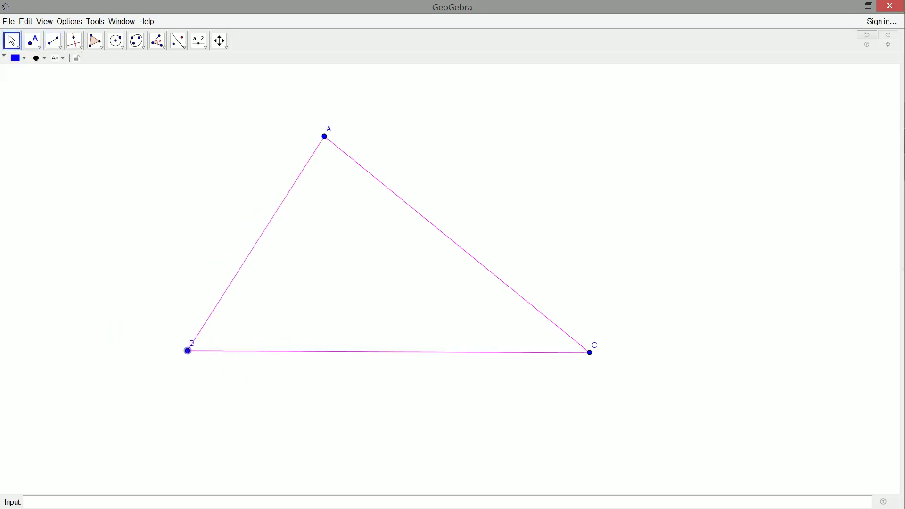
pyautogui.press('Escape')
# Step: Draw a circle about A through C and a circle about C through A
pyautogui.click(115, 41)
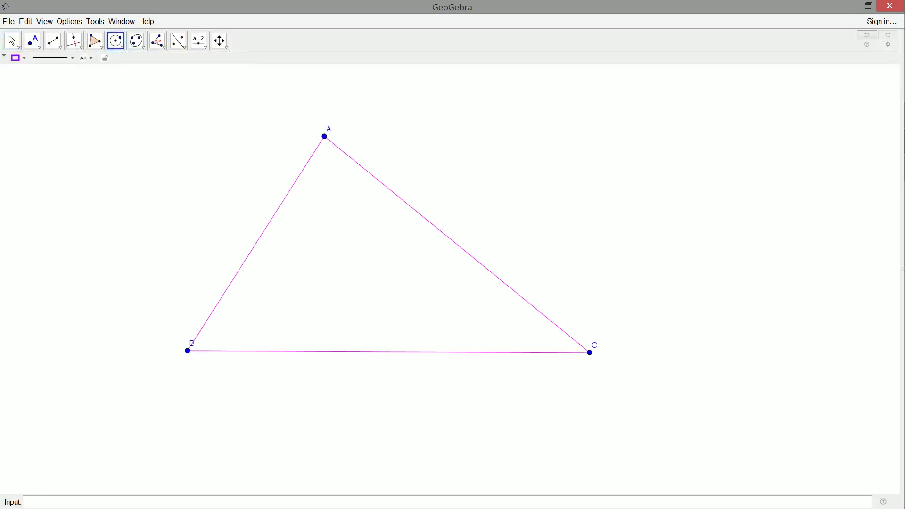
pyautogui.click(325, 136)
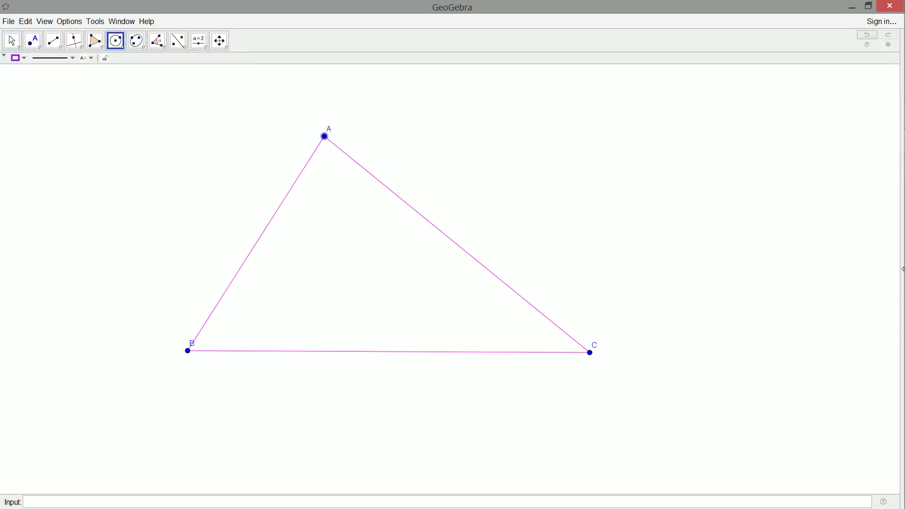
pyautogui.click(590, 353)
pyautogui.click(590, 353)
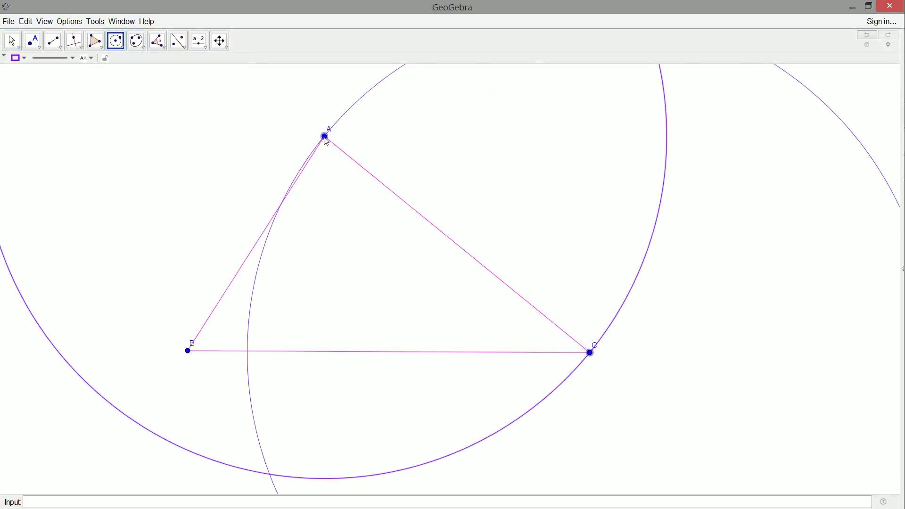
pyautogui.click(325, 137)
pyautogui.scroll(-4, 431, 257)
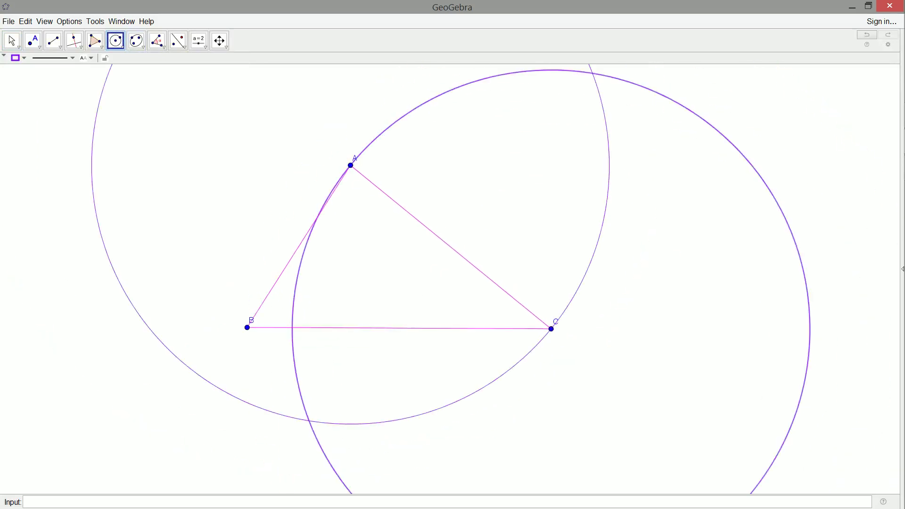
# Step: Mark both crossings of the two circles and draw a green line through them
pyautogui.click(33, 43)
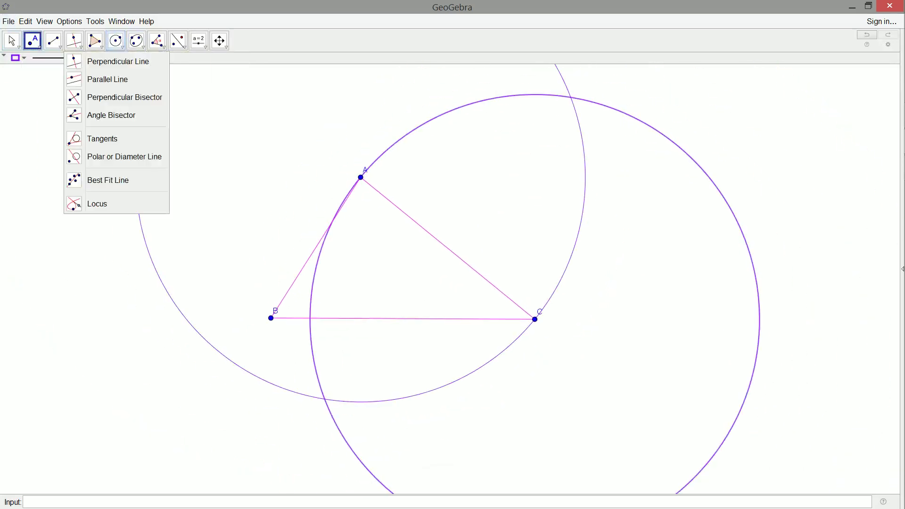
pyautogui.click(571, 98)
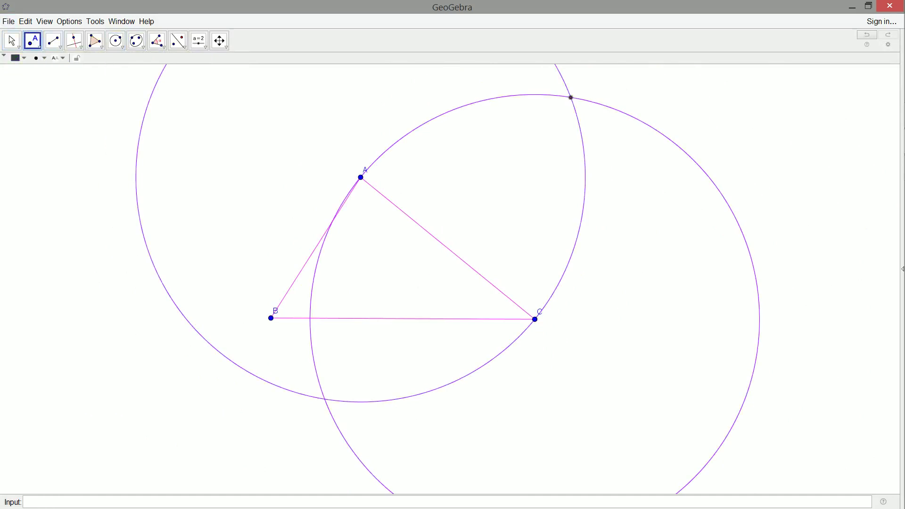
pyautogui.click(325, 399)
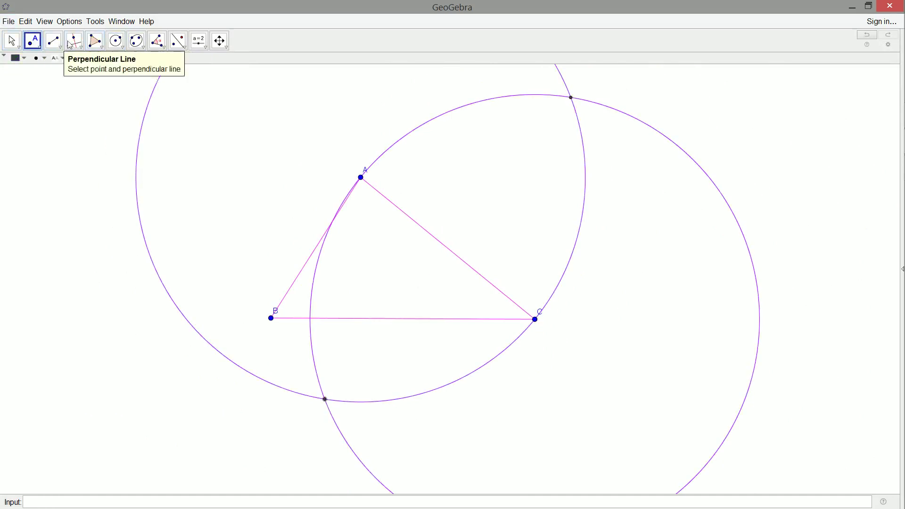
pyautogui.click(53, 41)
pyautogui.click(68, 60)
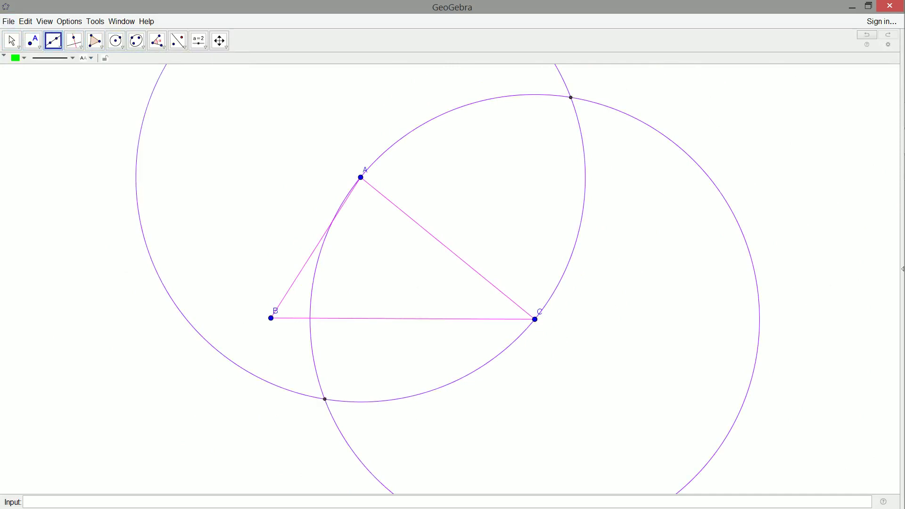
pyautogui.click(325, 399)
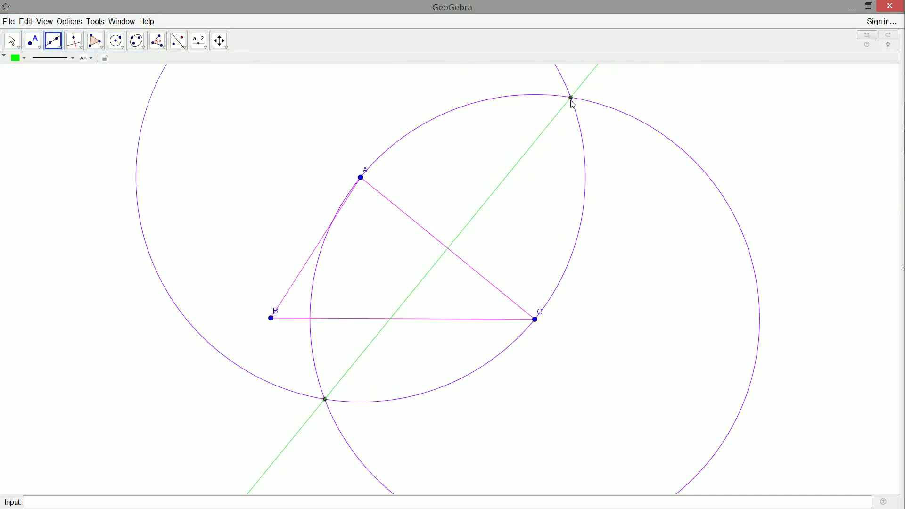
pyautogui.click(571, 98)
# Step: Mark where the green line meets AC and colour that midpoint red
pyautogui.click(33, 42)
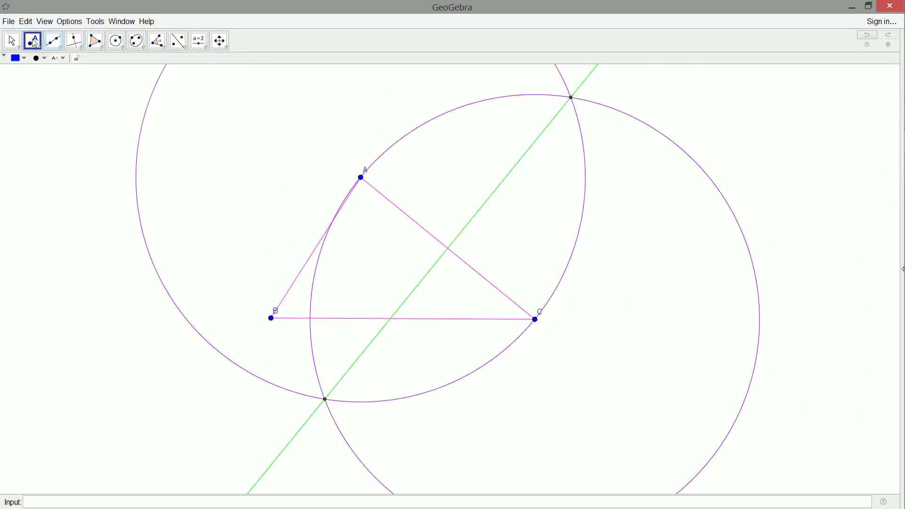
pyautogui.click(448, 249)
pyautogui.click(17, 59)
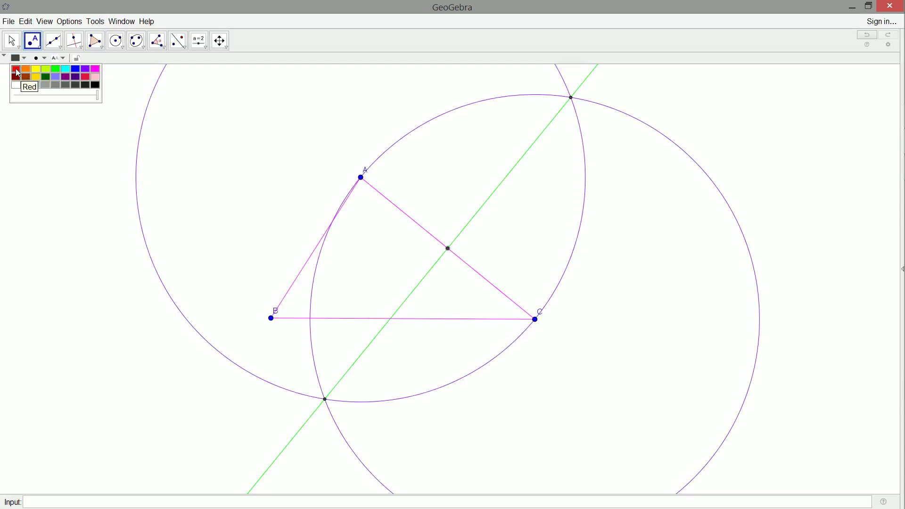
pyautogui.click(17, 70)
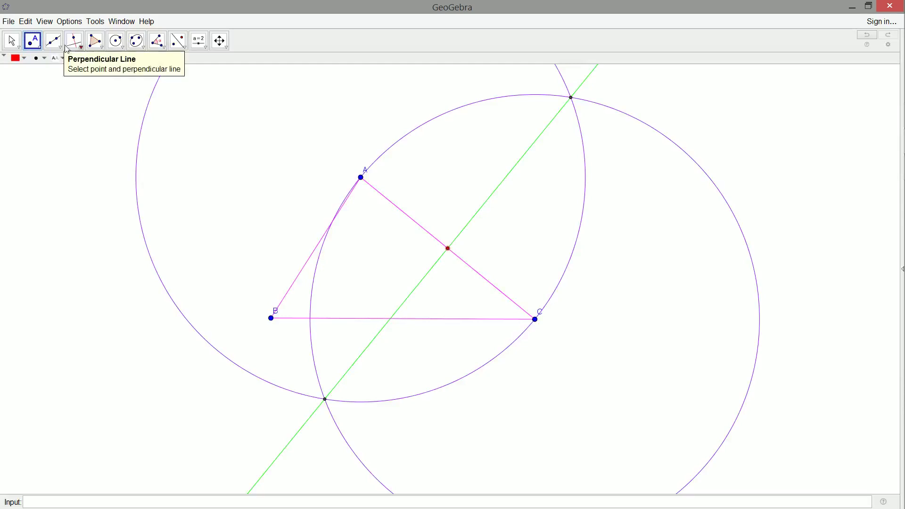
pyautogui.click(116, 44)
# Step: Draw a circle about B through C and a circle about C through B
pyautogui.click(120, 57)
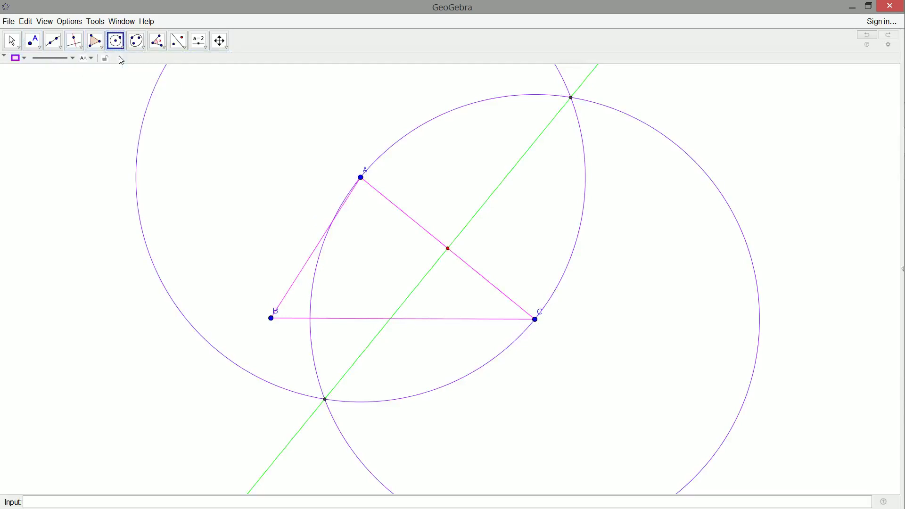
pyautogui.click(271, 318)
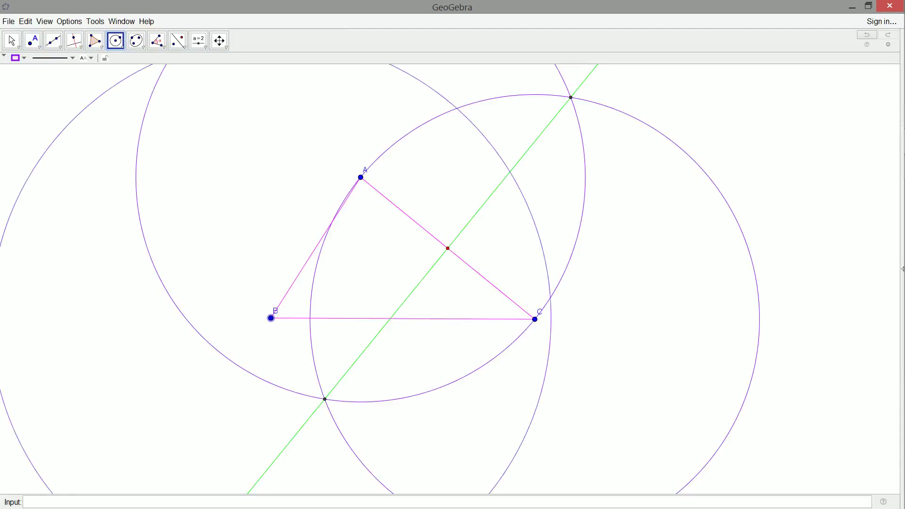
pyautogui.click(535, 319)
pyautogui.click(535, 319)
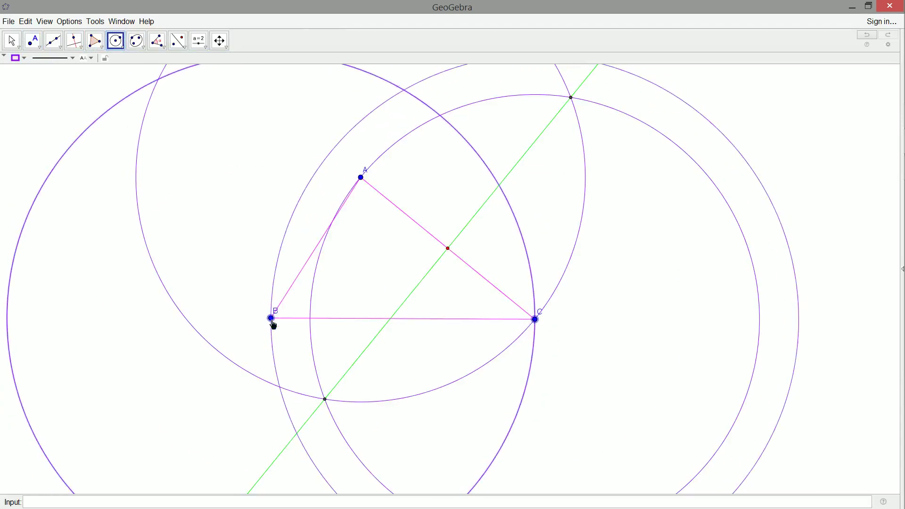
pyautogui.click(271, 318)
# Step: Mark the circles' two crossings in black and draw the bisector of BC through them
pyautogui.click(36, 48)
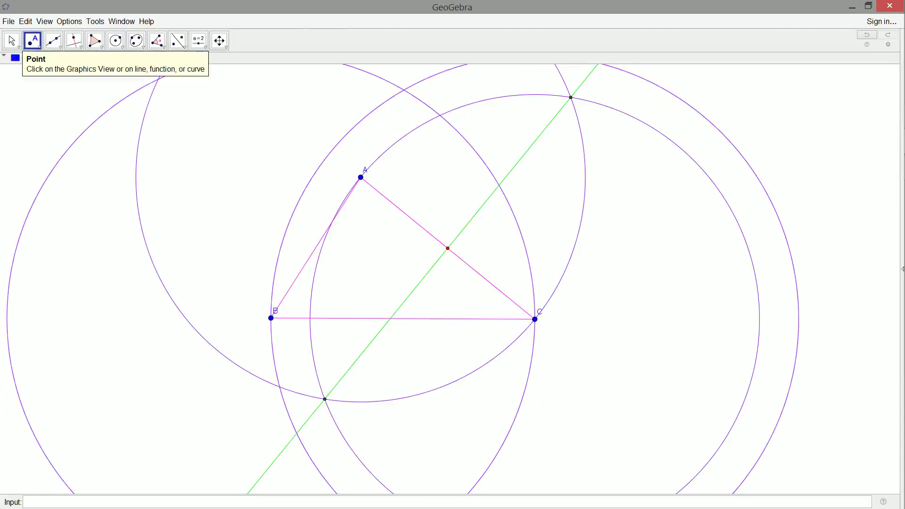
pyautogui.click(404, 90)
pyautogui.click(23, 60)
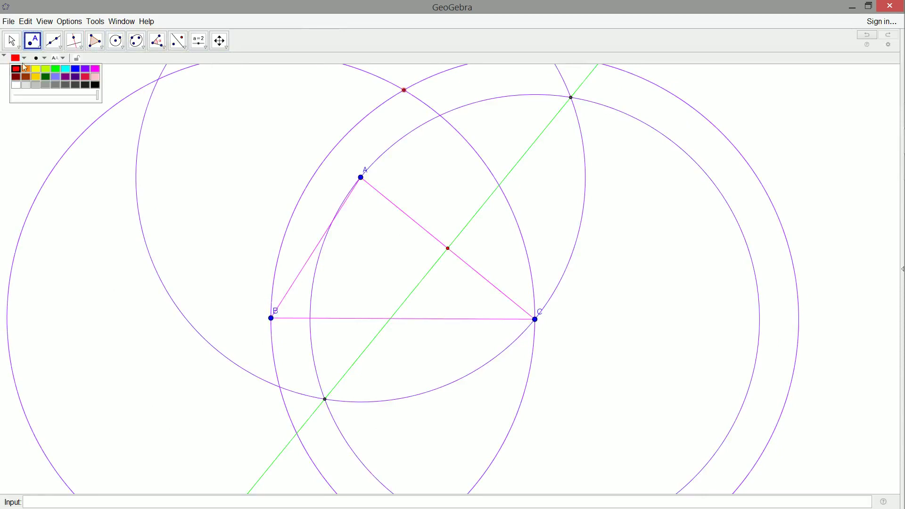
pyautogui.click(98, 89)
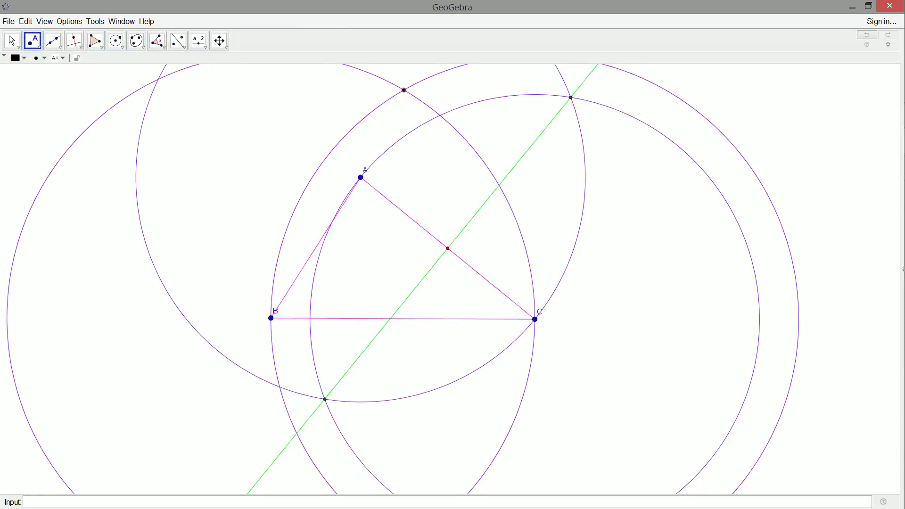
pyautogui.scroll(-4, 426, 218)
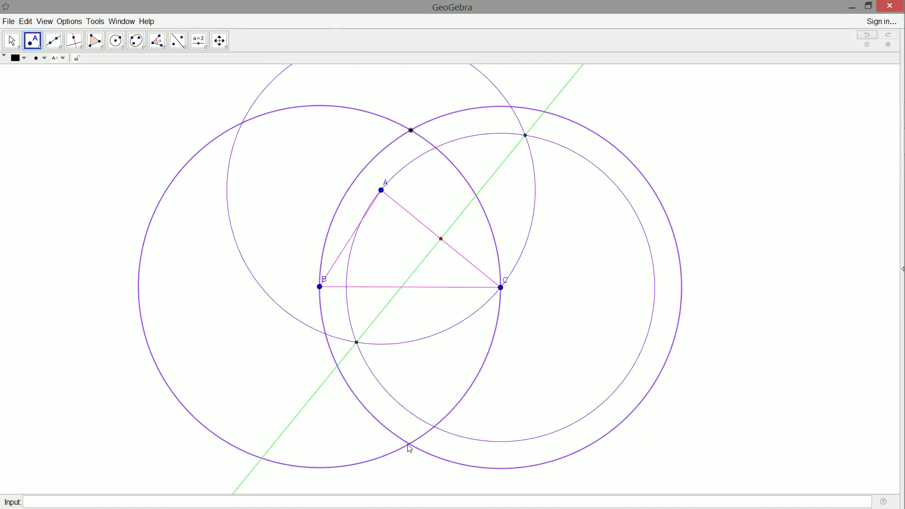
pyautogui.click(409, 445)
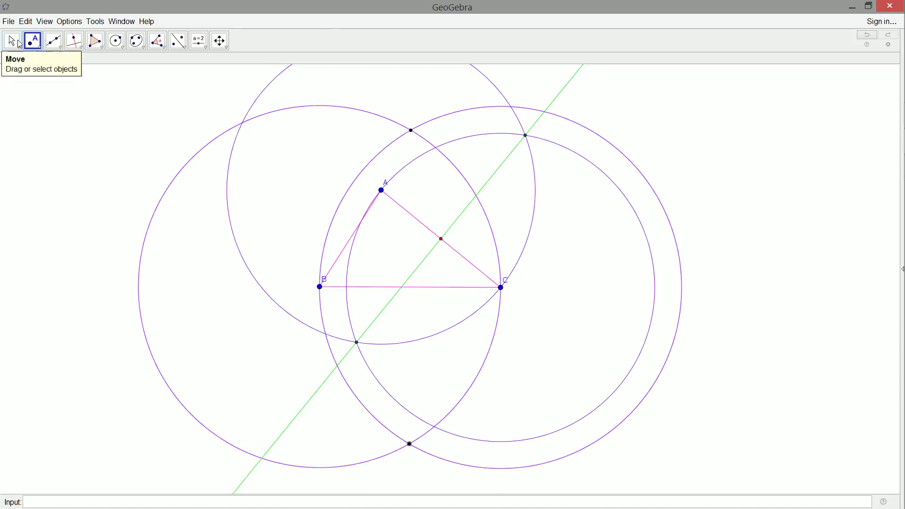
pyautogui.click(54, 41)
pyautogui.click(409, 445)
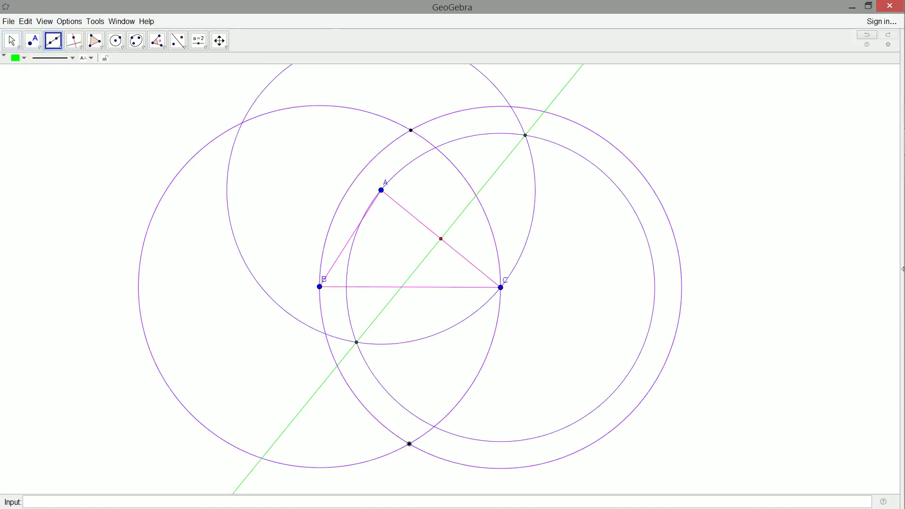
pyautogui.click(406, 131)
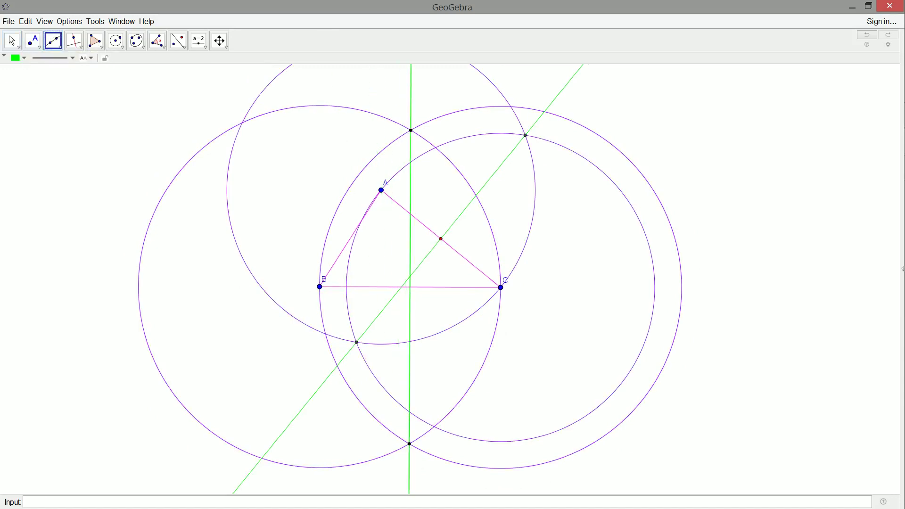
# Step: Draw a circle about B through A and a circle about A through B
pyautogui.click(115, 41)
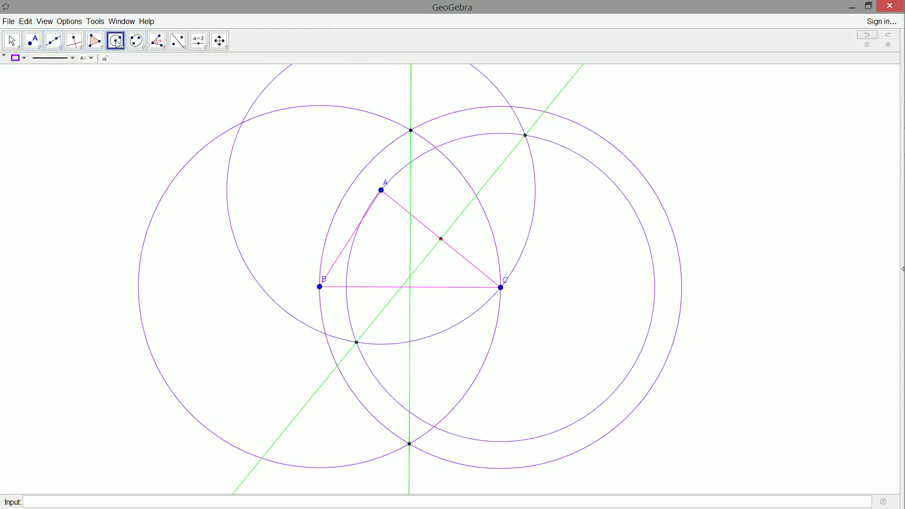
pyautogui.click(320, 287)
pyautogui.click(381, 190)
pyautogui.click(381, 191)
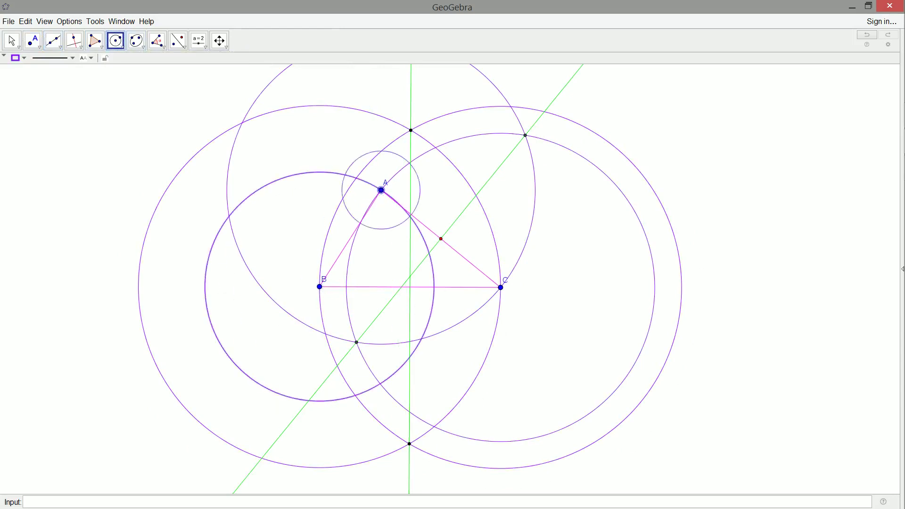
pyautogui.click(320, 286)
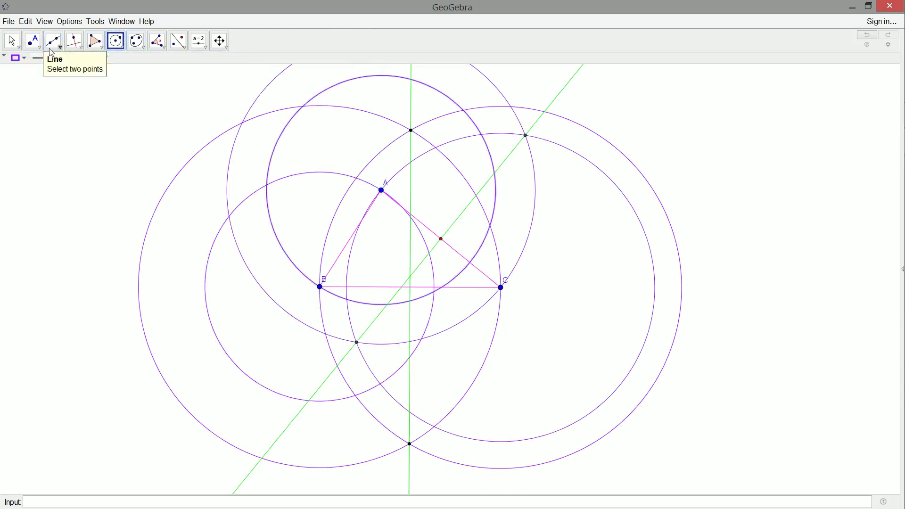
# Step: Mark the two new circle crossings and draw the bisector of AB through them
pyautogui.click(33, 40)
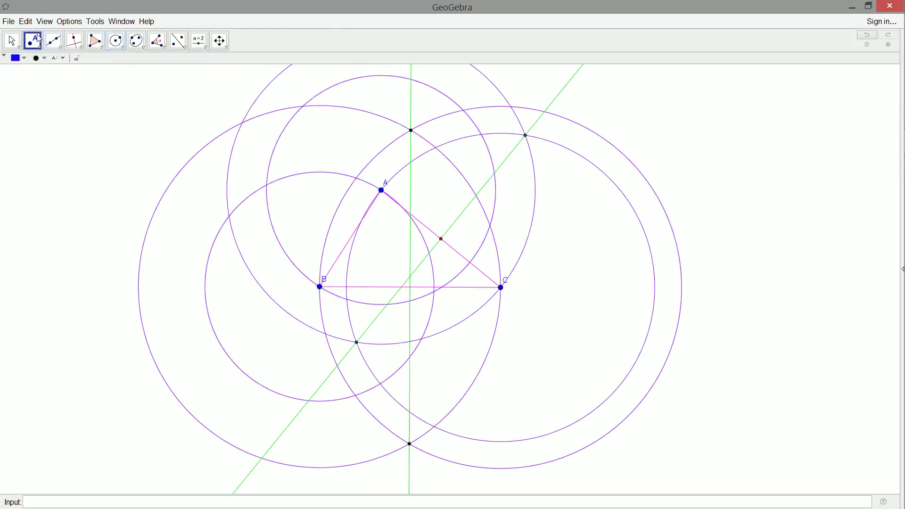
pyautogui.click(267, 185)
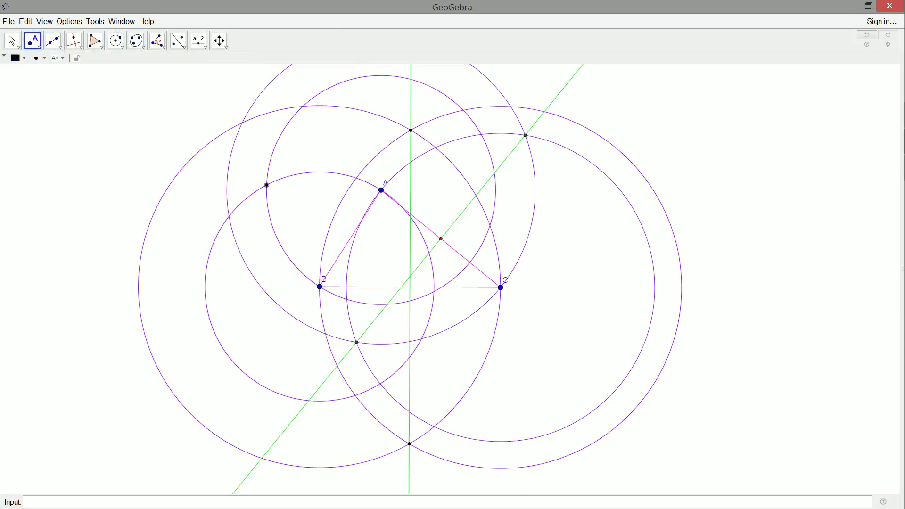
pyautogui.click(434, 291)
pyautogui.click(53, 40)
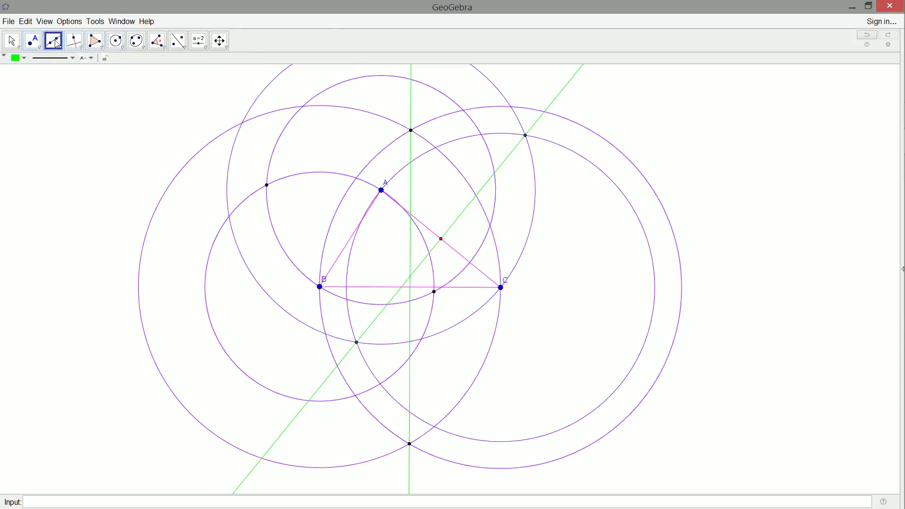
pyautogui.click(266, 186)
pyautogui.click(434, 292)
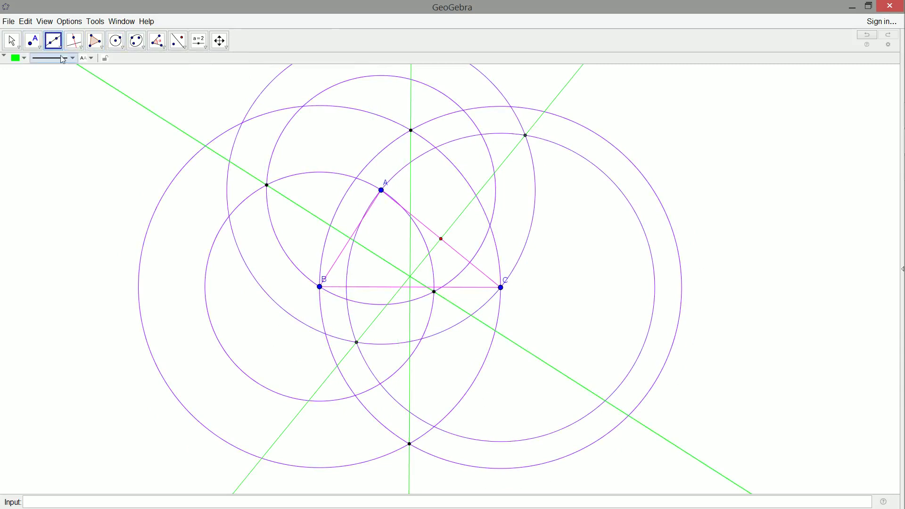
pyautogui.click(30, 42)
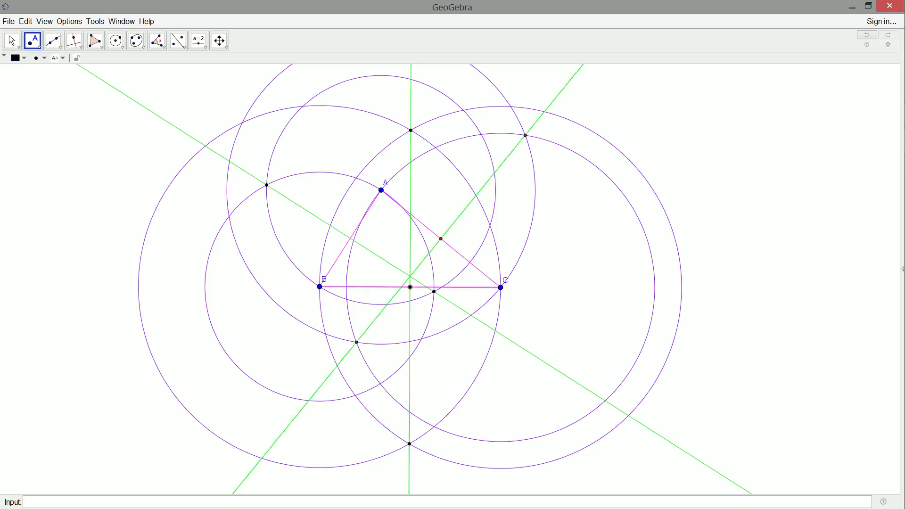
# Step: Mark the AB midpoint on its bisector and colour both AB and BC midpoints red
pyautogui.click(351, 238)
pyautogui.click(26, 61)
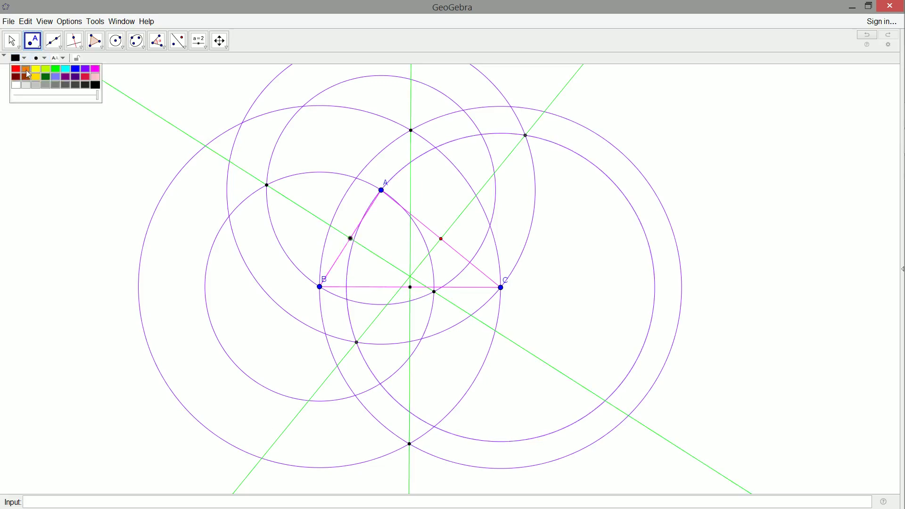
pyautogui.click(21, 73)
pyautogui.click(10, 41)
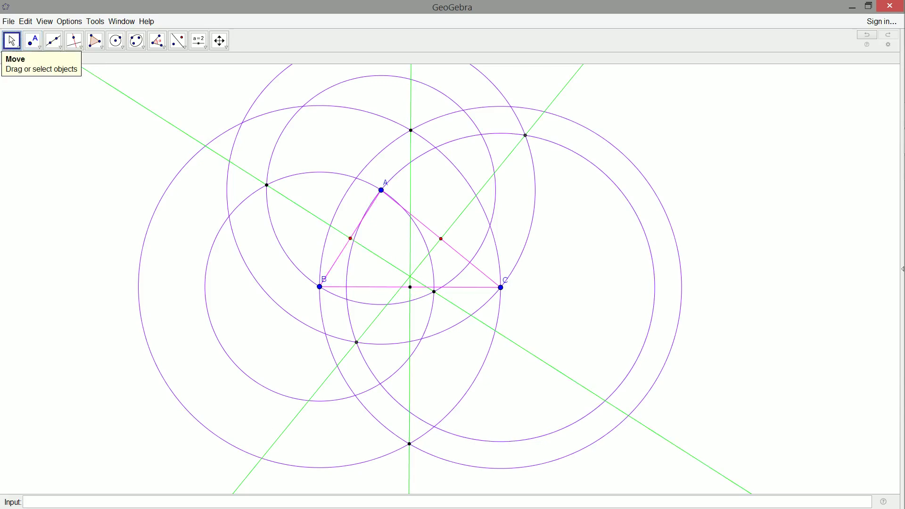
pyautogui.click(410, 287)
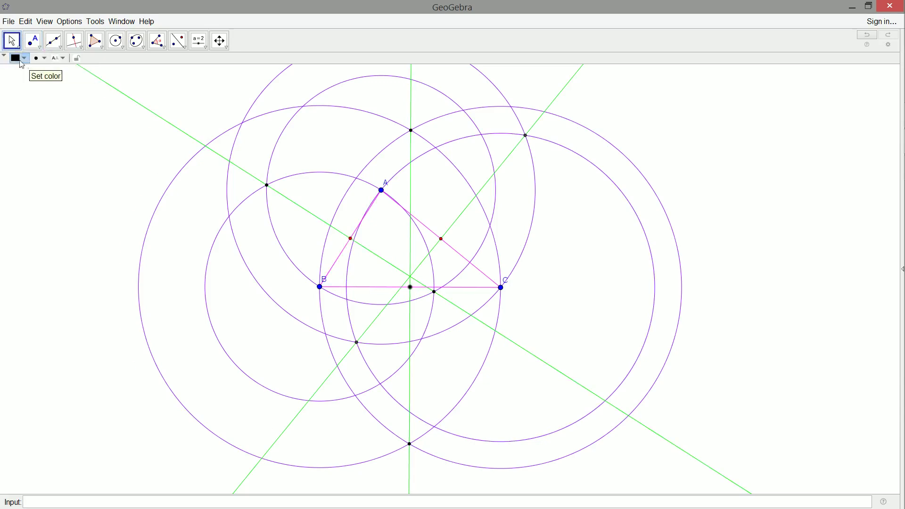
pyautogui.click(19, 58)
pyautogui.click(15, 69)
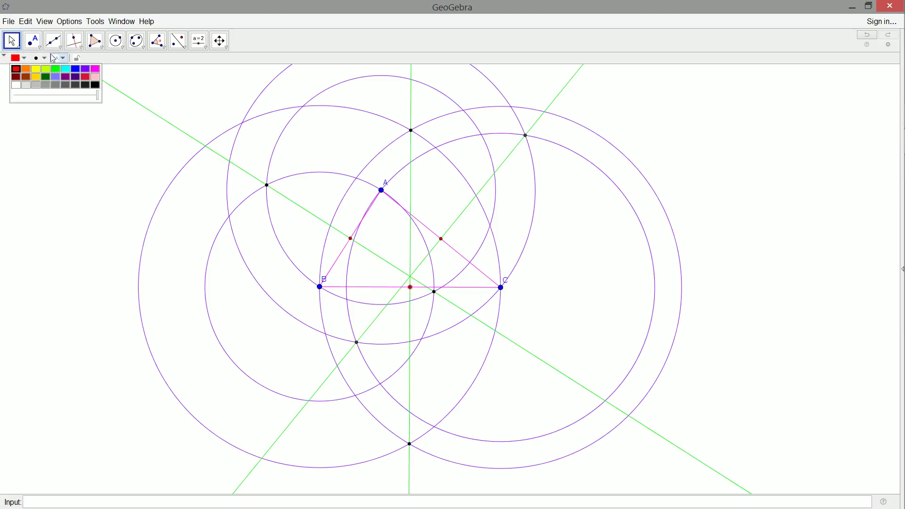
# Step: Delete the circles about A and B, two intersection points and the vertical bisector
pyautogui.click(20, 46)
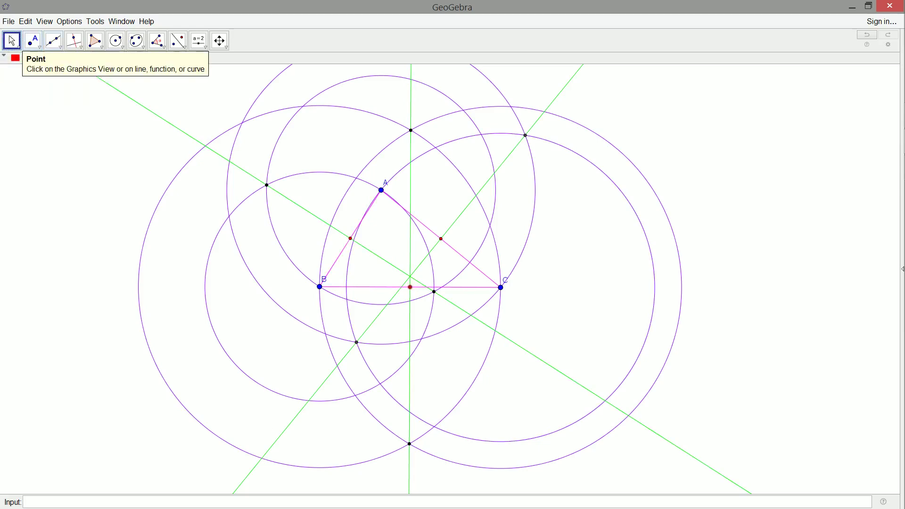
pyautogui.click(261, 103)
pyautogui.press('Delete')
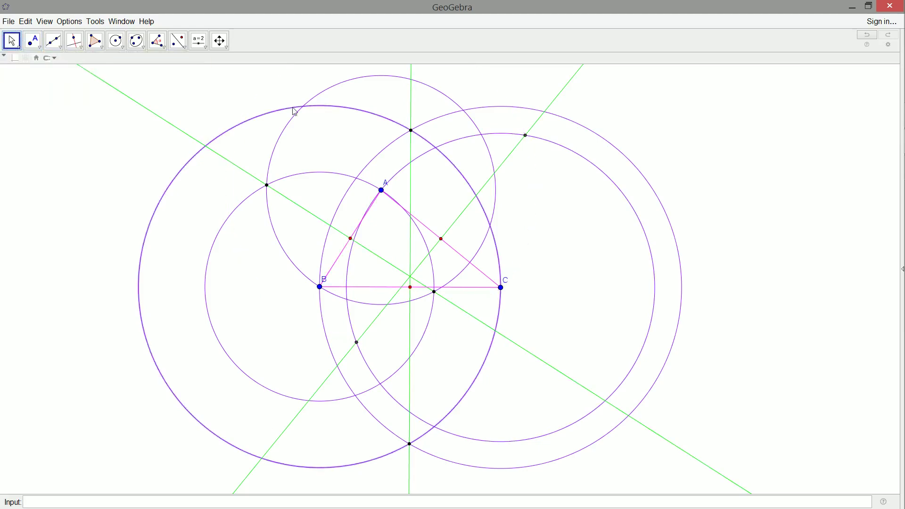
pyautogui.click(297, 113)
pyautogui.press('Delete')
pyautogui.click(299, 117)
pyautogui.press('Delete')
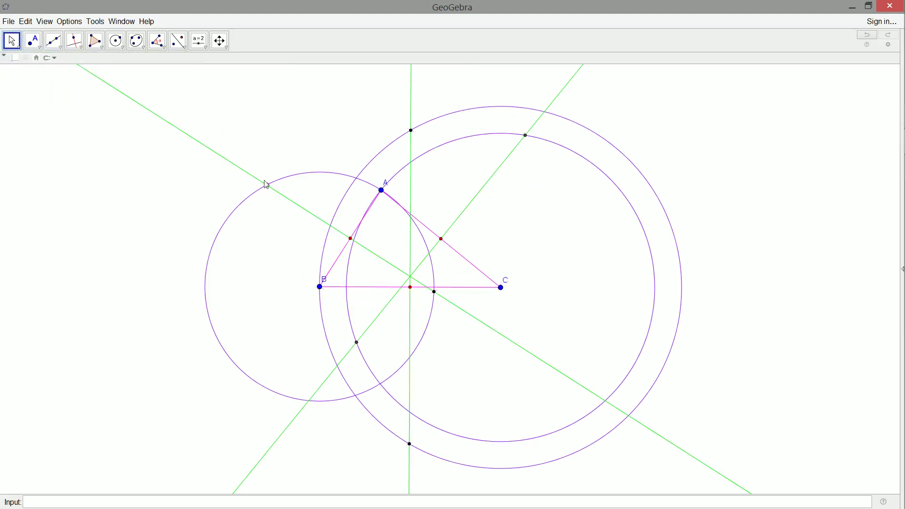
pyautogui.click(266, 185)
pyautogui.press('Delete')
pyautogui.click(285, 177)
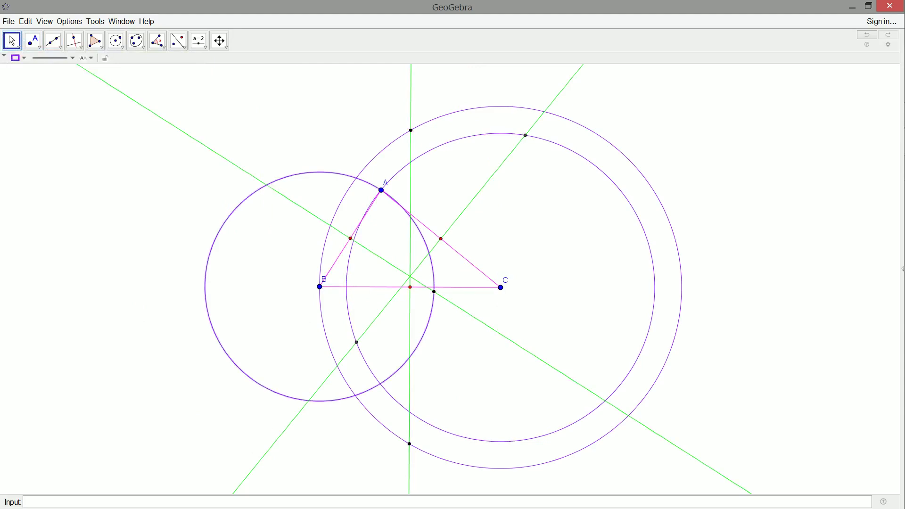
pyautogui.press('Delete')
pyautogui.click(411, 130)
pyautogui.press('Delete')
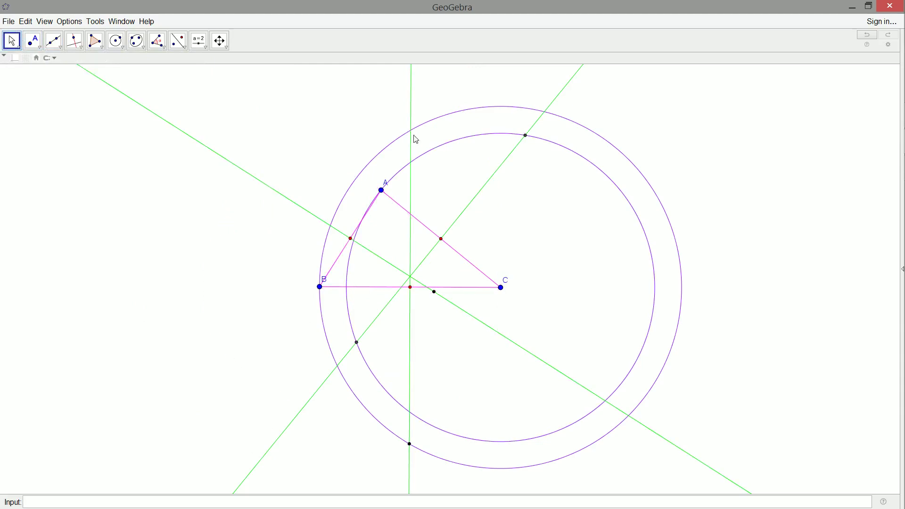
pyautogui.click(411, 140)
pyautogui.press('Delete')
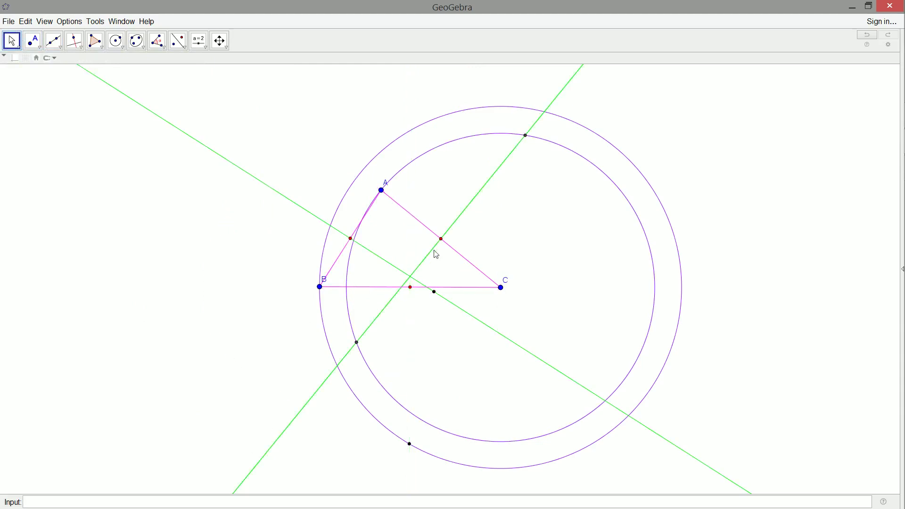
# Step: Delete the remaining bisector lines, circles and leftover helper points
pyautogui.click(429, 253)
pyautogui.press('Delete')
pyautogui.click(526, 136)
pyautogui.press('Delete')
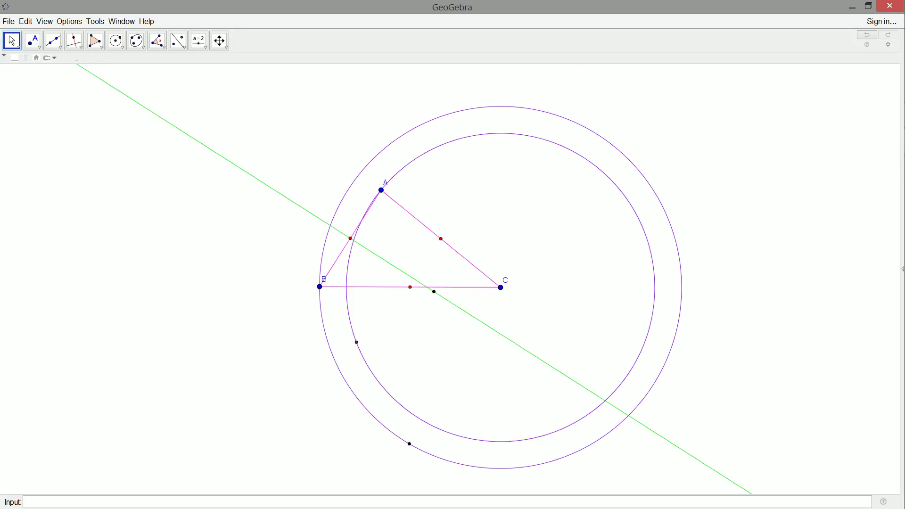
pyautogui.click(533, 136)
pyautogui.press('Delete')
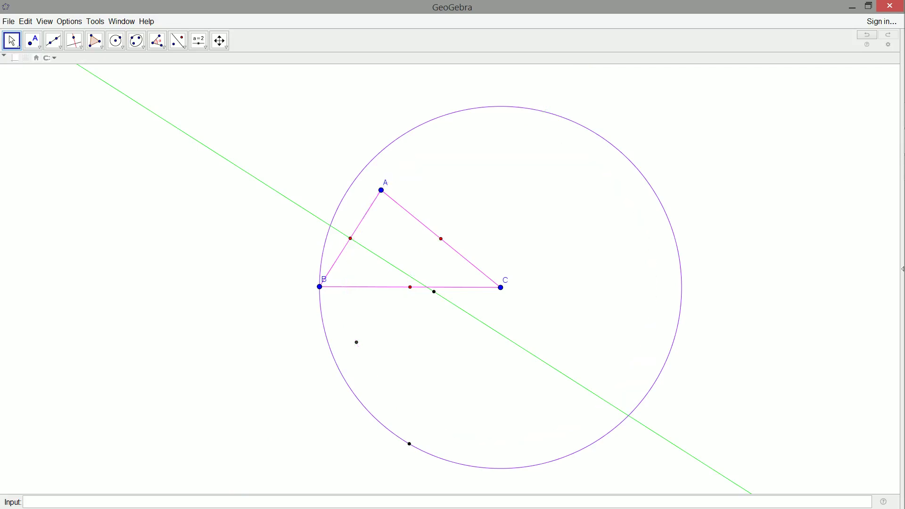
pyautogui.click(555, 117)
pyautogui.press('Delete')
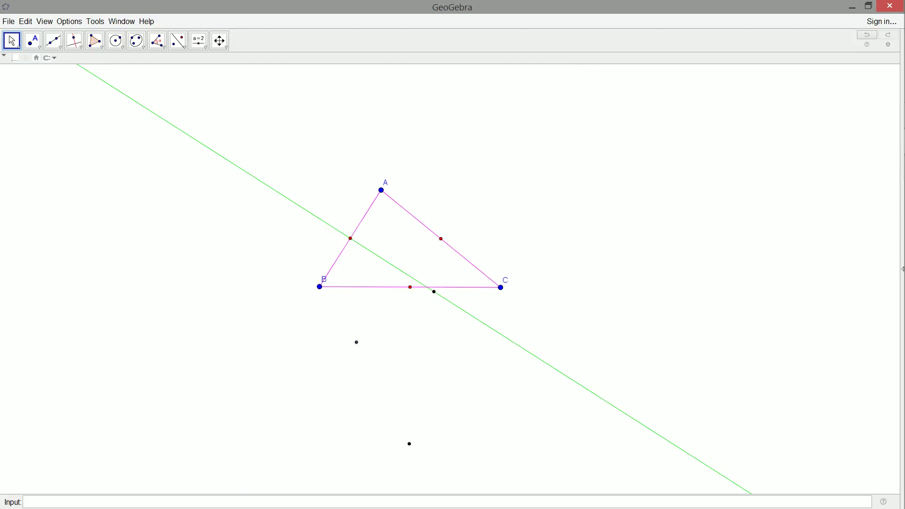
pyautogui.click(331, 228)
pyautogui.press('Delete')
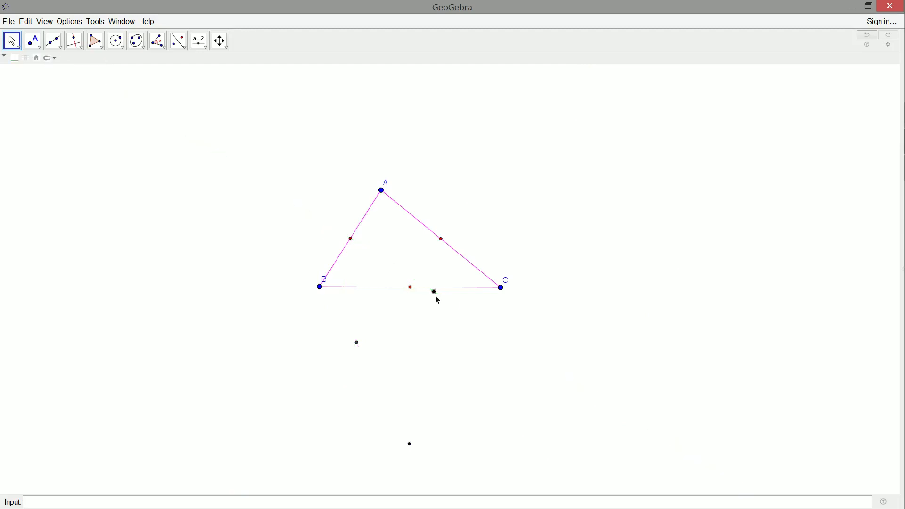
pyautogui.click(356, 342)
pyautogui.press('Delete')
pyautogui.click(409, 444)
pyautogui.press('Delete')
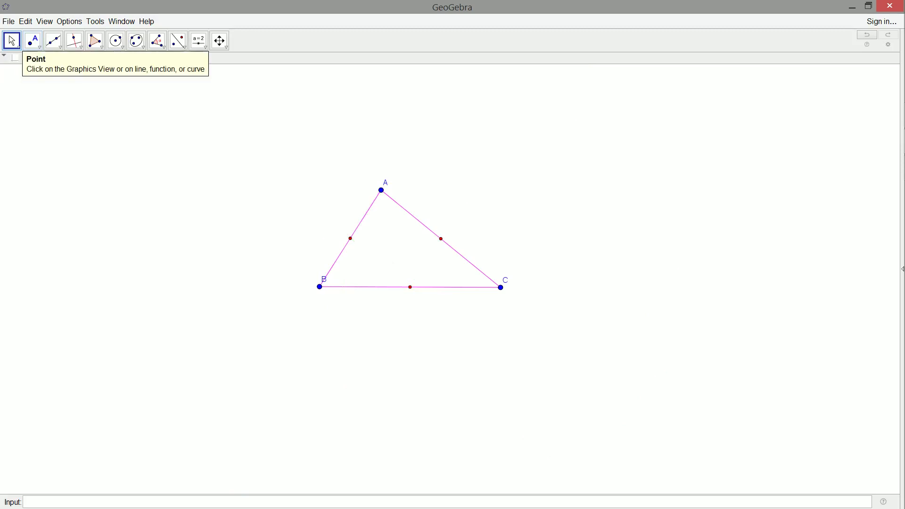
# Step: Drag B down-left, C down-right and A up-right to enlarge the triangle
pyautogui.moveTo(319, 289); pyautogui.dragTo(235, 312)
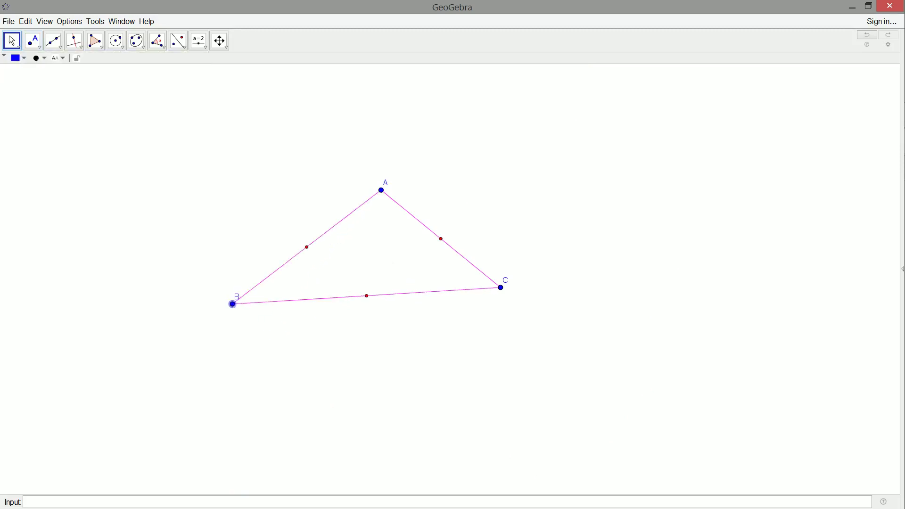
pyautogui.moveTo(504, 294); pyautogui.dragTo(588, 360)
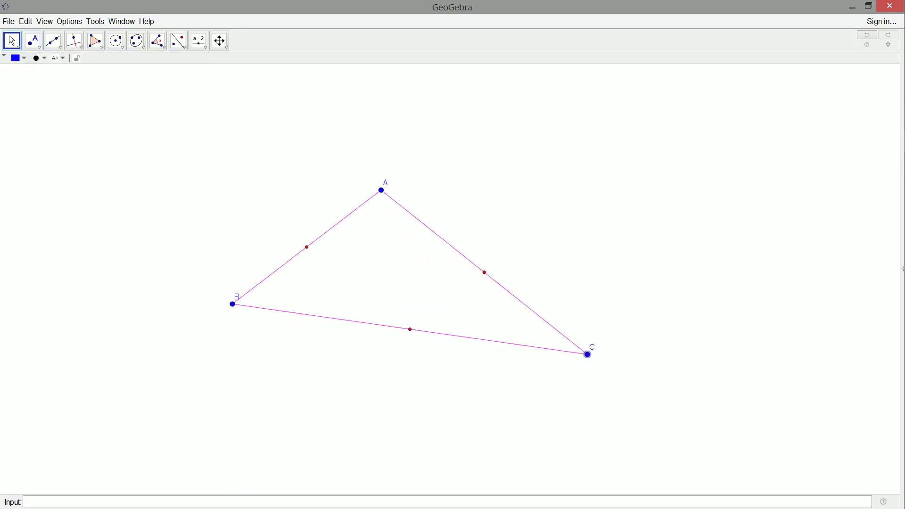
pyautogui.moveTo(383, 193); pyautogui.dragTo(401, 141)
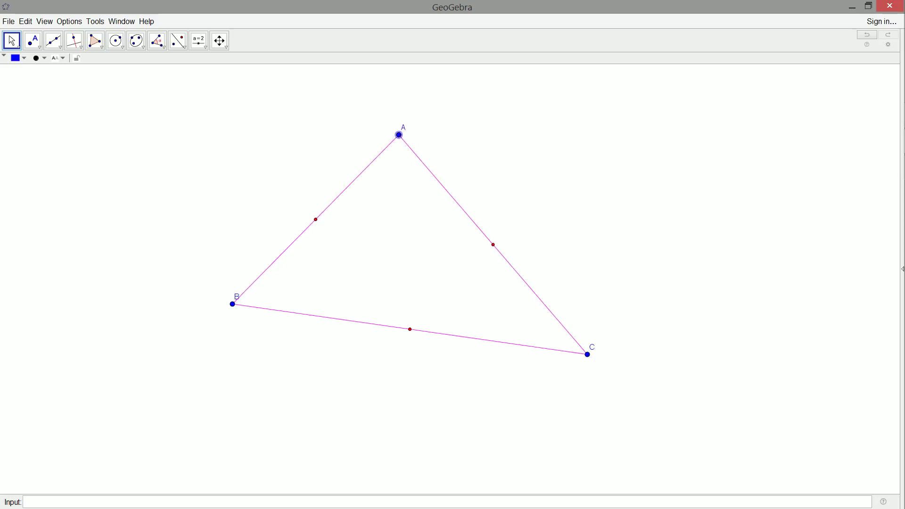
# Step: Draw green full lines through B and A, A and C, and C and B
pyautogui.click(53, 41)
pyautogui.click(234, 306)
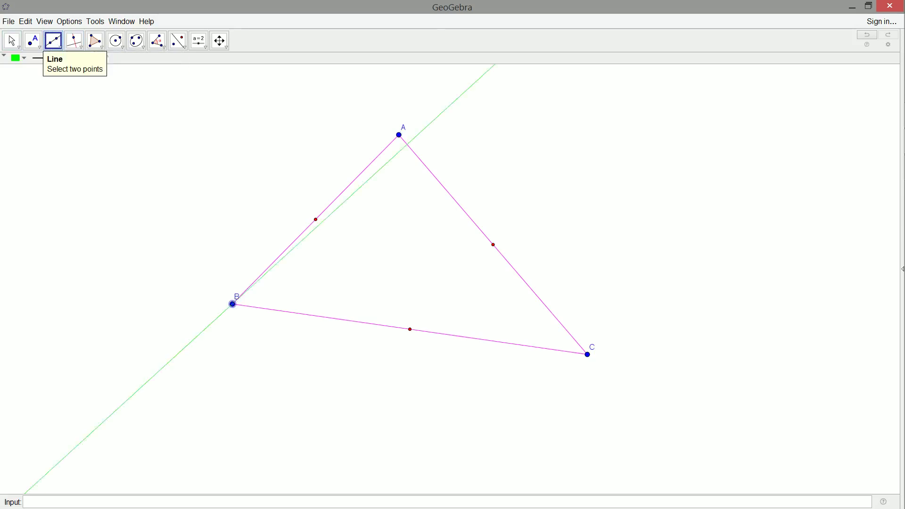
pyautogui.click(400, 138)
pyautogui.click(400, 140)
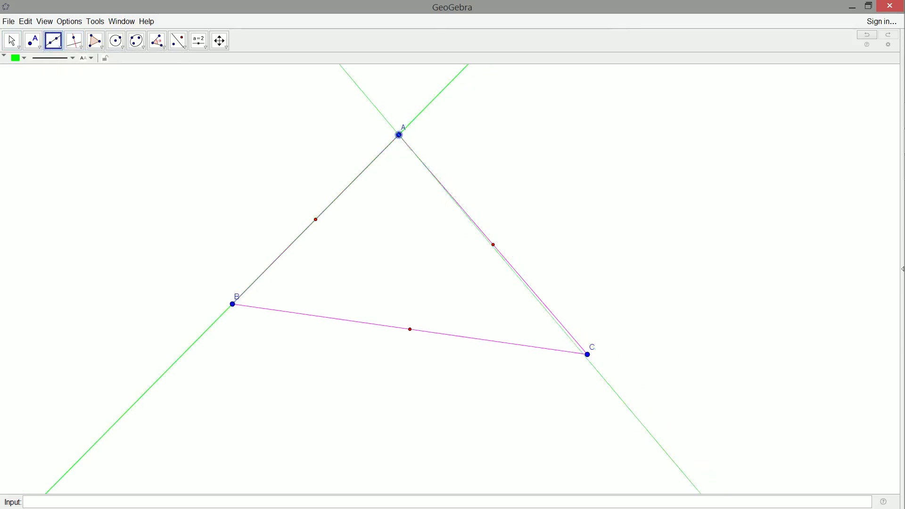
pyautogui.click(589, 357)
pyautogui.click(592, 359)
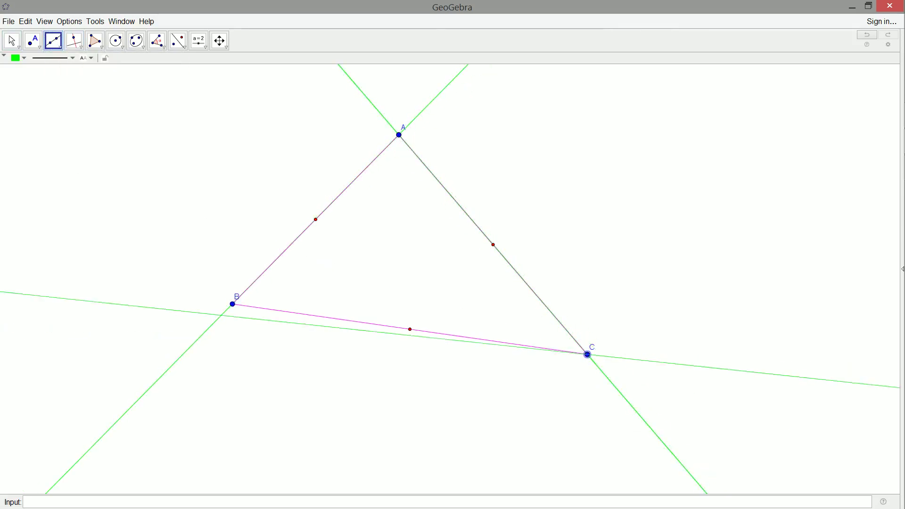
pyautogui.click(233, 304)
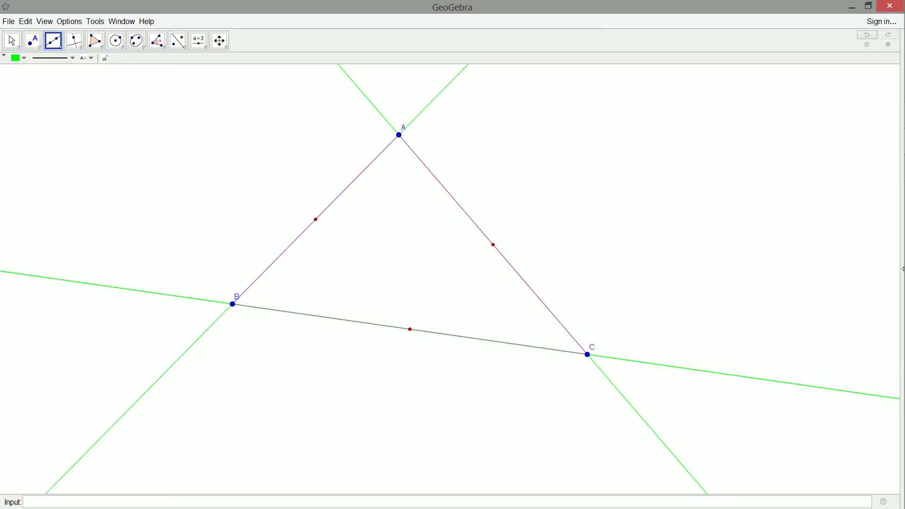
# Step: Drag vertex A slightly to a new position
pyautogui.click(12, 41)
pyautogui.moveTo(403, 140); pyautogui.dragTo(412, 161)
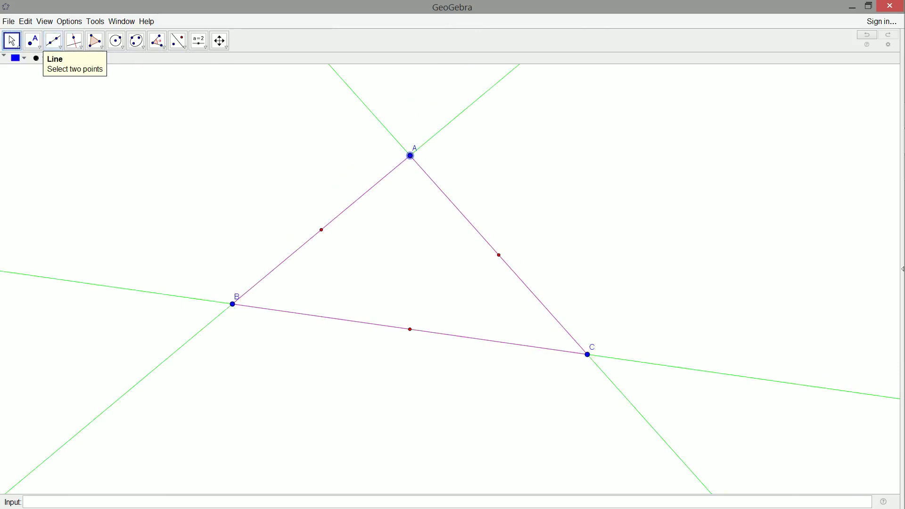
pyautogui.click(115, 41)
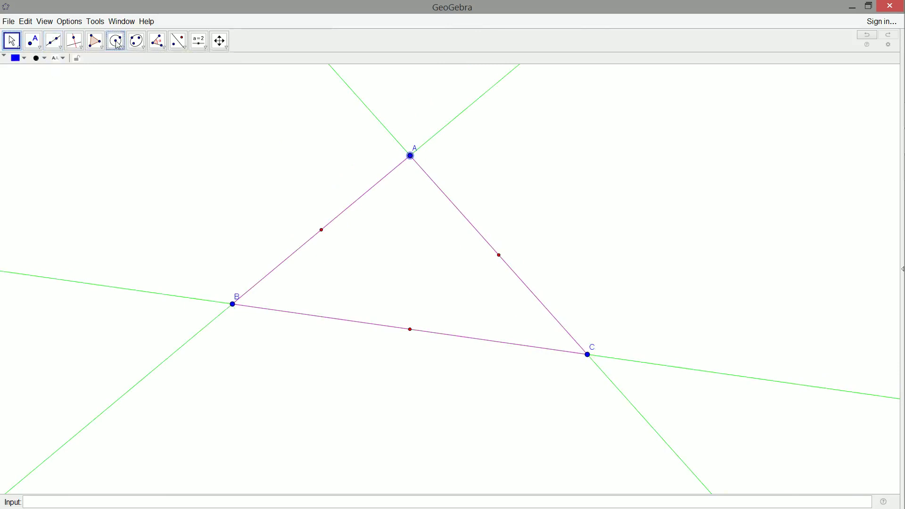
# Step: Draw a circle about A through B and mark its crossing with BC in black
pyautogui.click(411, 155)
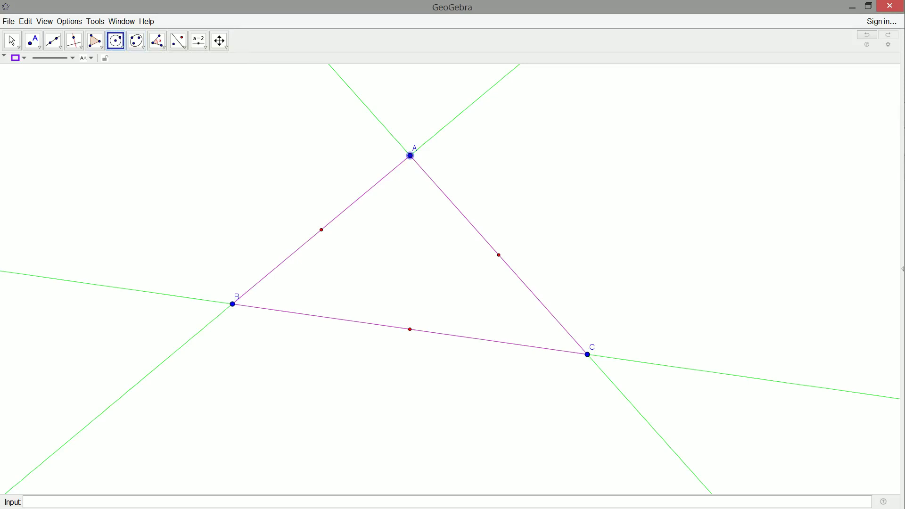
pyautogui.click(235, 311)
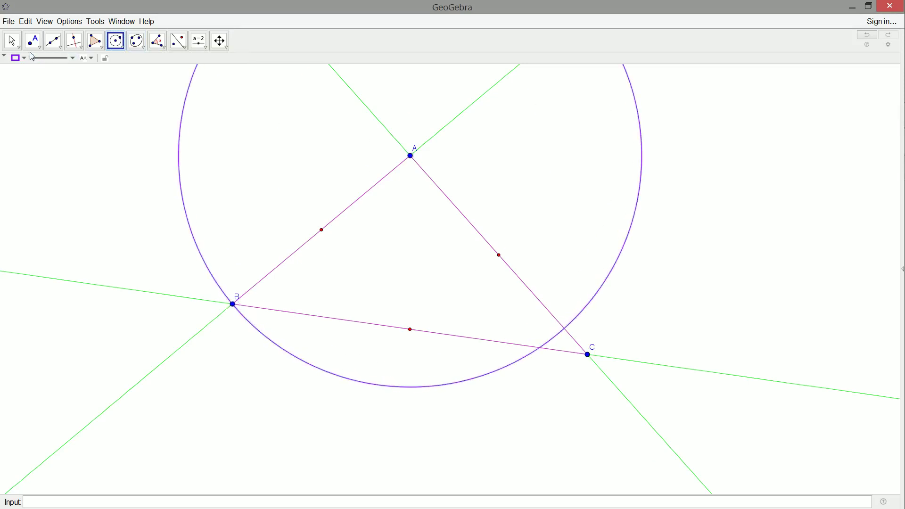
pyautogui.click(32, 41)
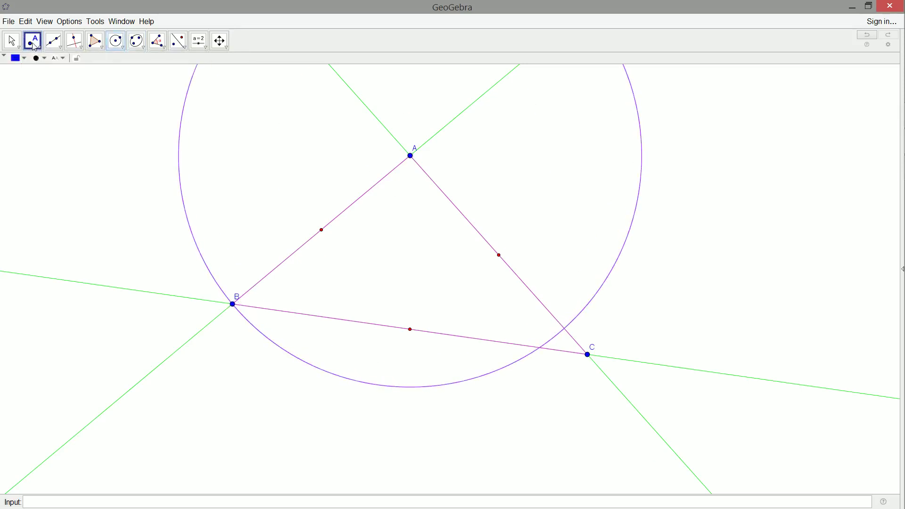
pyautogui.click(539, 348)
pyautogui.click(19, 58)
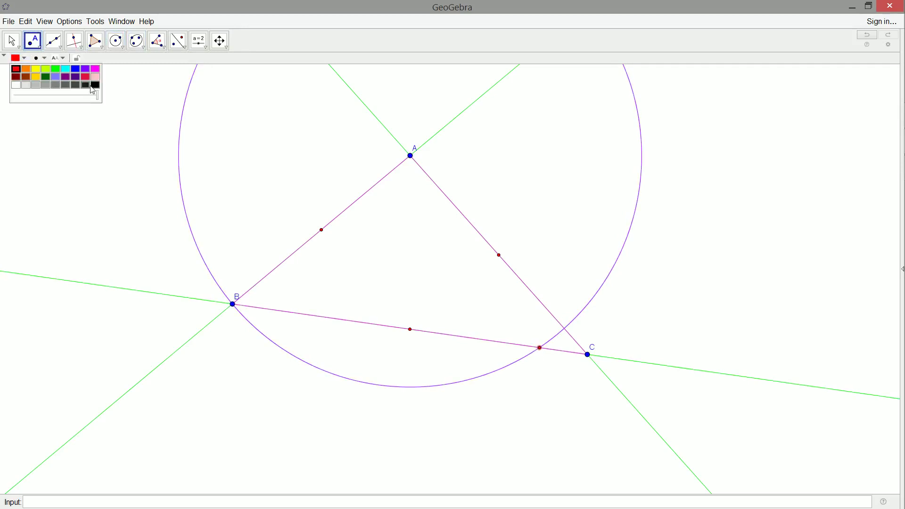
pyautogui.click(94, 86)
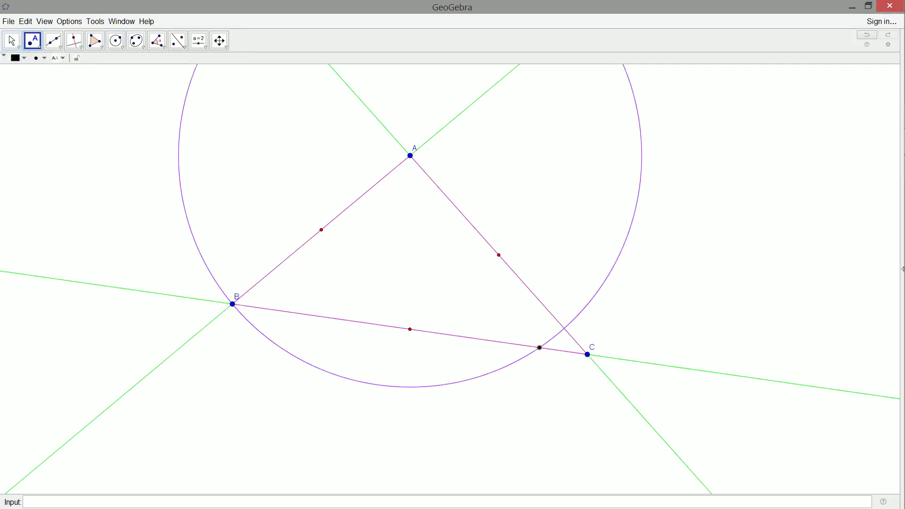
# Step: Draw circles about B through the black point and about the black point through B
pyautogui.click(115, 41)
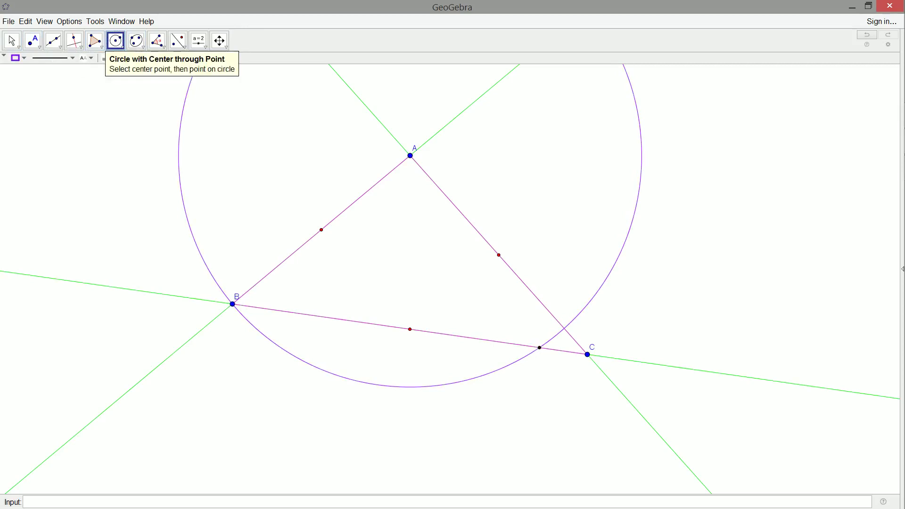
pyautogui.click(233, 304)
pyautogui.click(540, 348)
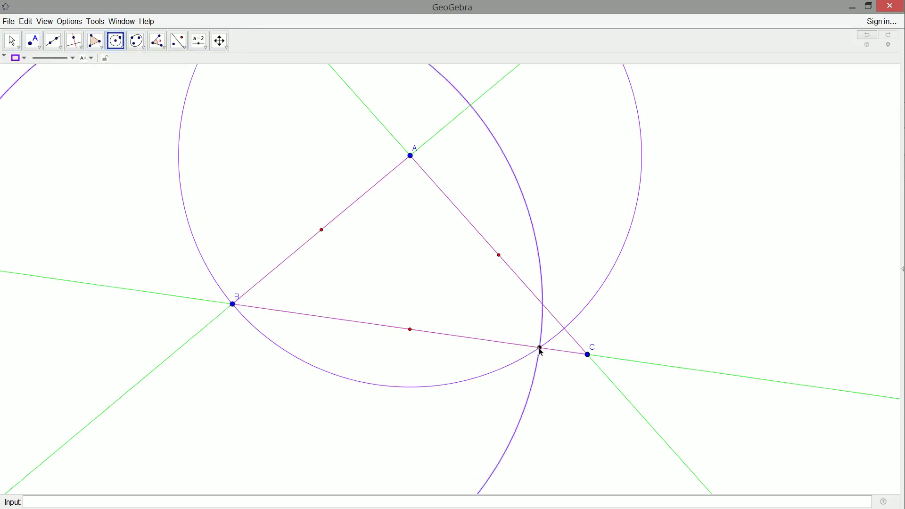
pyautogui.click(539, 348)
pyautogui.click(233, 304)
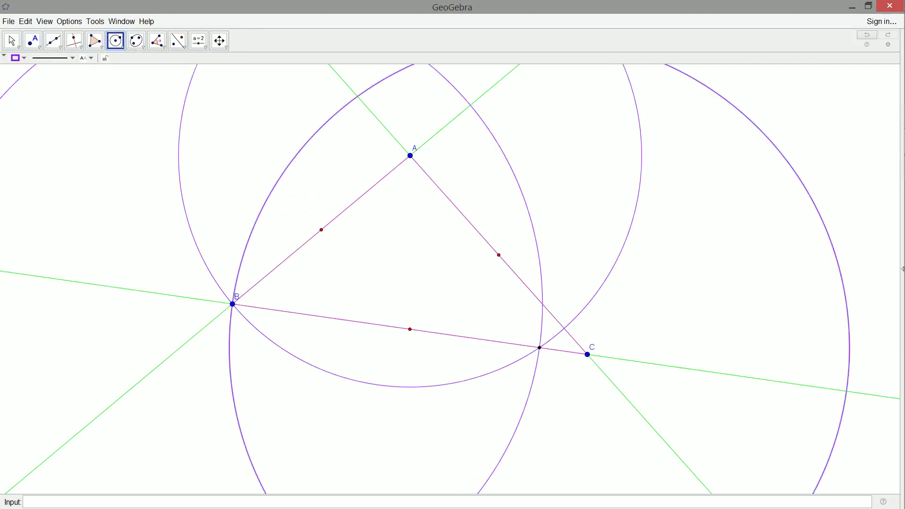
pyautogui.scroll(-4, 429, 114)
# Step: Mark both crossings of those circles and draw the altitude line through them
pyautogui.click(33, 42)
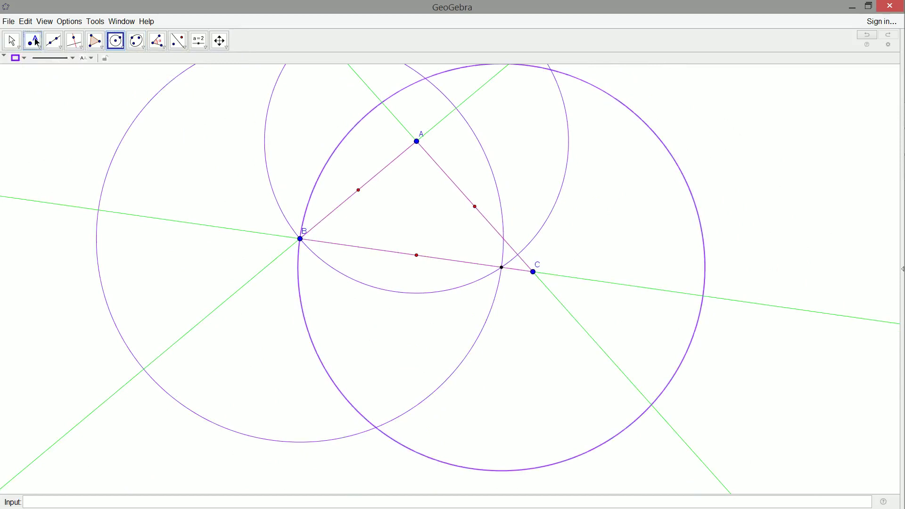
pyautogui.click(426, 79)
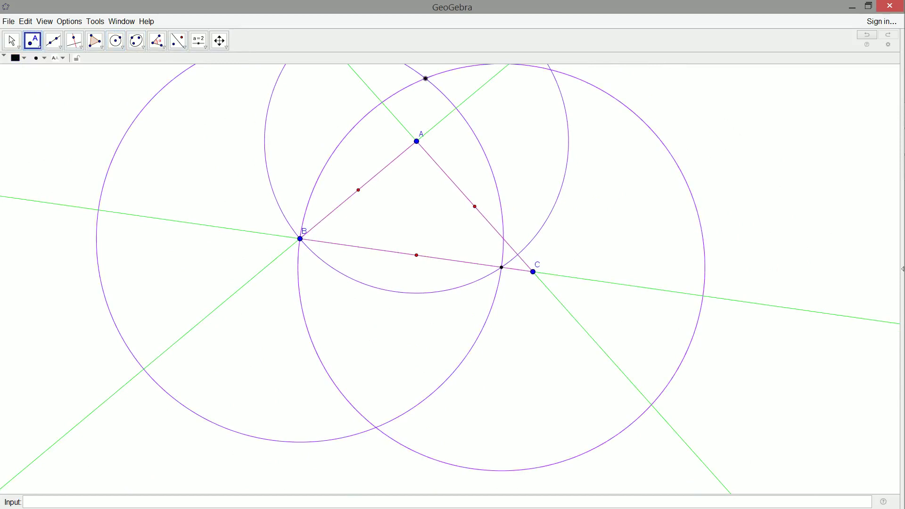
pyautogui.click(376, 428)
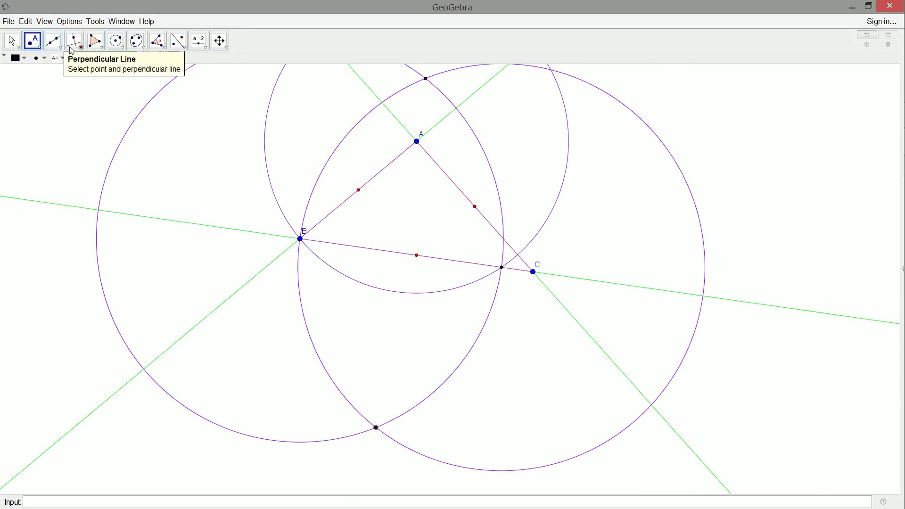
pyautogui.click(54, 46)
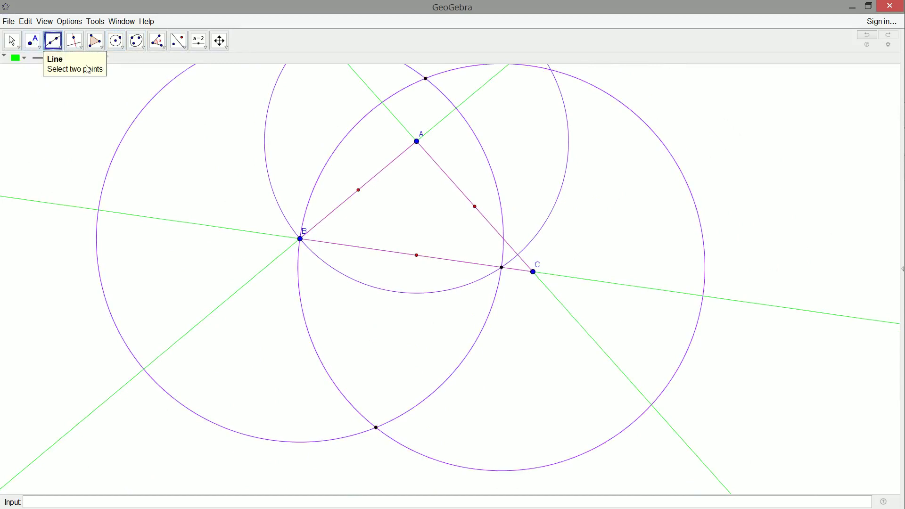
pyautogui.click(376, 427)
pyautogui.click(426, 79)
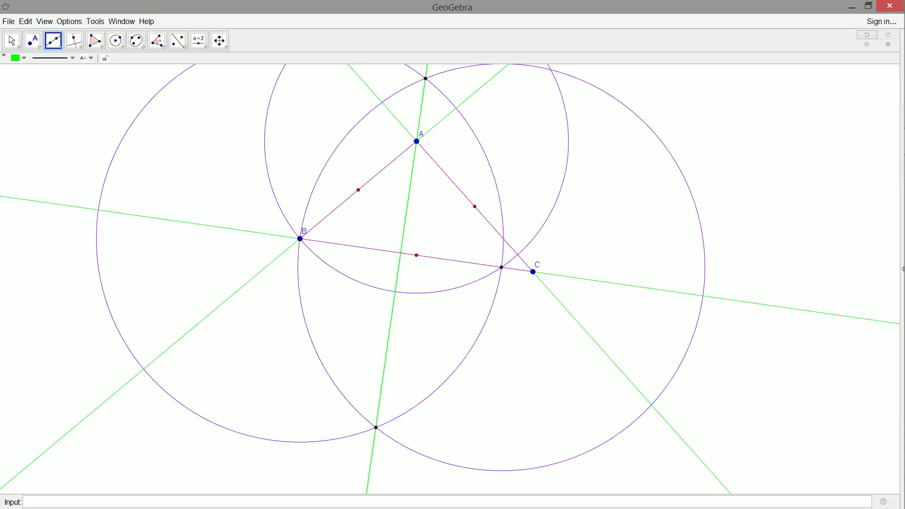
# Step: Drag vertex A to a new position, then select the helper circle around B
pyautogui.press('Escape')
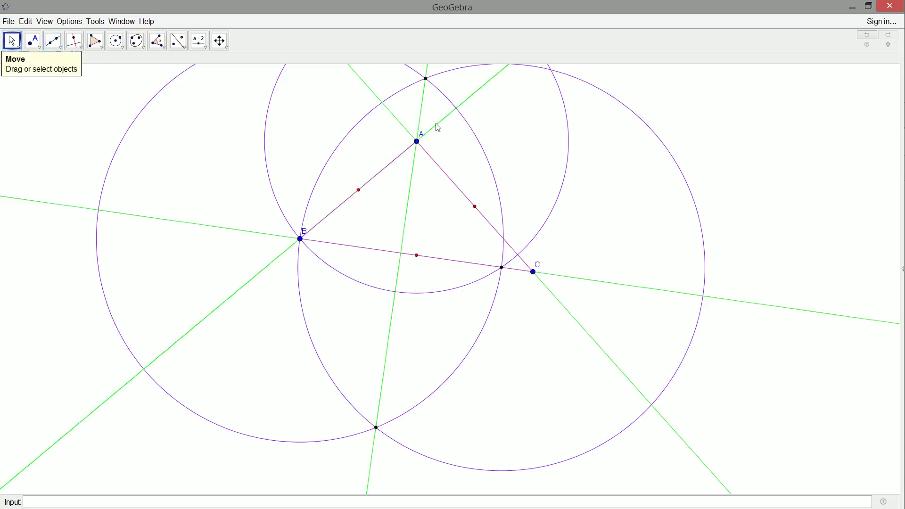
pyautogui.moveTo(419, 143); pyautogui.dragTo(412, 162)
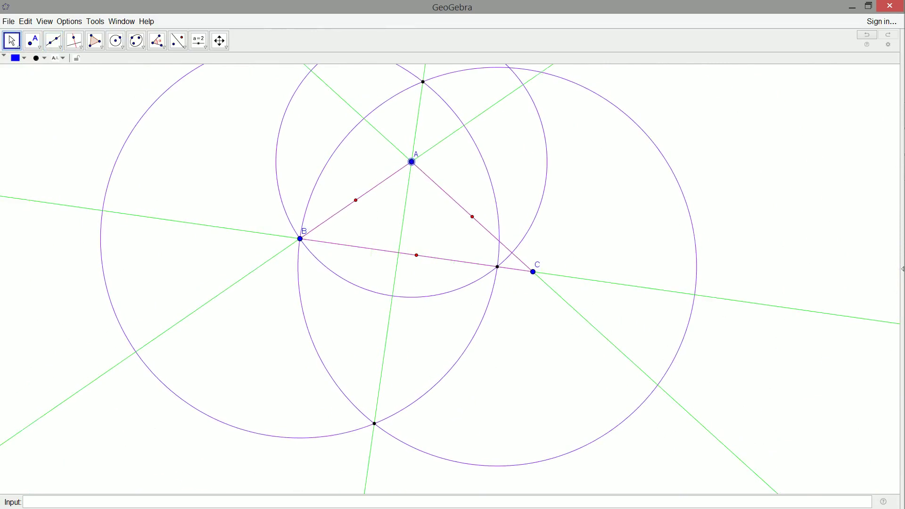
pyautogui.click(434, 96)
# Step: Delete the helper circles around B, through B and around A, plus the lower black crossing point
pyautogui.press('Delete')
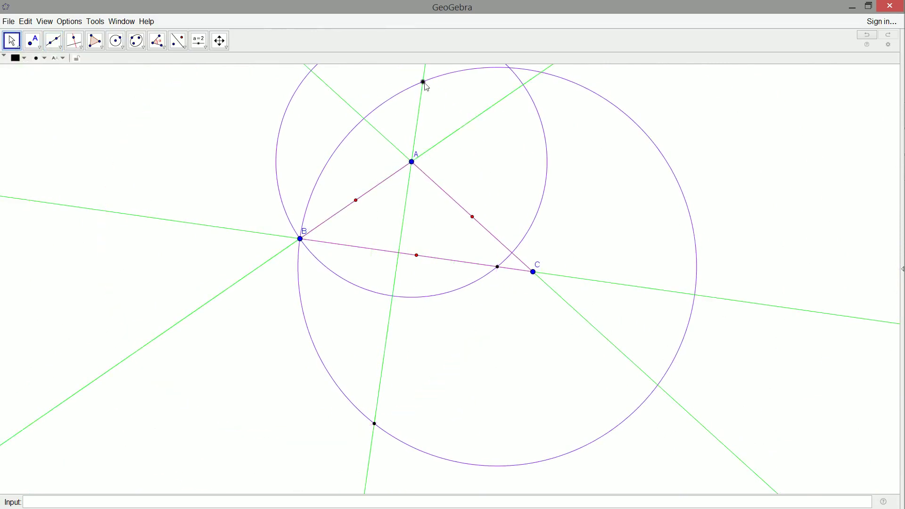
pyautogui.press('Delete')
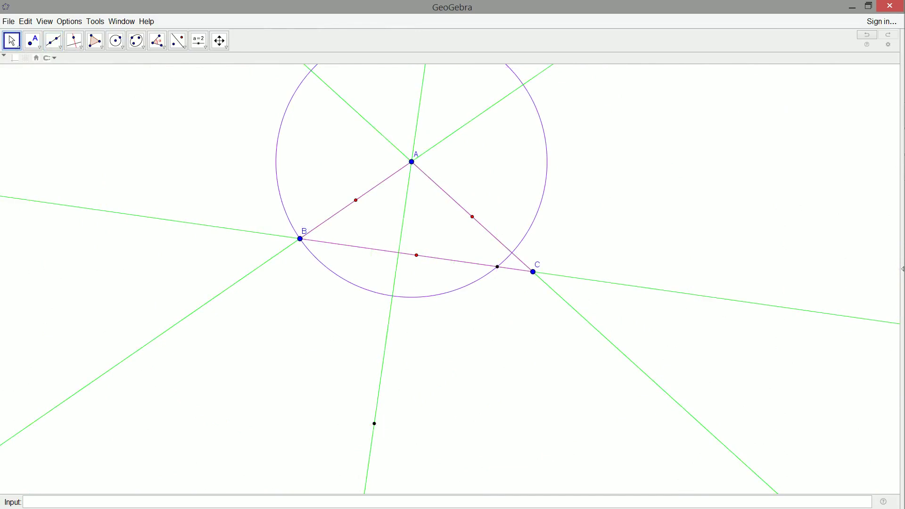
pyautogui.click(545, 203)
pyautogui.press('Delete')
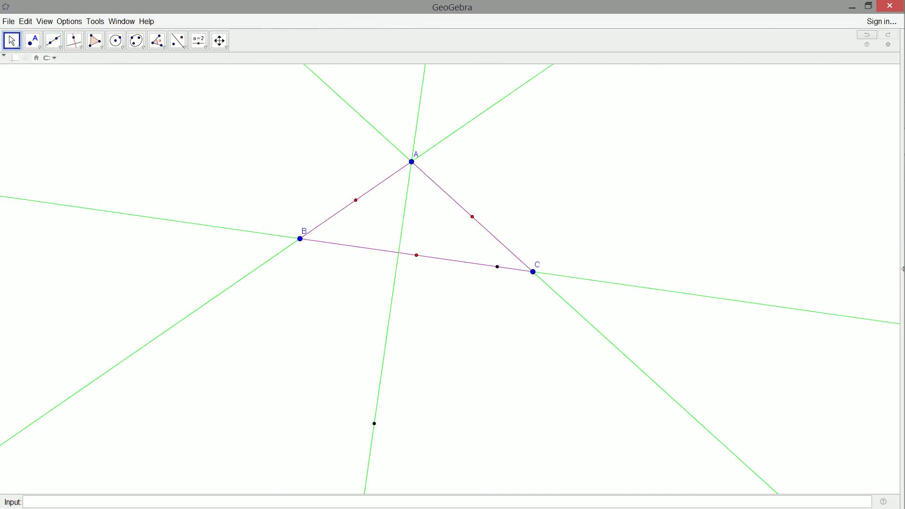
pyautogui.click(374, 423)
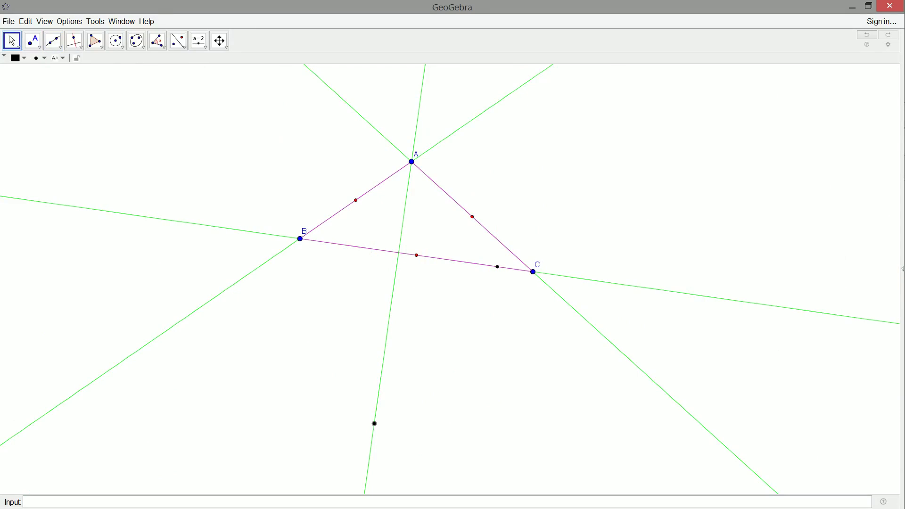
pyautogui.press('Delete')
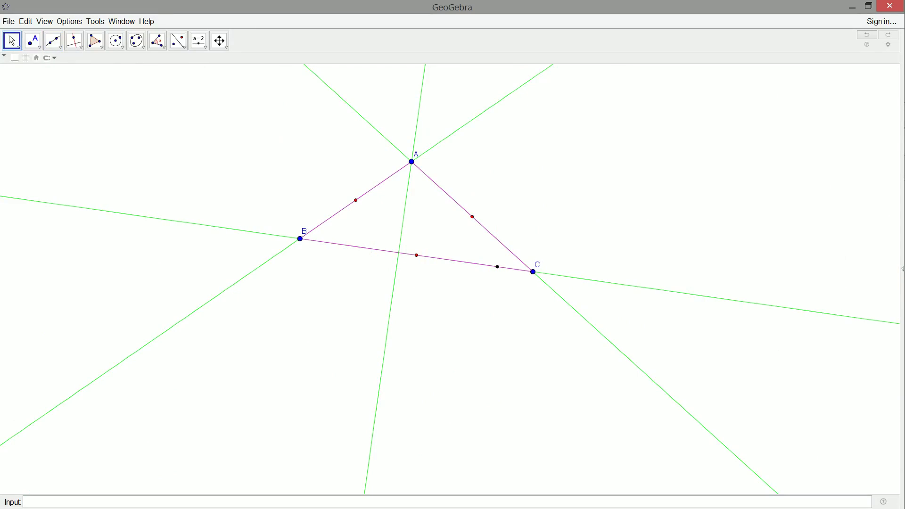
# Step: Draw a circle centred on B through C, then mark where the circumcircle meets the green line
pyautogui.click(116, 41)
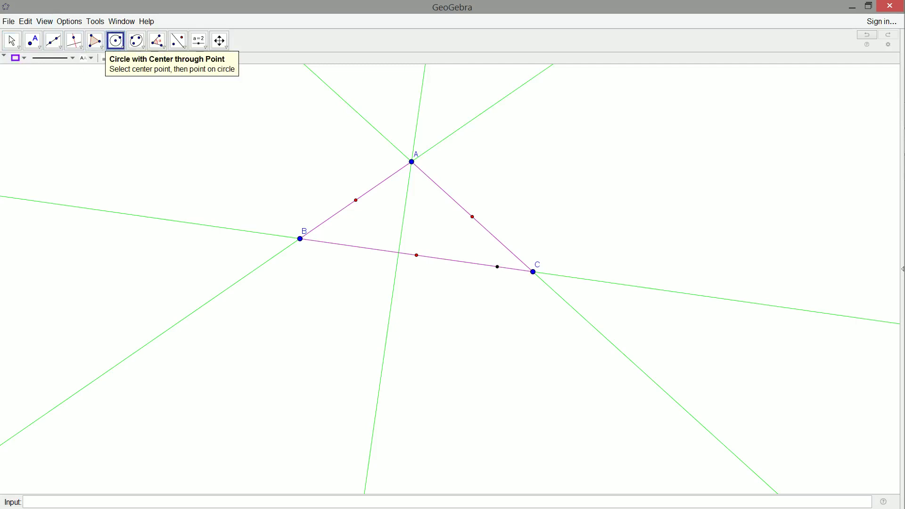
pyautogui.click(300, 238)
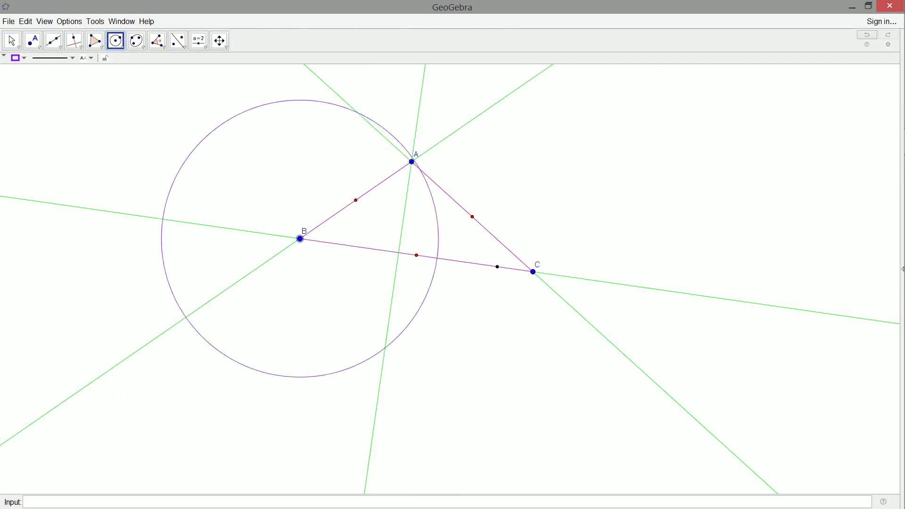
pyautogui.click(533, 271)
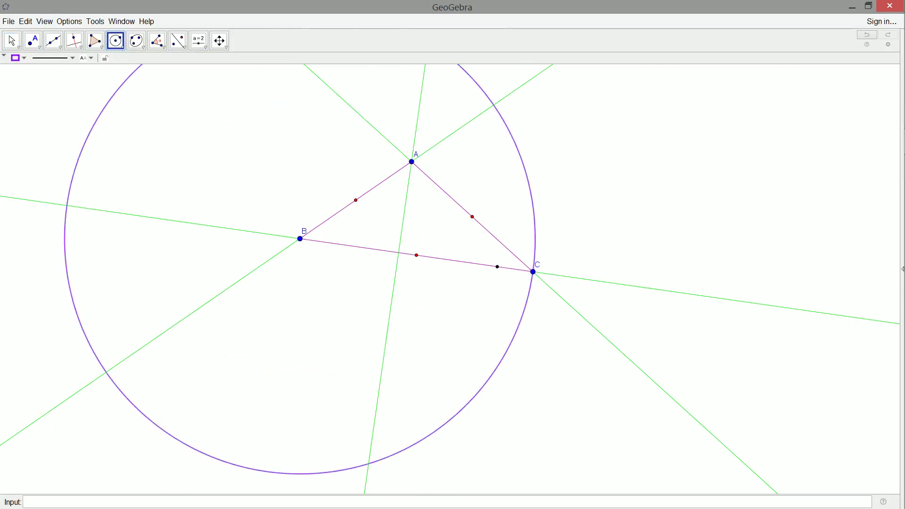
pyautogui.scroll(-3, 581, 401)
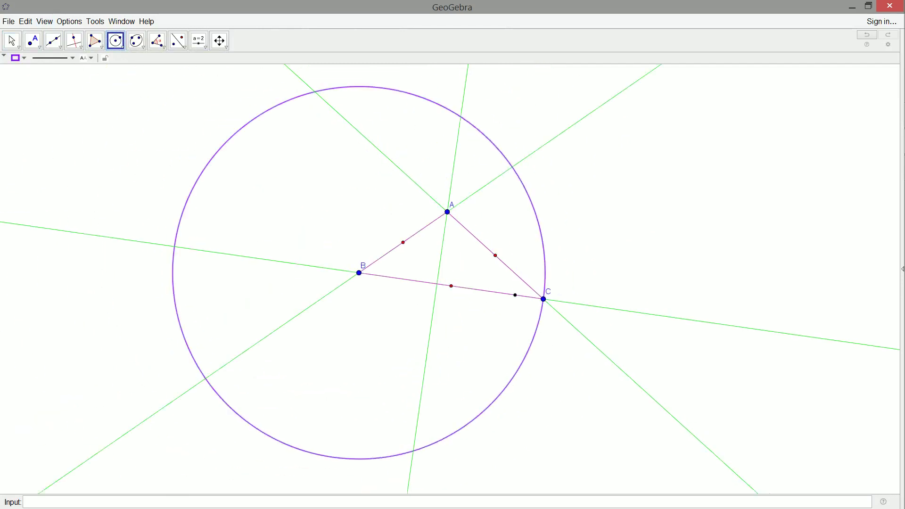
pyautogui.click(33, 40)
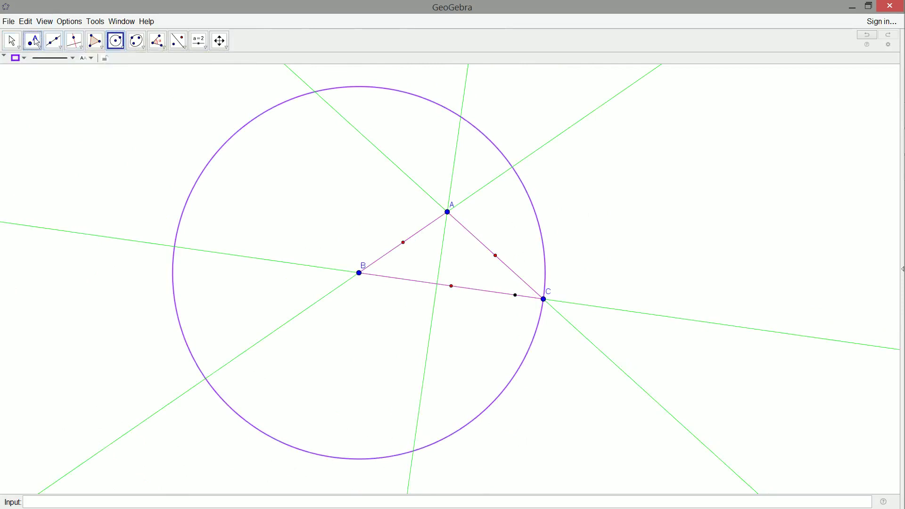
pyautogui.click(316, 92)
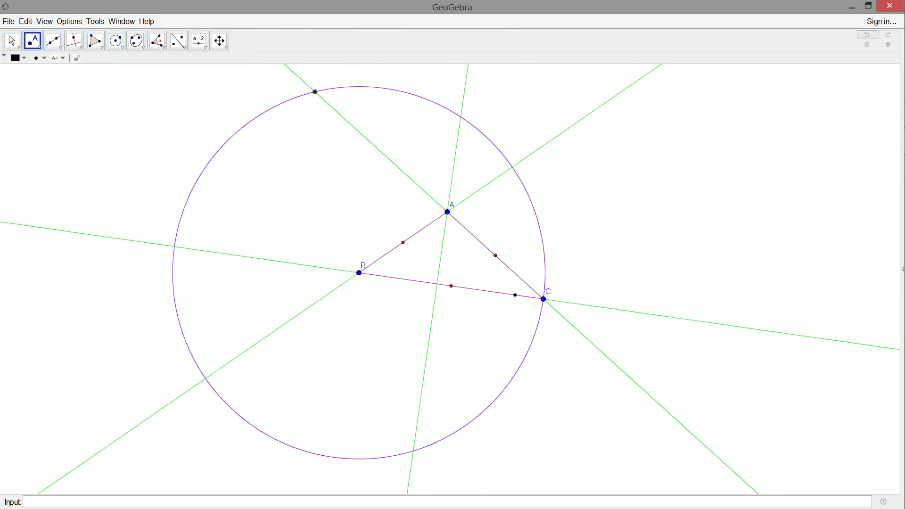
# Step: Draw one circle centred on the new point through C and another centred on C through that point
pyautogui.click(115, 40)
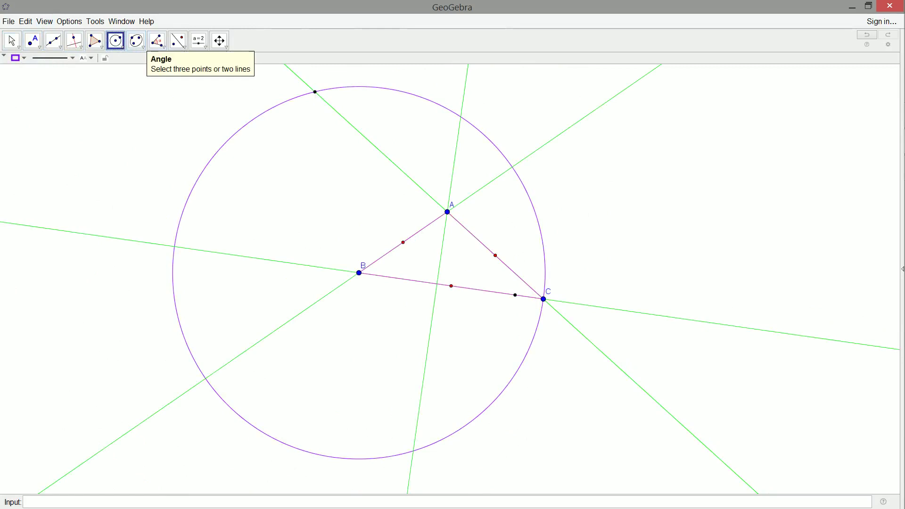
pyautogui.click(315, 92)
pyautogui.click(544, 299)
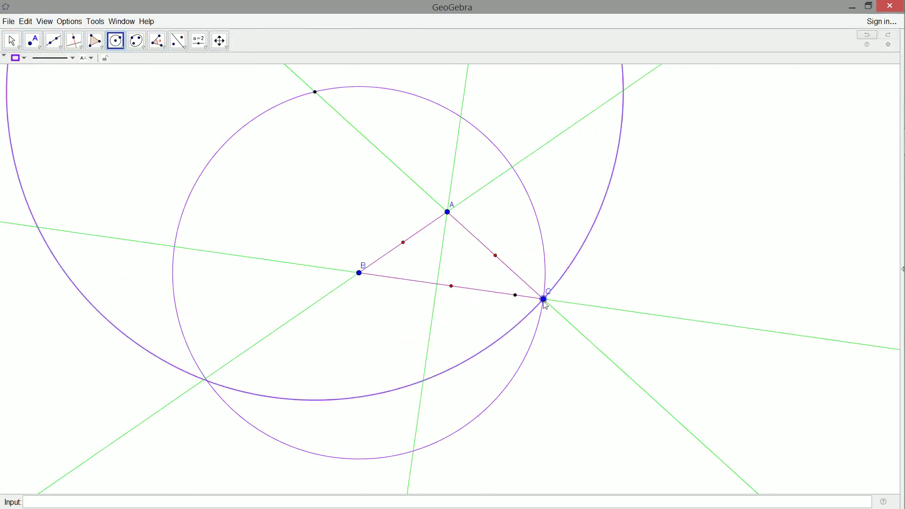
pyautogui.click(543, 299)
pyautogui.click(316, 93)
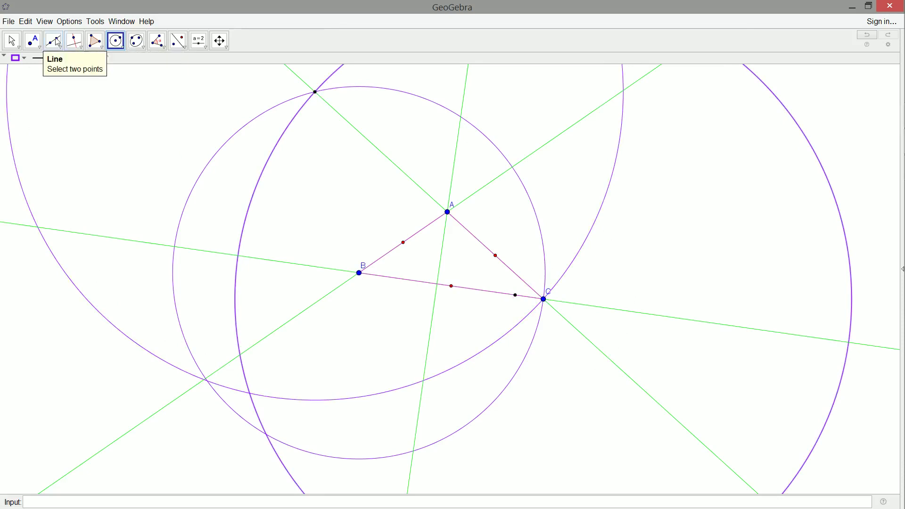
# Step: Mark both crossings of the two circles and draw a green line through them
pyautogui.click(32, 41)
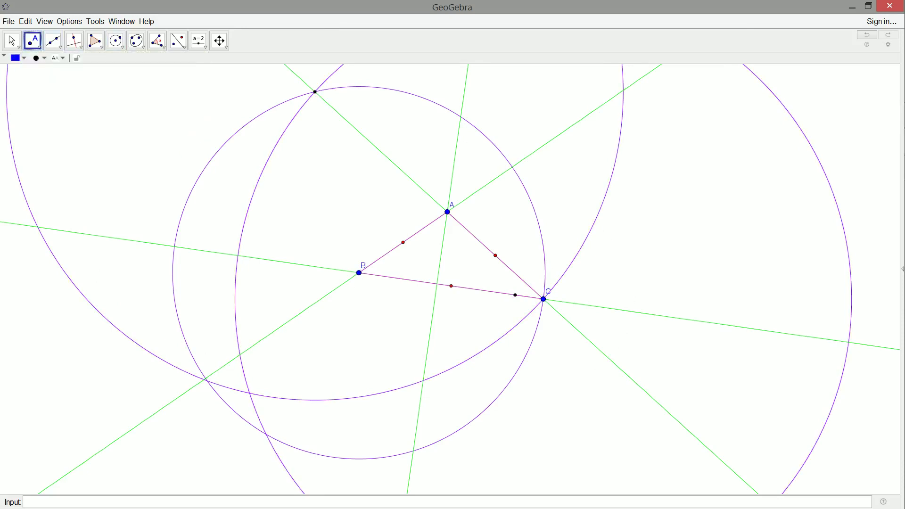
pyautogui.click(252, 399)
pyautogui.scroll(-2, 209, 438)
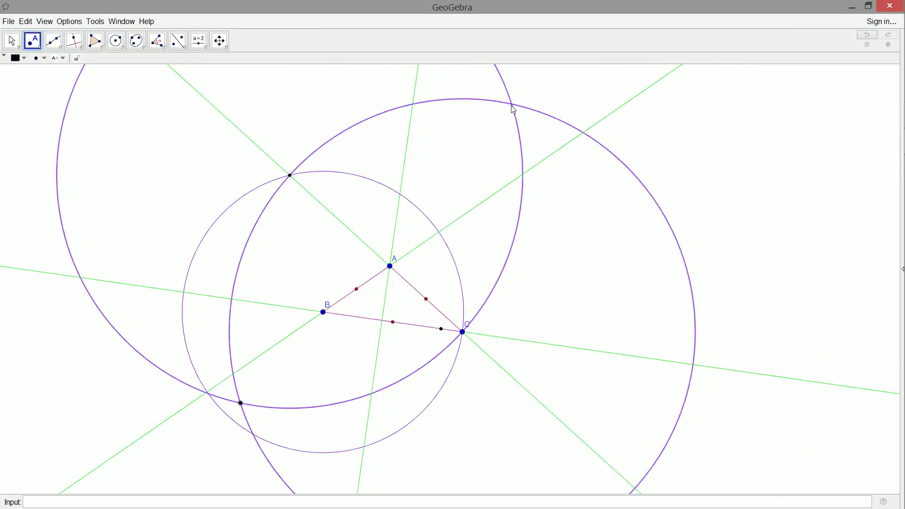
pyautogui.click(512, 104)
pyautogui.click(53, 41)
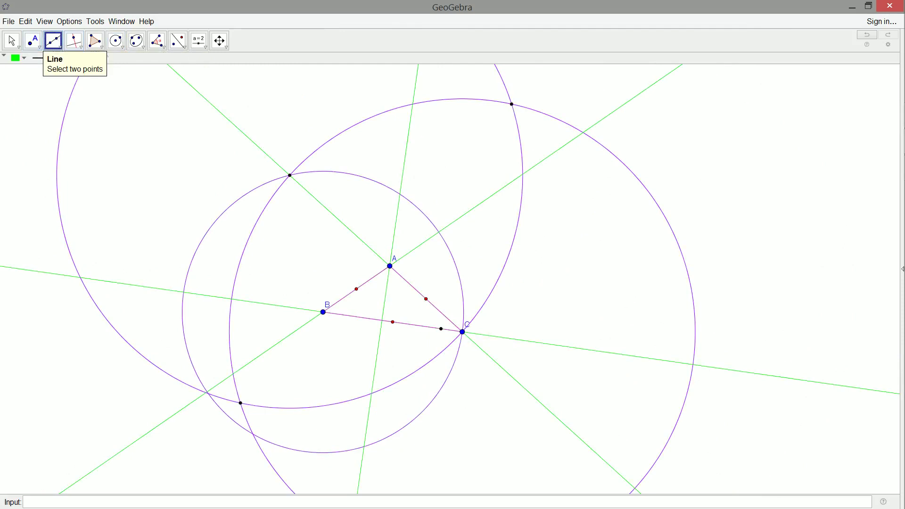
pyautogui.click(241, 403)
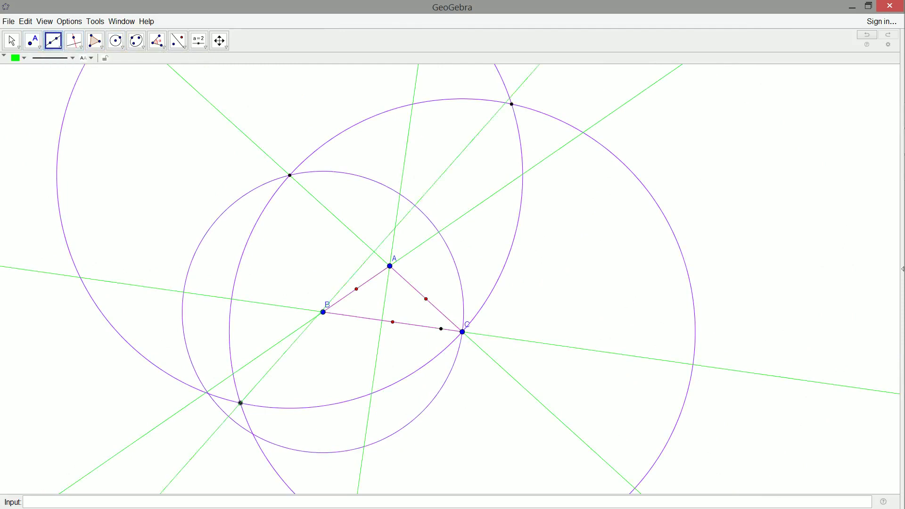
pyautogui.click(512, 104)
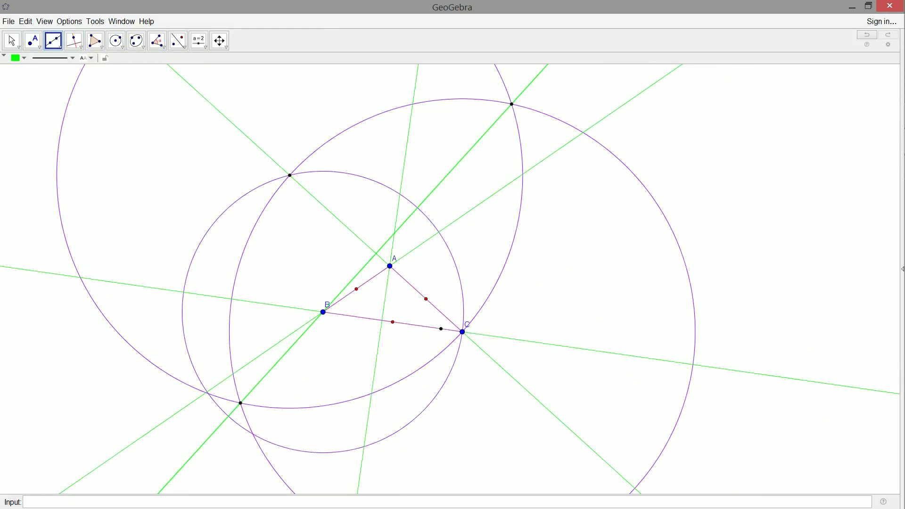
pyautogui.click(12, 40)
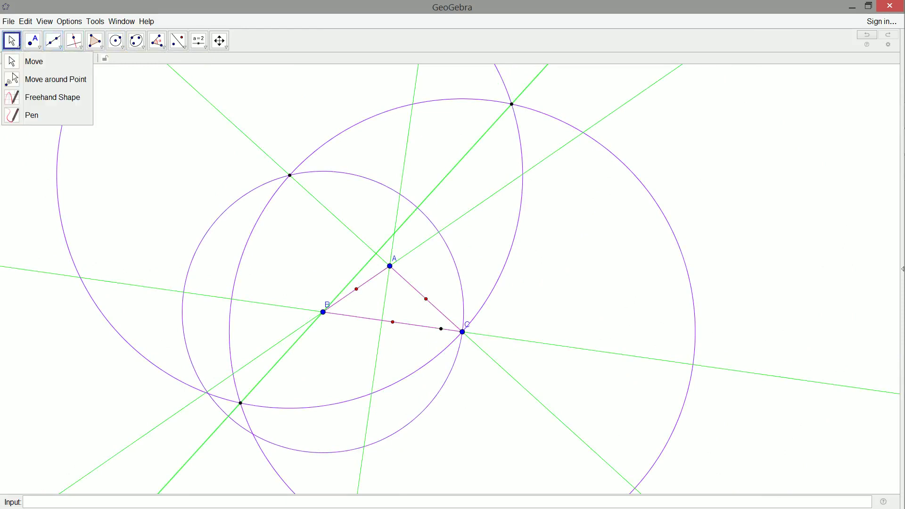
# Step: Undo the two stray green lines and redraw the line through the lower and upper circle crossings
pyautogui.click(255, 226)
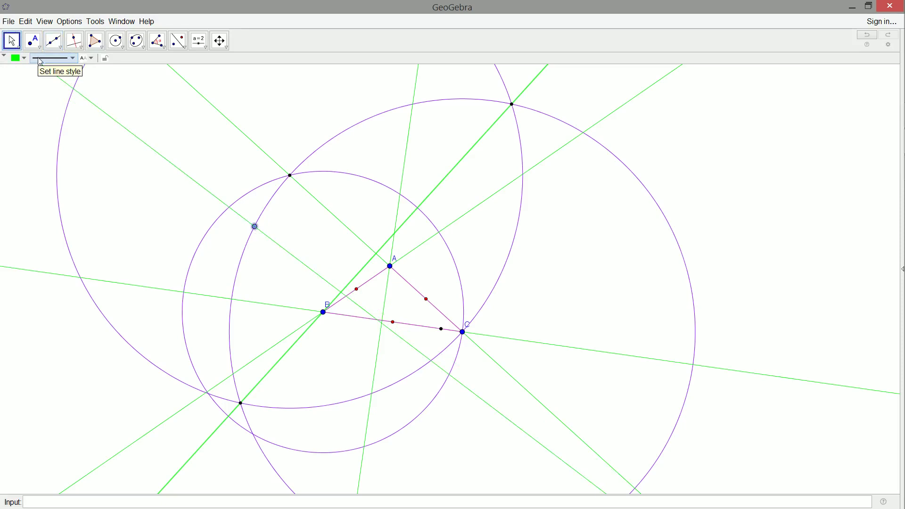
pyautogui.hotkey('ctrl', 'z')
pyautogui.hotkey('ctrl', 'z')
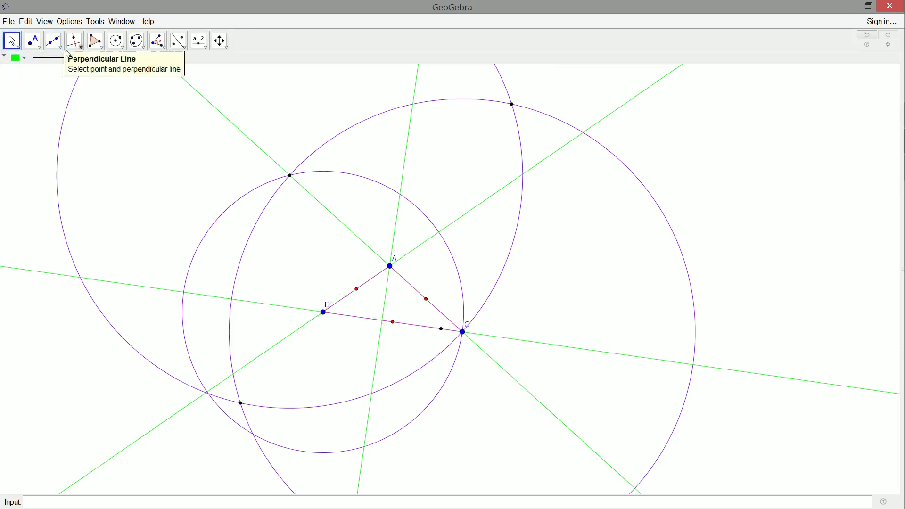
pyautogui.click(53, 41)
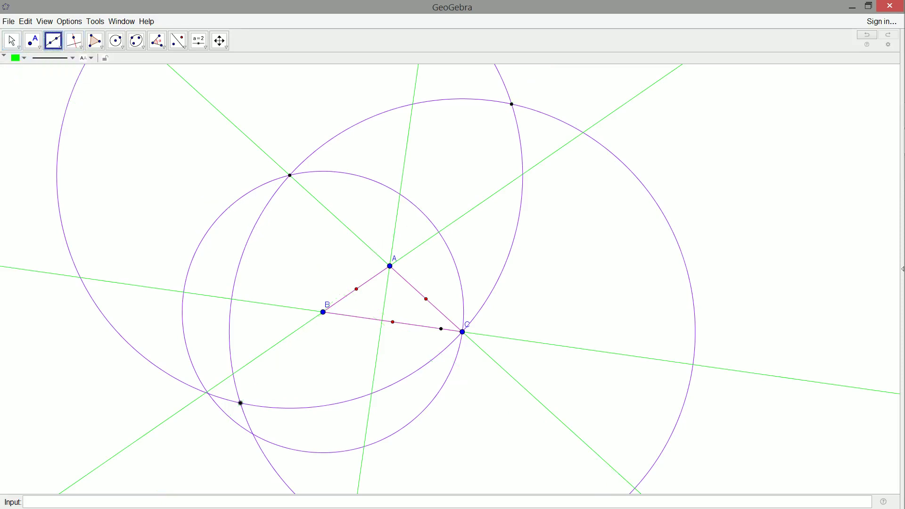
pyautogui.click(240, 403)
pyautogui.click(512, 104)
pyautogui.click(12, 41)
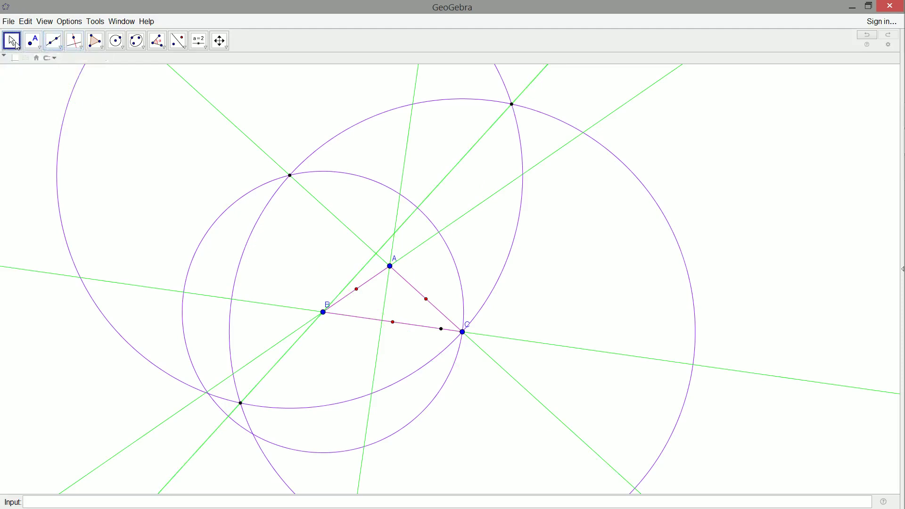
# Step: Delete the circle centred on B, the large circle centred at C and the upper-left black point
pyautogui.click(348, 179)
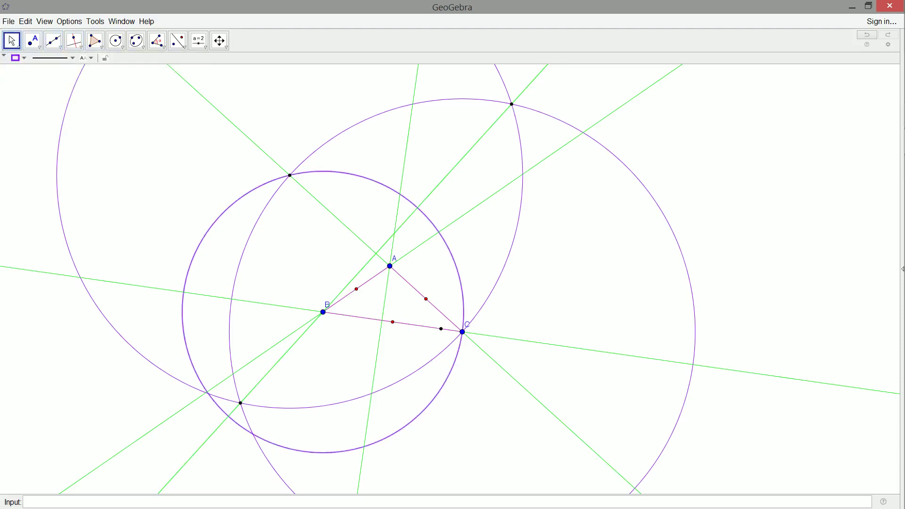
pyautogui.press('Delete')
pyautogui.click(317, 148)
pyautogui.press('Delete')
pyautogui.click(290, 175)
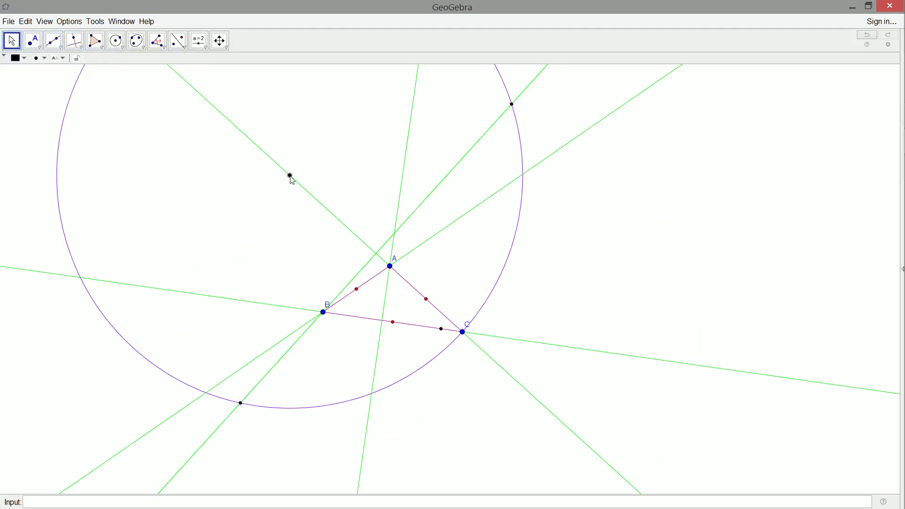
pyautogui.press('Delete')
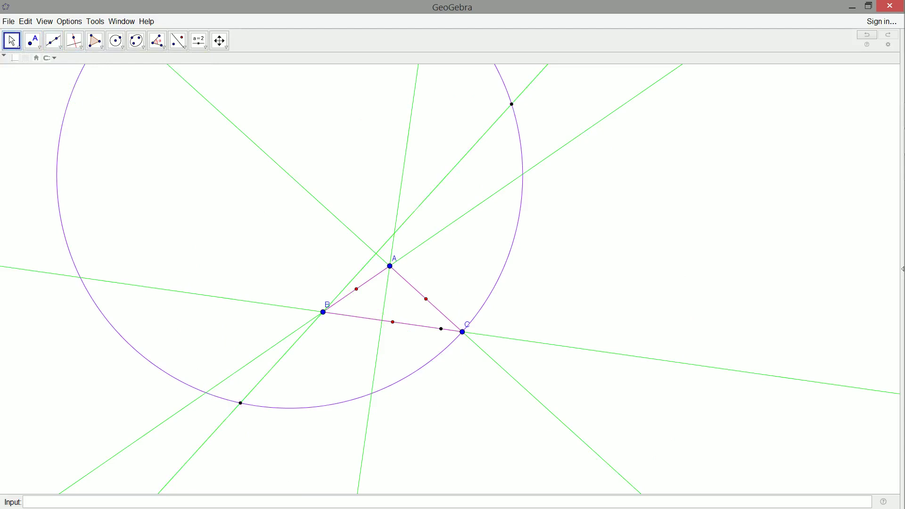
# Step: Delete the remaining large circle and the lower black point on the green line
pyautogui.click(475, 323)
pyautogui.press('Delete')
pyautogui.click(512, 108)
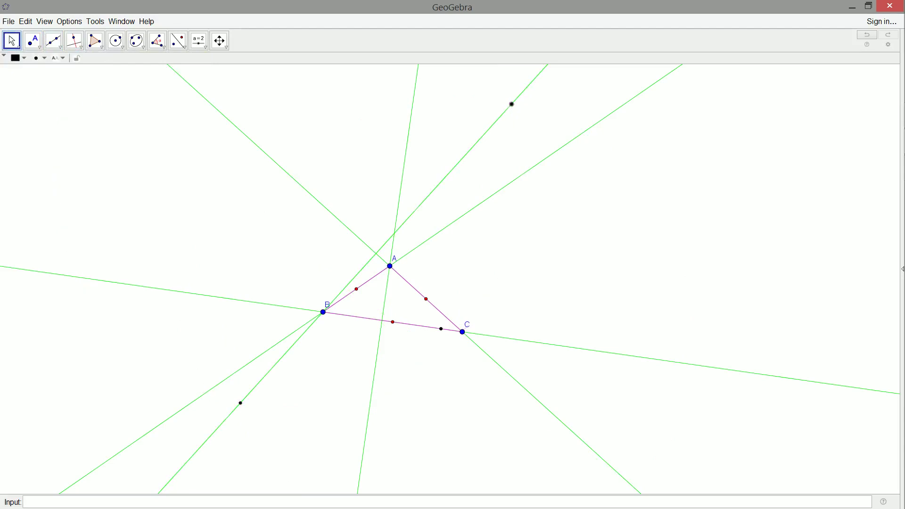
pyautogui.press('Escape')
pyautogui.click(241, 403)
pyautogui.press('Delete')
# Step: Drag vertex A upward and C to the right, deleting the black point on BC
pyautogui.moveTo(392, 267); pyautogui.dragTo(395, 197)
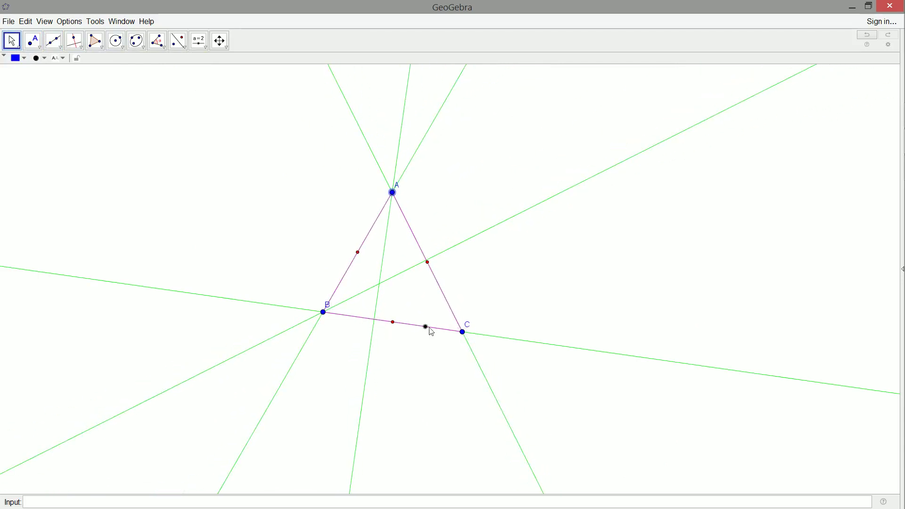
pyautogui.click(426, 327)
pyautogui.press('Delete')
pyautogui.moveTo(393, 193); pyautogui.dragTo(420, 198)
pyautogui.moveTo(464, 335); pyautogui.dragTo(498, 343)
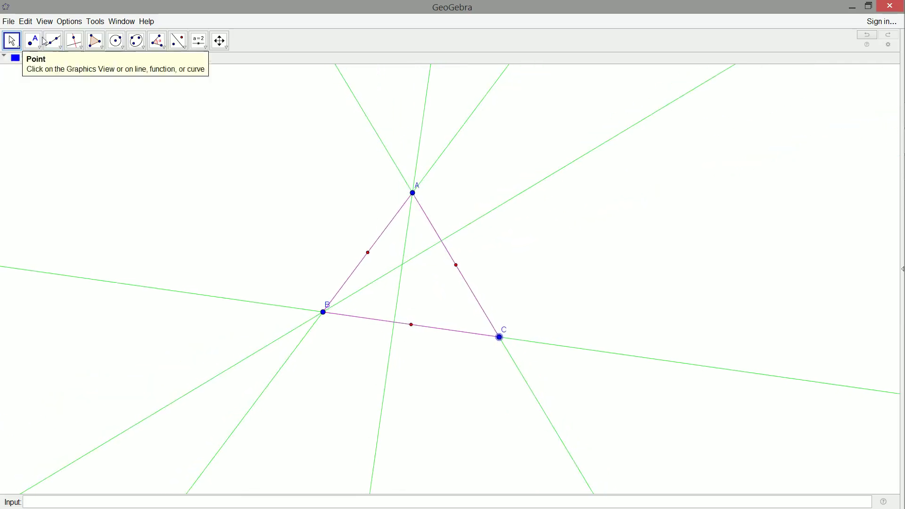
# Step: Draw a circle centred on C through A and place a point on side AB near B
pyautogui.click(117, 40)
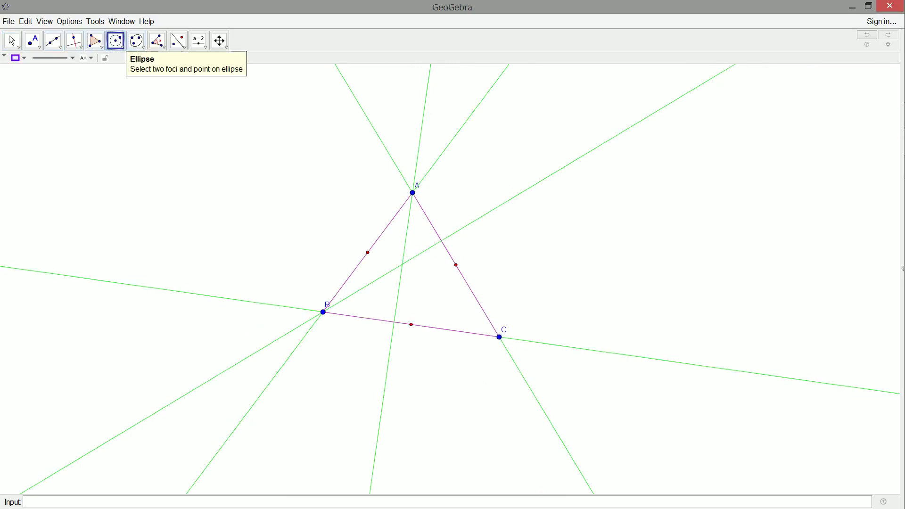
pyautogui.click(499, 337)
pyautogui.click(413, 192)
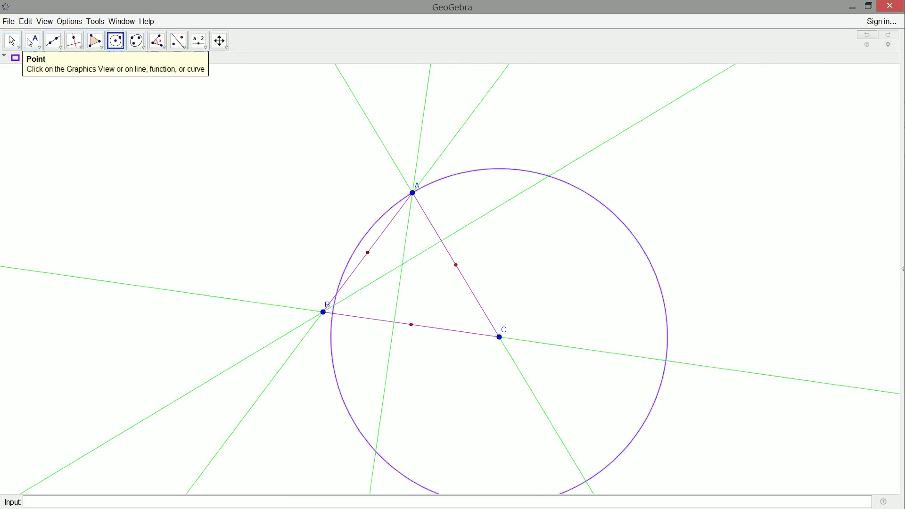
pyautogui.click(33, 41)
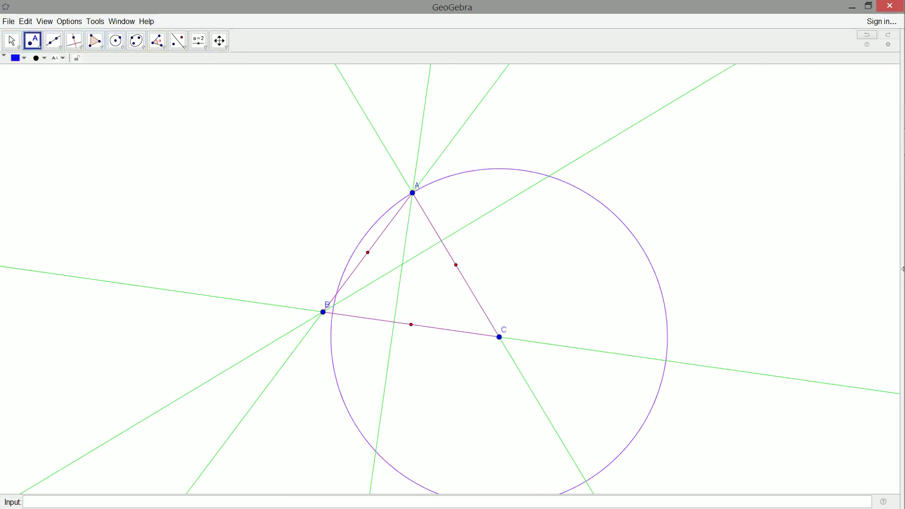
pyautogui.click(336, 295)
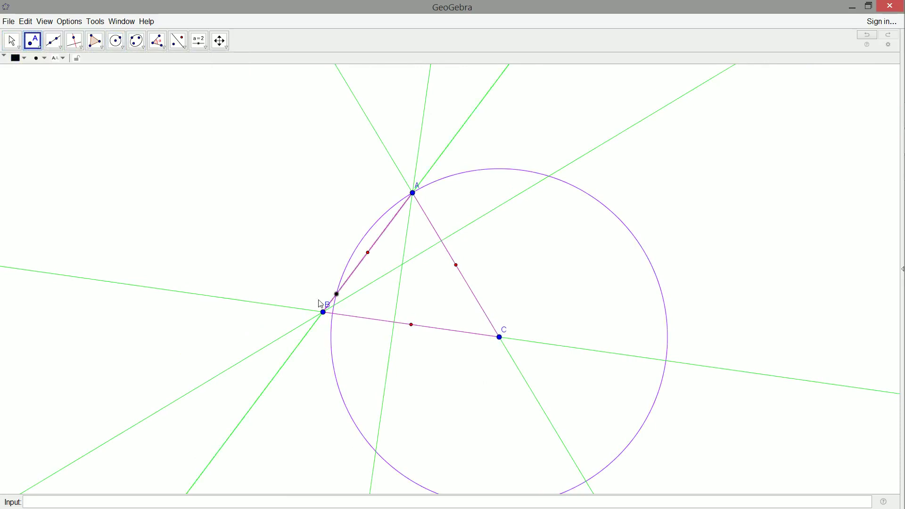
# Step: Draw circles about the AB point and A through each other, marking their two crossings
pyautogui.click(123, 38)
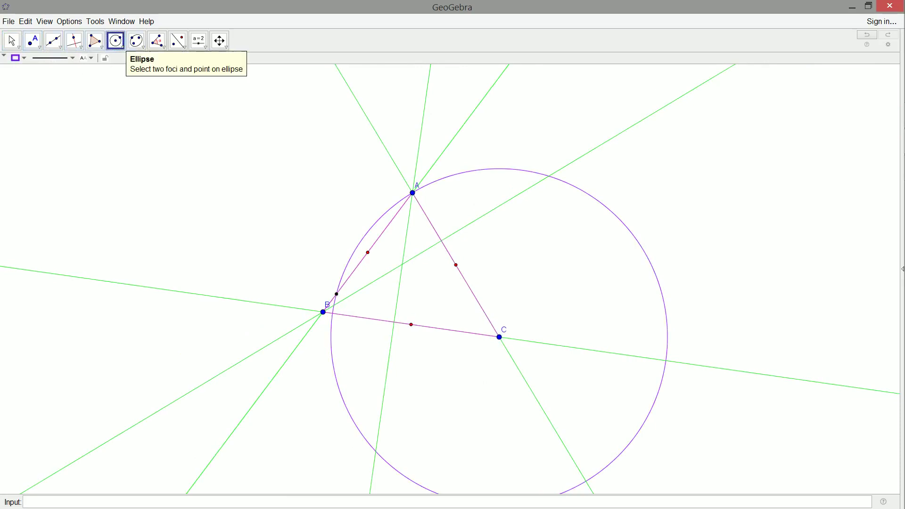
pyautogui.click(337, 294)
pyautogui.click(414, 194)
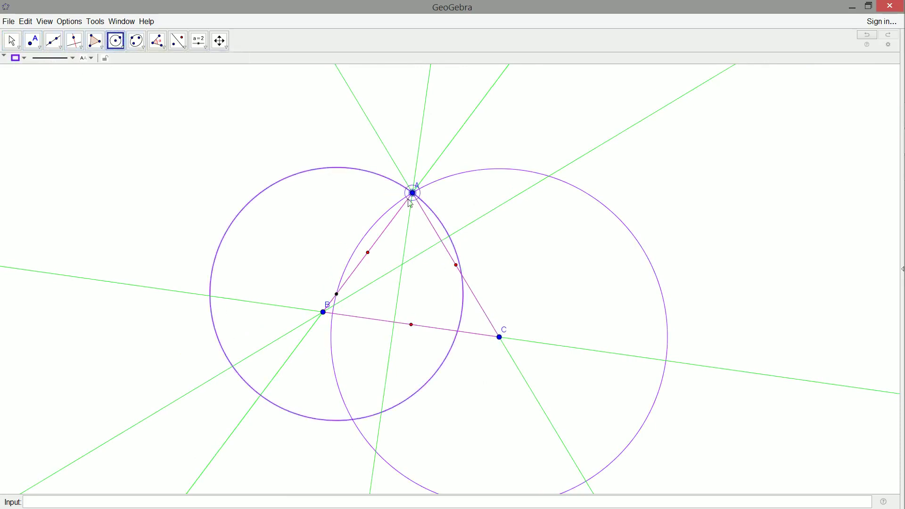
pyautogui.click(336, 294)
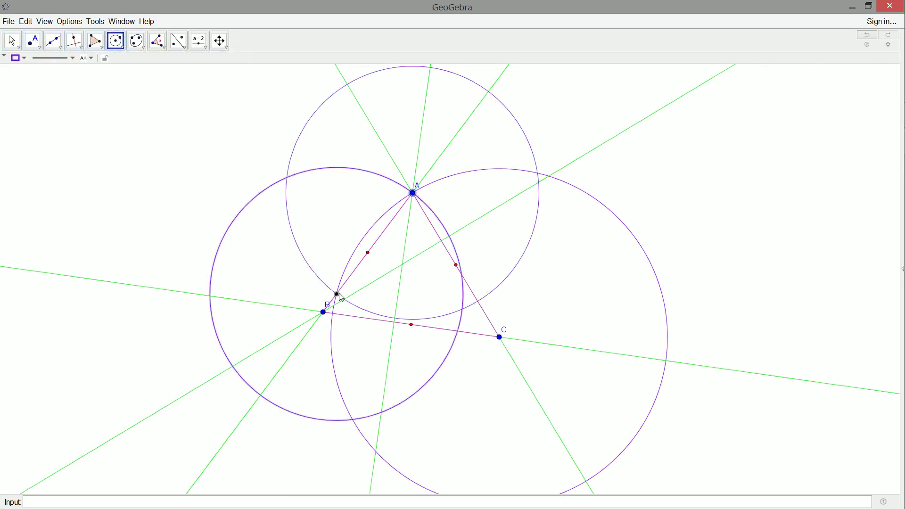
pyautogui.click(33, 42)
pyautogui.click(287, 177)
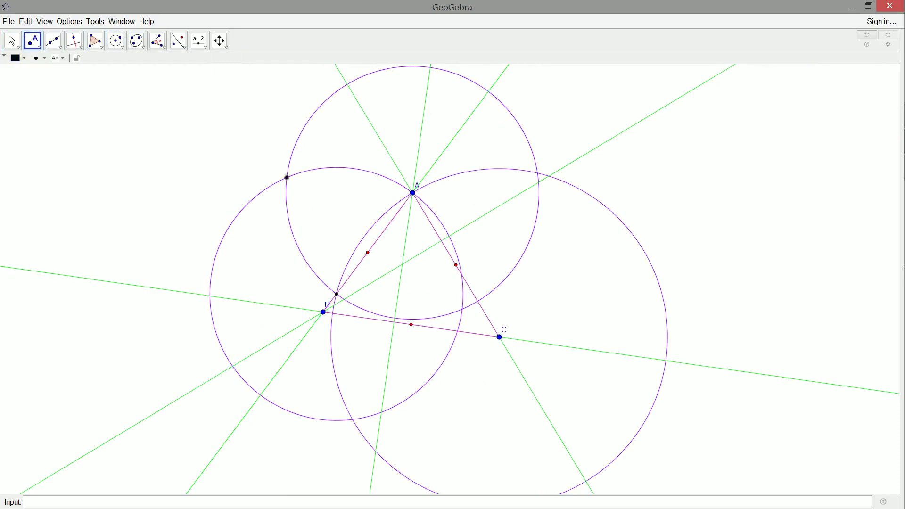
pyautogui.click(462, 310)
# Step: Draw the green altitude from C through the two circle crossing points
pyautogui.click(53, 41)
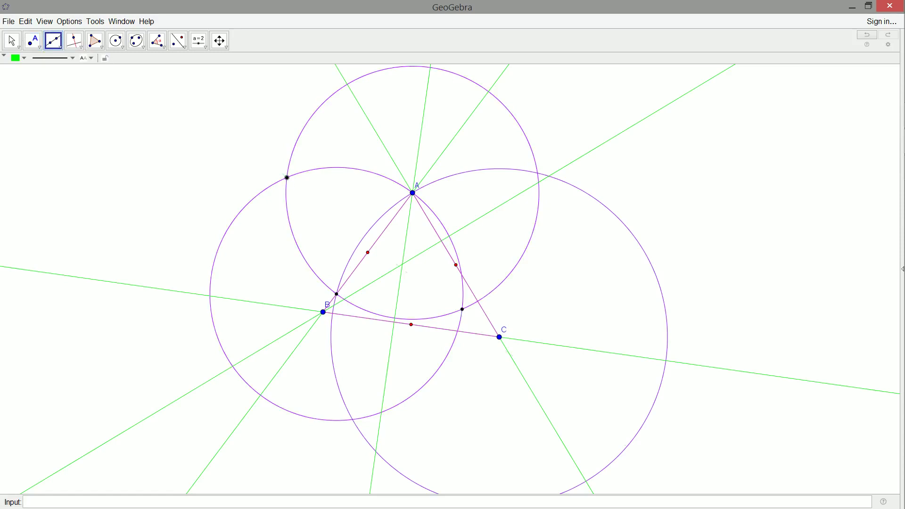
pyautogui.click(287, 178)
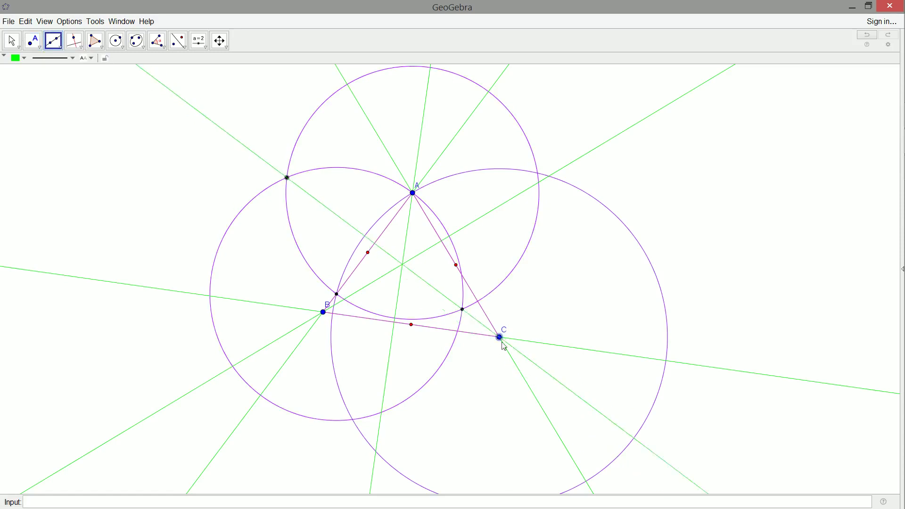
pyautogui.click(462, 310)
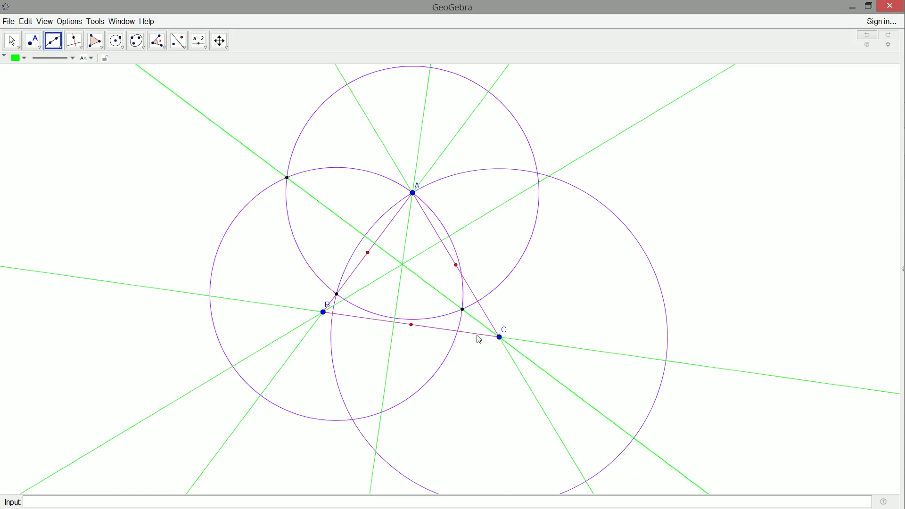
pyautogui.click(12, 41)
# Step: Delete the circles around A and B, the circumcircle, and both black intersection points
pyautogui.click(298, 146)
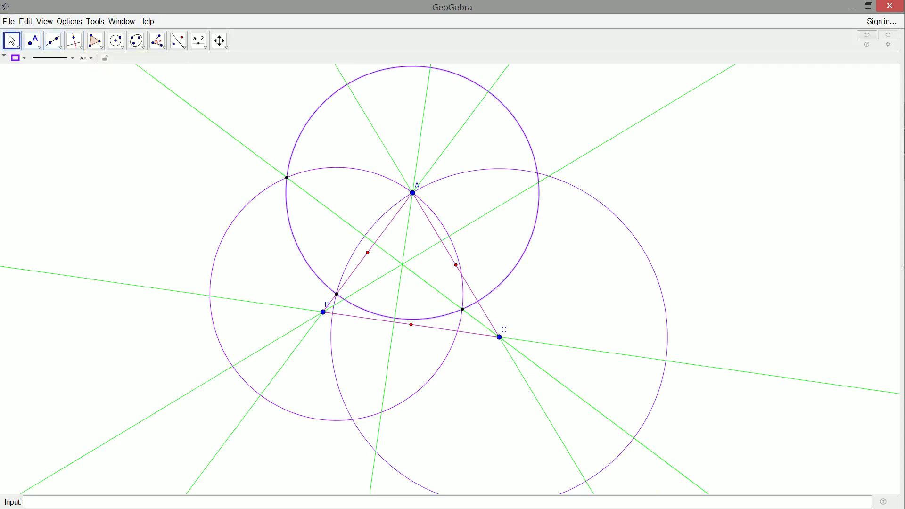
pyautogui.press('Delete')
pyautogui.click(339, 168)
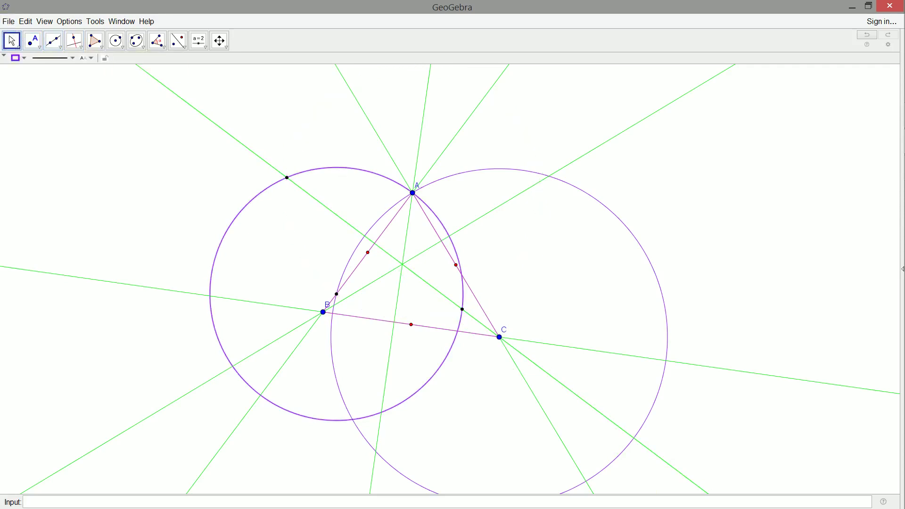
pyautogui.press('Delete')
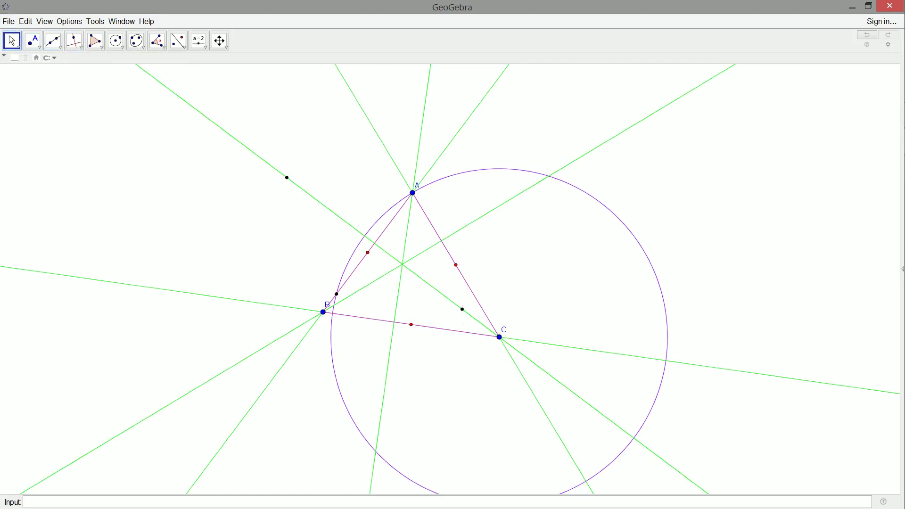
pyautogui.click(463, 311)
pyautogui.press('Delete')
pyautogui.click(614, 214)
pyautogui.press('Delete')
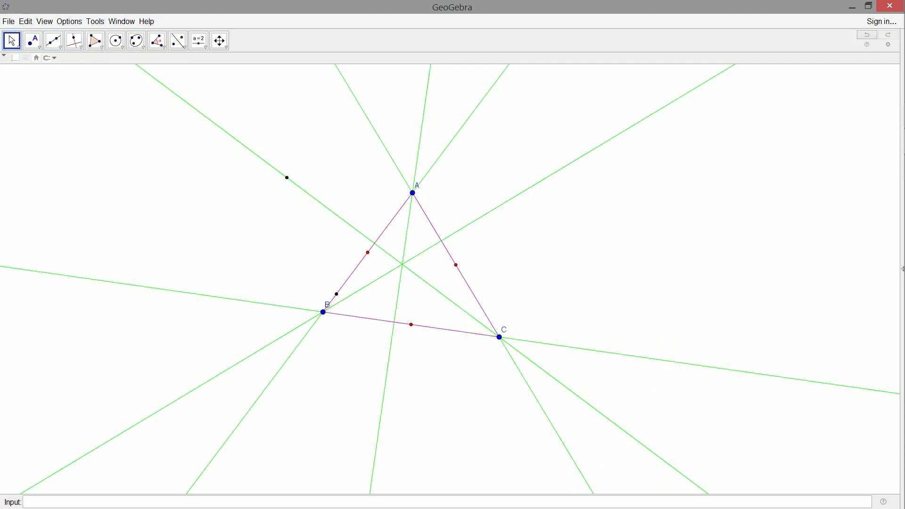
pyautogui.click(287, 178)
pyautogui.press('Delete')
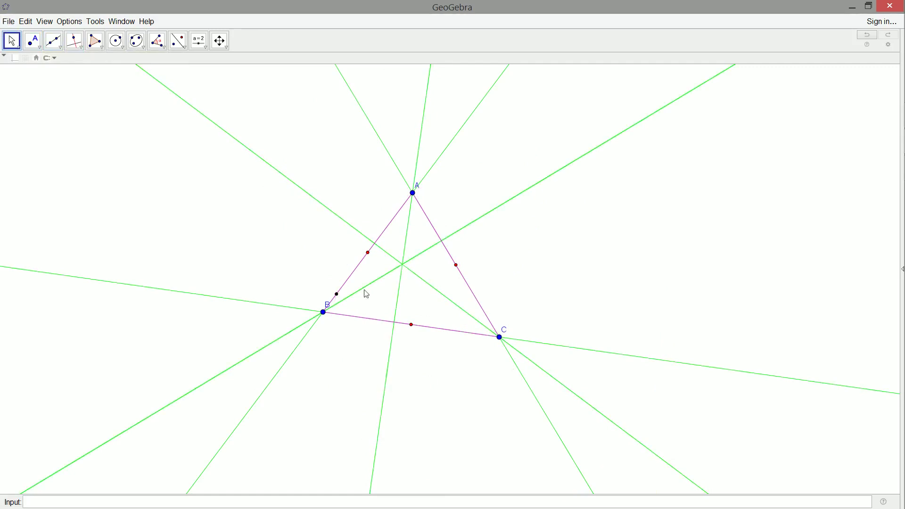
# Step: Delete the stray black point near B and mark where the green altitudes cross
pyautogui.click(345, 296)
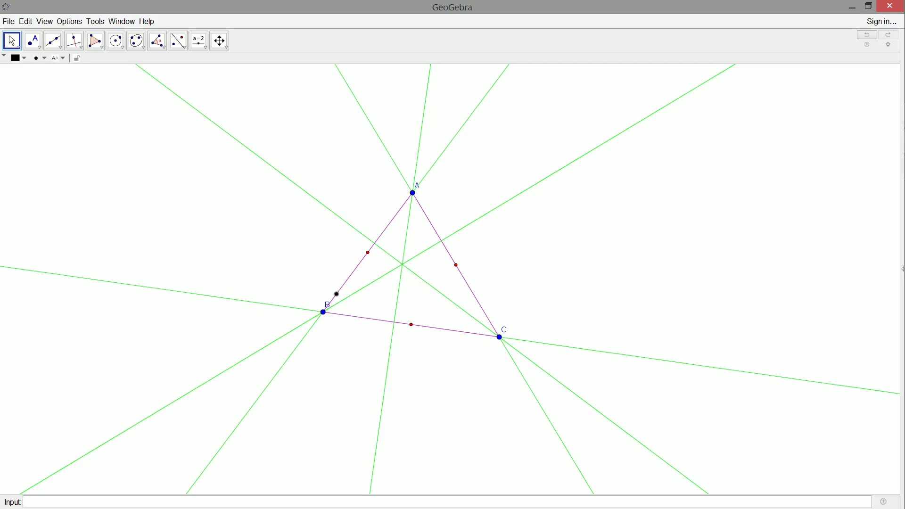
pyautogui.press('Delete')
pyautogui.click(32, 41)
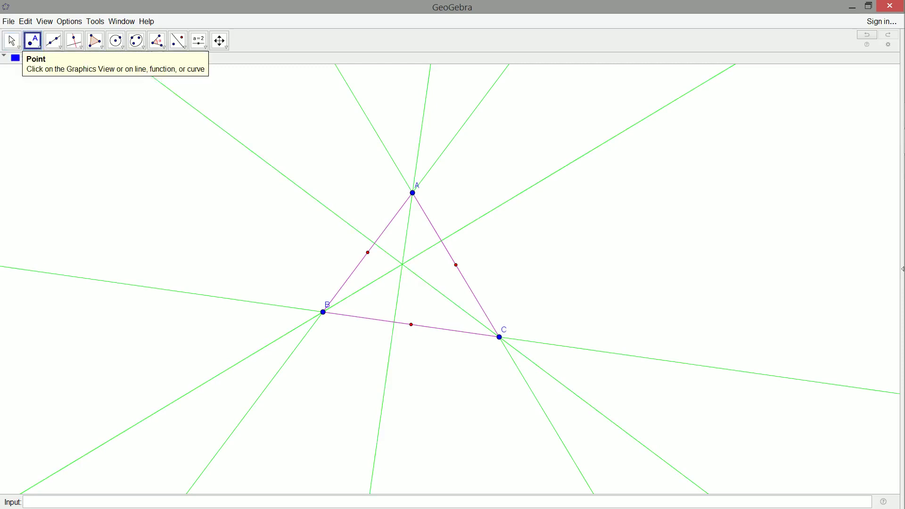
pyautogui.click(402, 265)
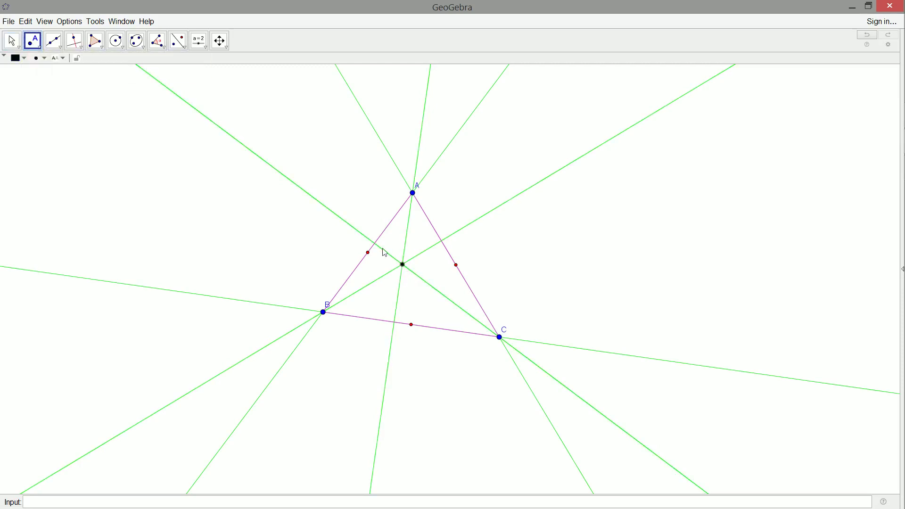
# Step: Add red points where the altitudes meet sides AB, BC and AC
pyautogui.click(375, 243)
pyautogui.click(19, 58)
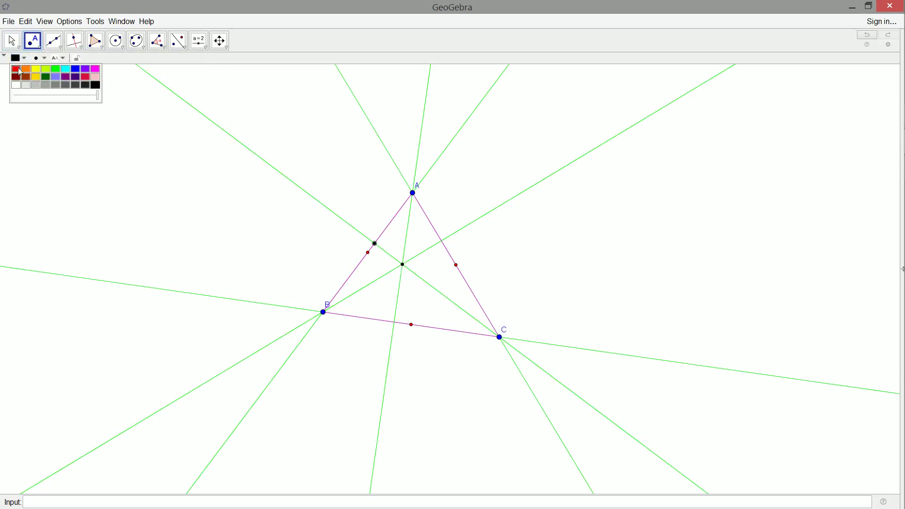
pyautogui.click(16, 69)
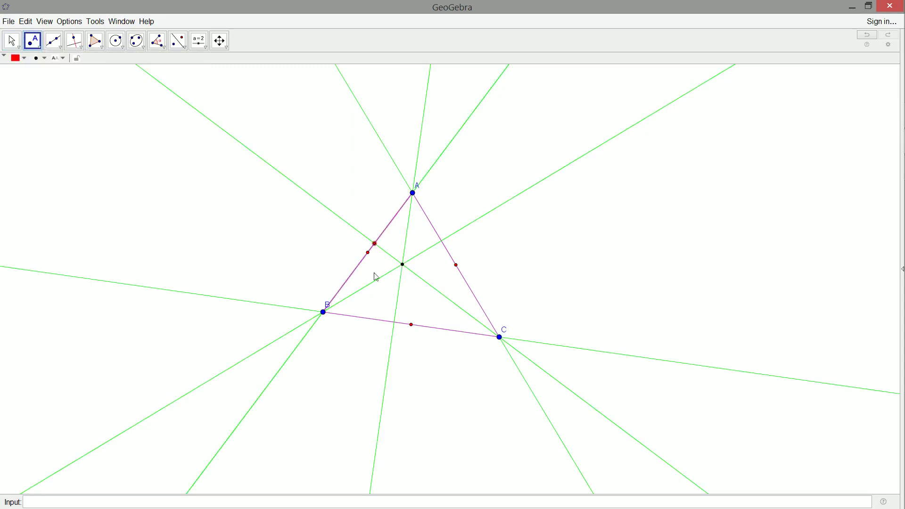
pyautogui.click(395, 323)
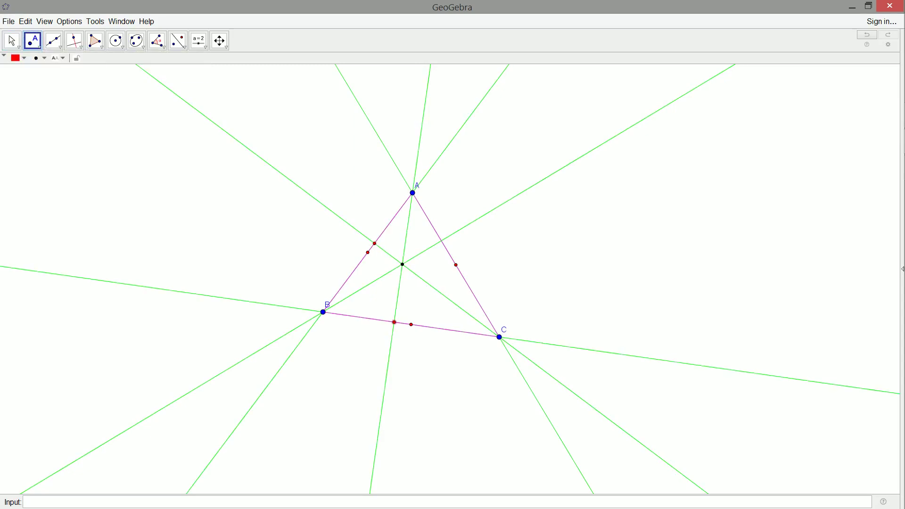
pyautogui.click(441, 242)
# Step: Draw circles centred on the central point through A and centred on A through the central point
pyautogui.click(116, 47)
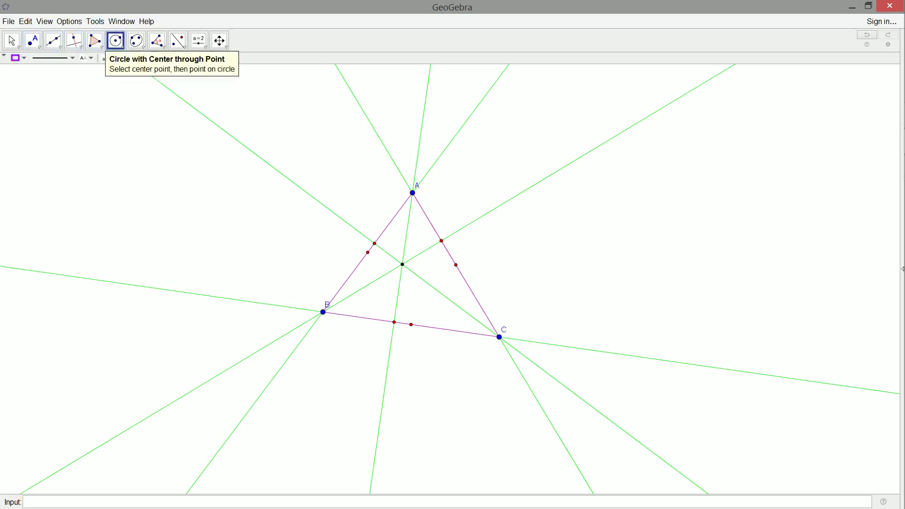
pyautogui.click(402, 264)
pyautogui.click(413, 193)
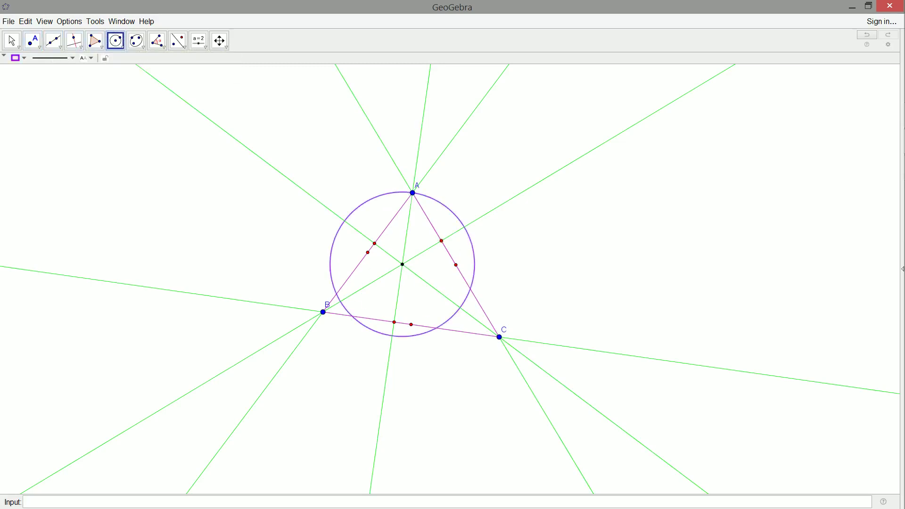
pyautogui.click(413, 193)
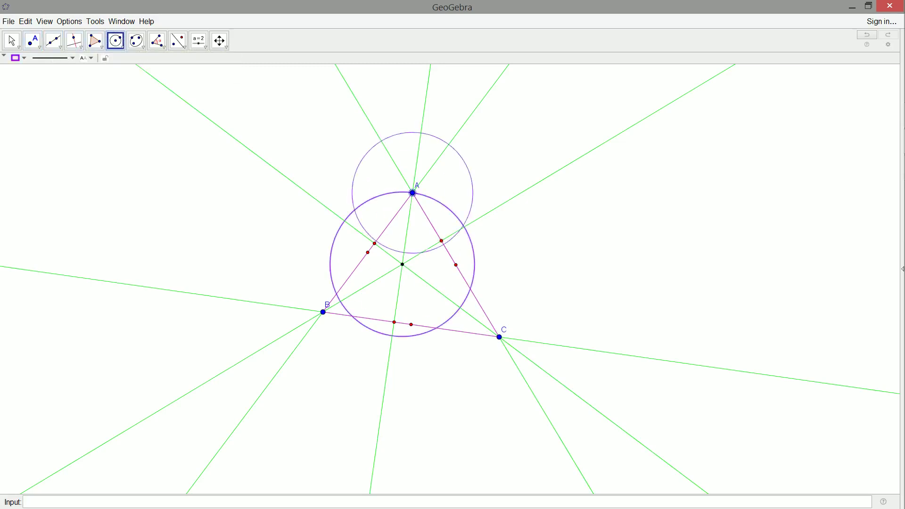
pyautogui.click(402, 264)
# Step: Mark the left crossing of the two circles as a black point
pyautogui.click(32, 41)
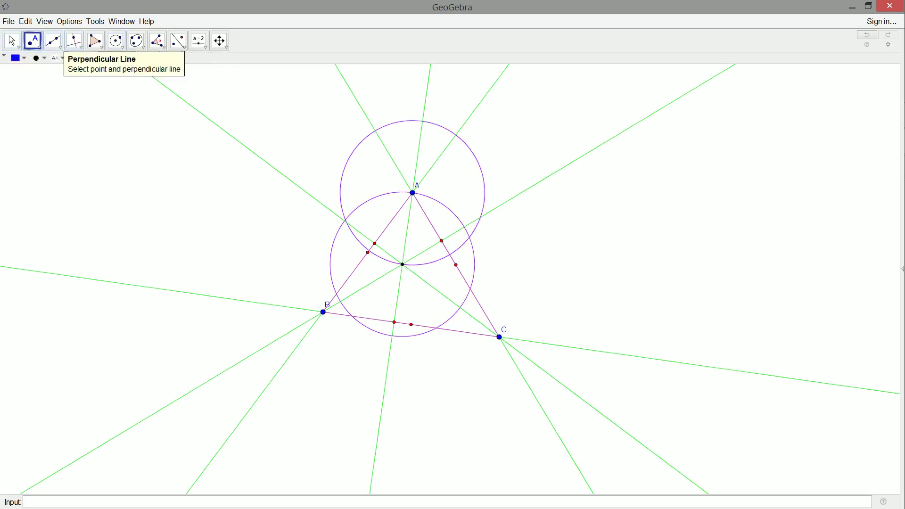
pyautogui.scroll(5, 355, 228)
pyautogui.scroll(10, 343, 213)
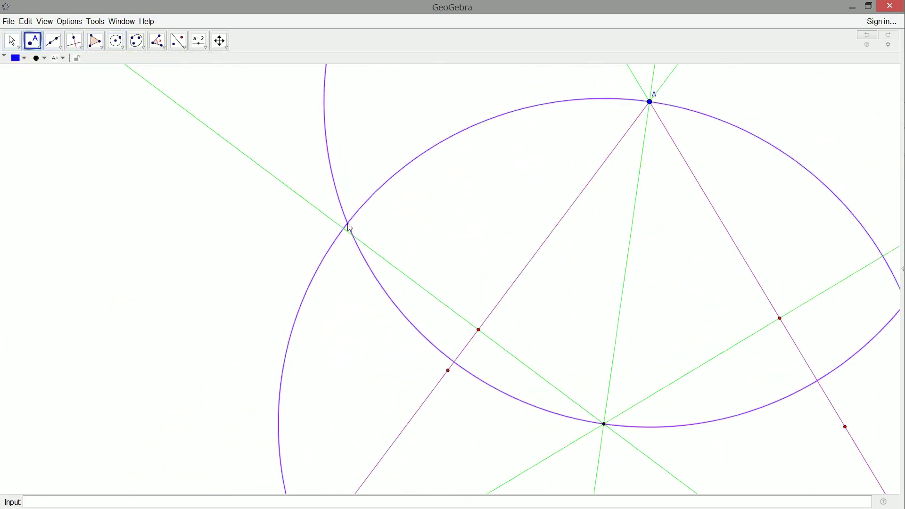
pyautogui.click(349, 226)
pyautogui.click(18, 58)
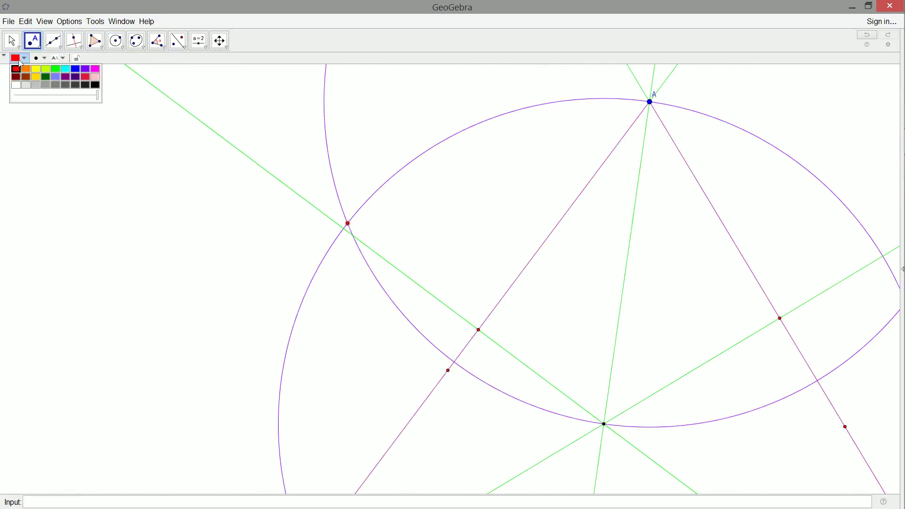
pyautogui.click(95, 87)
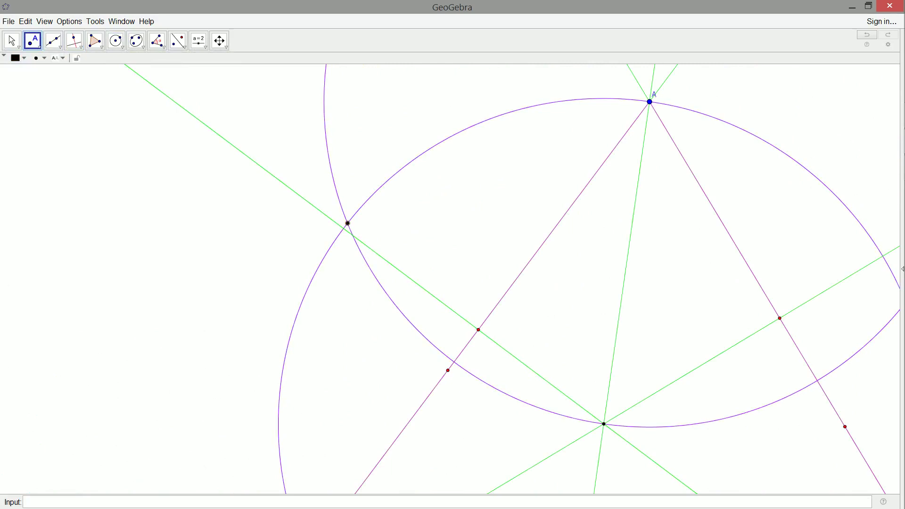
pyautogui.scroll(-4, 233, 274)
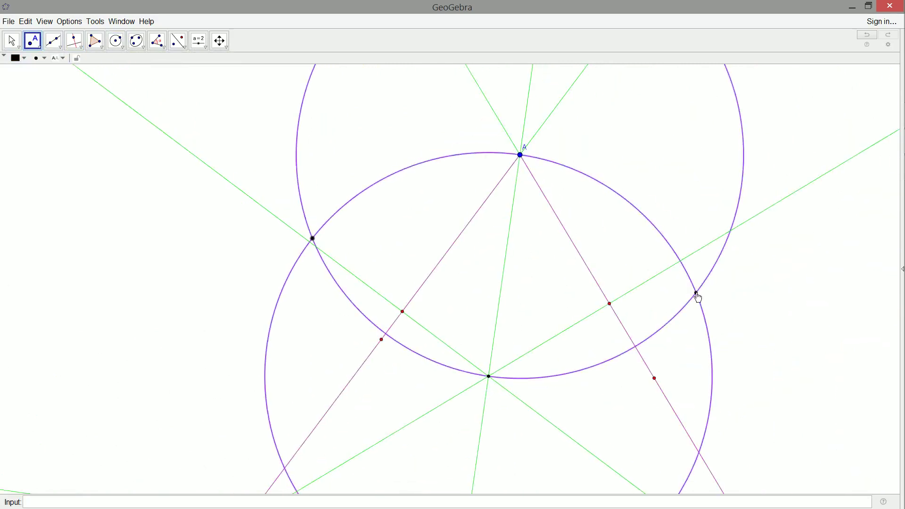
# Step: Draw a green line through the left and right circle crossings
pyautogui.click(53, 41)
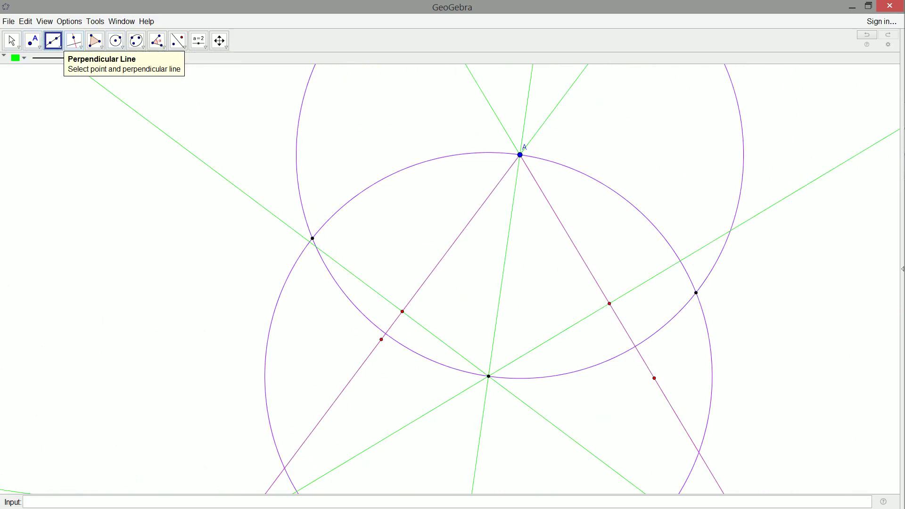
pyautogui.click(313, 238)
pyautogui.click(696, 292)
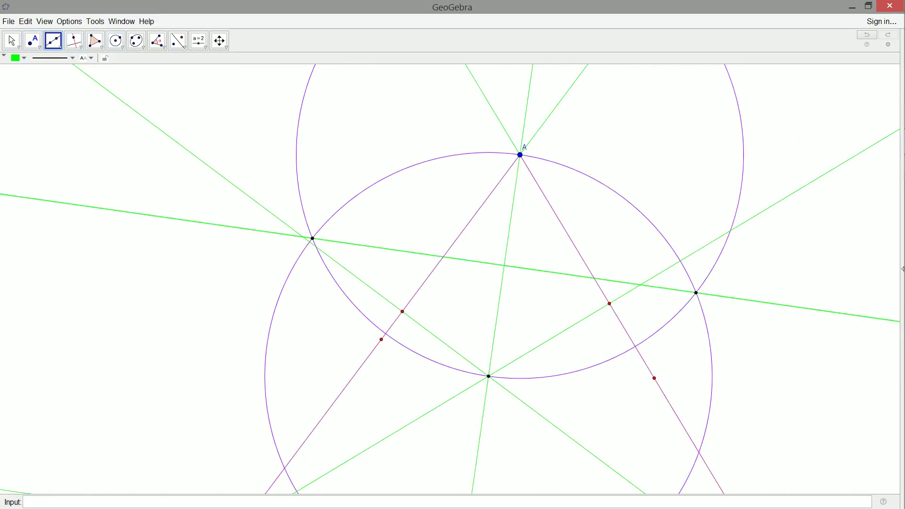
pyautogui.scroll(-5, 444, 138)
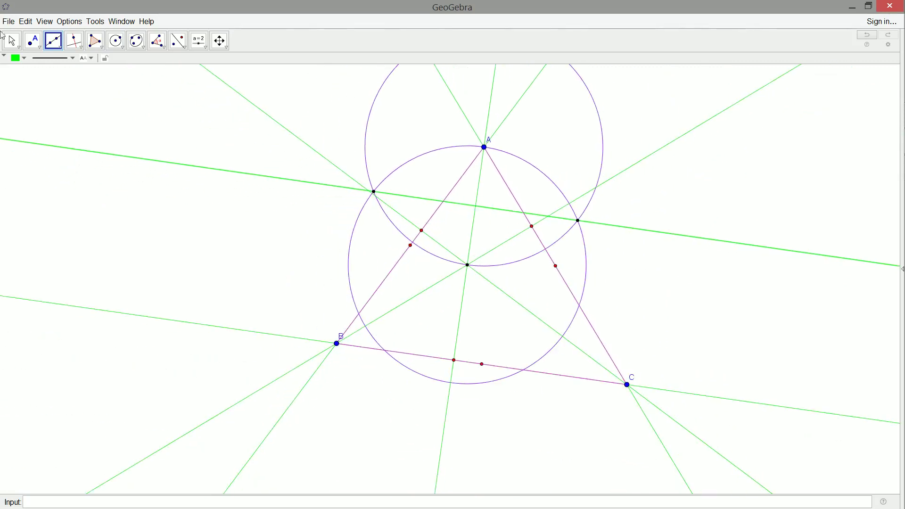
# Step: Draw circles centred on the central point through B and centred on B through the central point
pyautogui.click(116, 41)
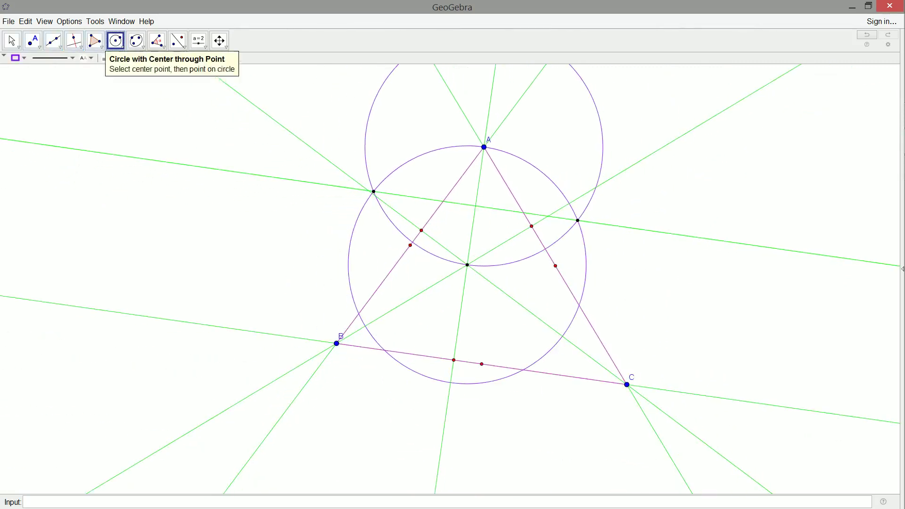
pyautogui.click(468, 265)
pyautogui.click(335, 347)
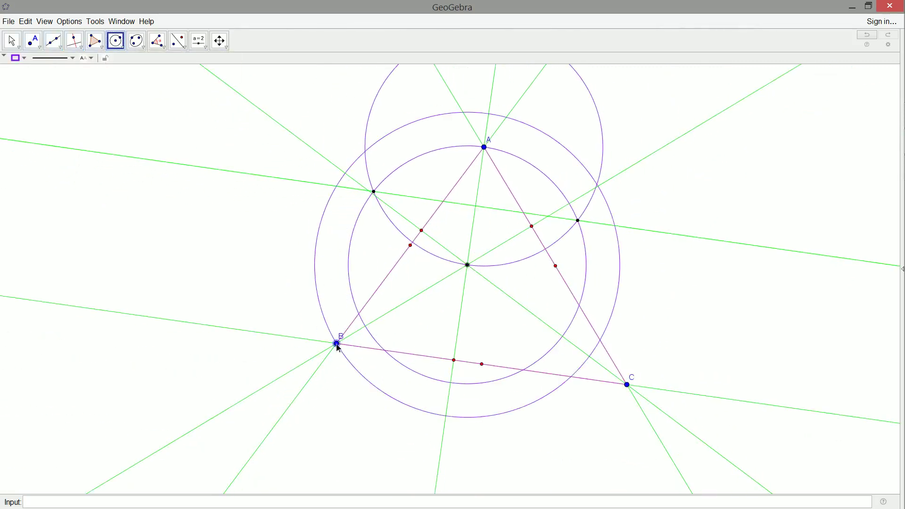
pyautogui.click(337, 344)
pyautogui.click(468, 265)
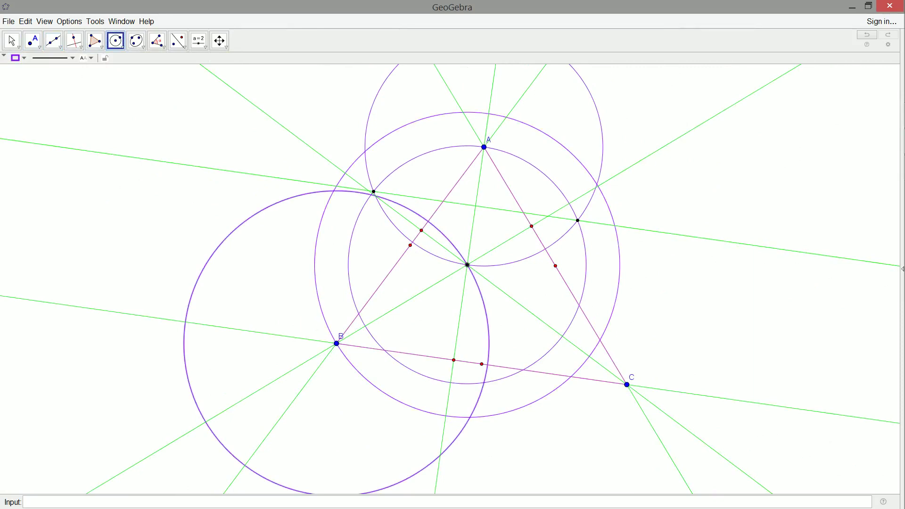
# Step: Mark the upper and lower crossings of those circles and join them with a green line
pyautogui.click(33, 41)
pyautogui.scroll(4, 330, 192)
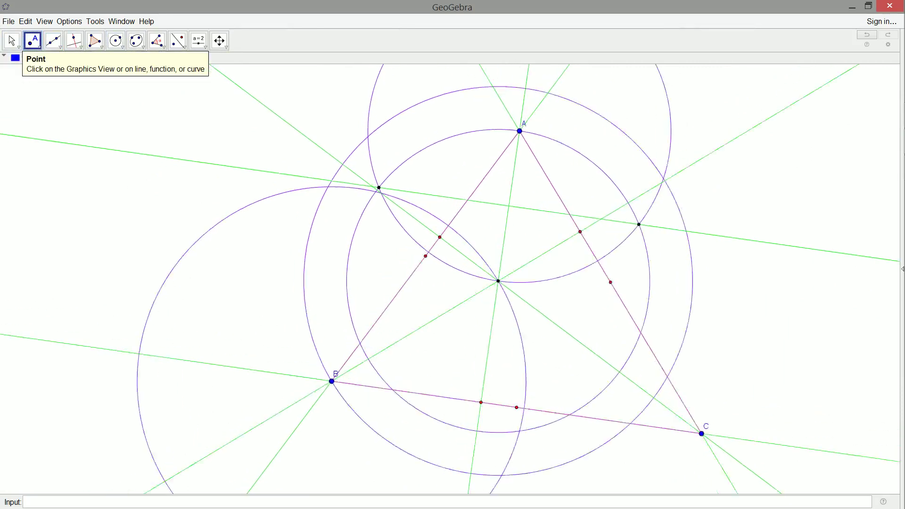
pyautogui.click(330, 192)
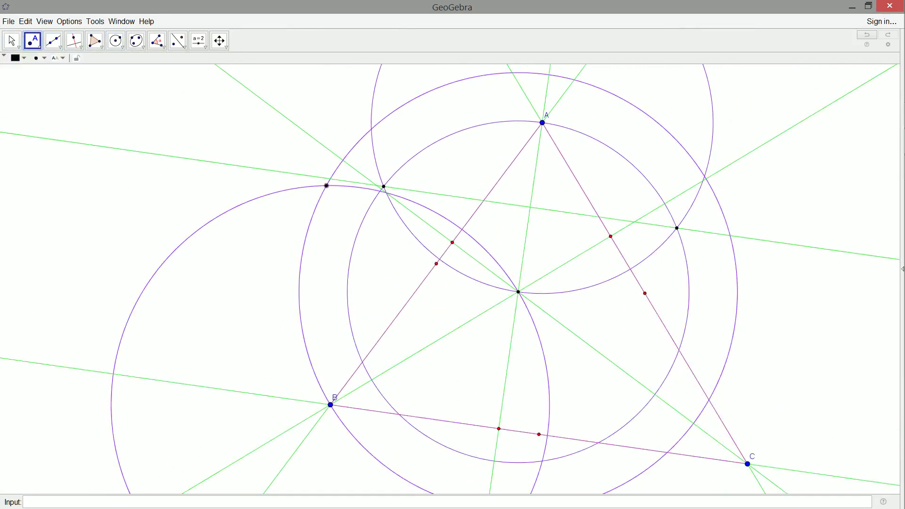
pyautogui.scroll(-4, 278, 185)
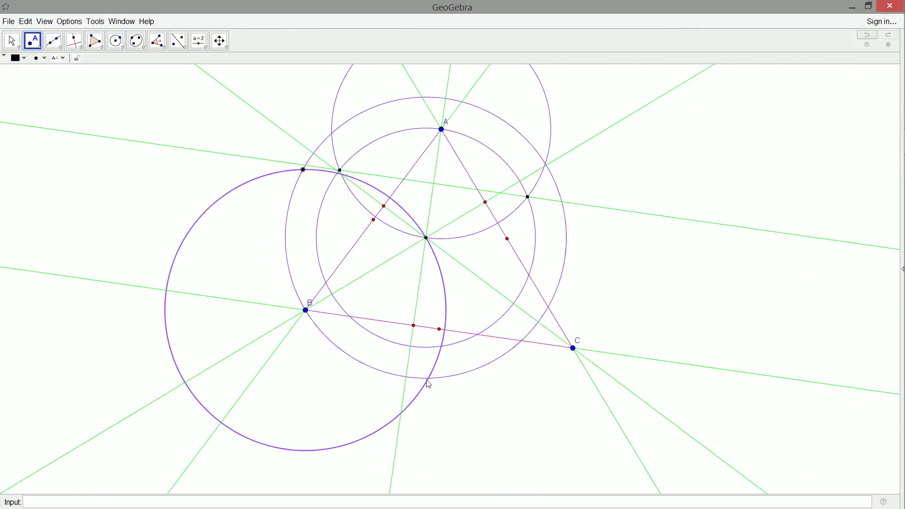
pyautogui.click(428, 378)
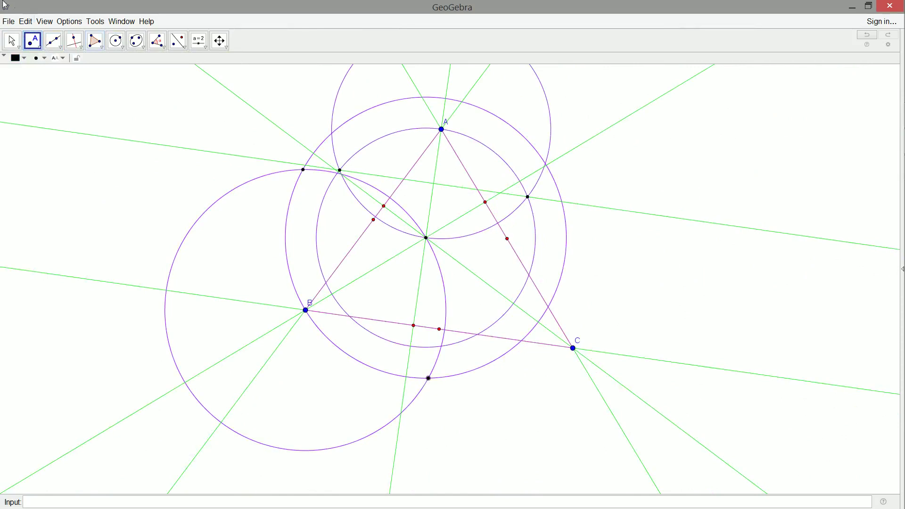
pyautogui.click(53, 41)
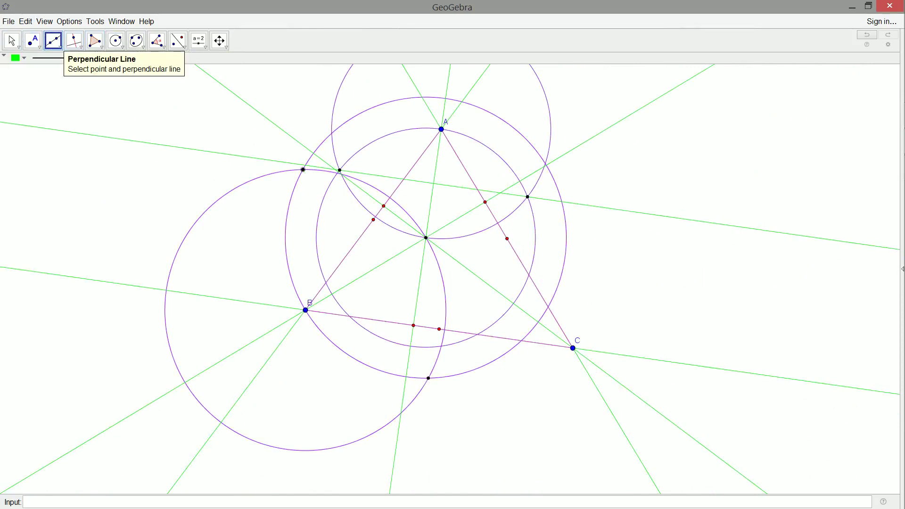
pyautogui.click(303, 169)
pyautogui.click(429, 378)
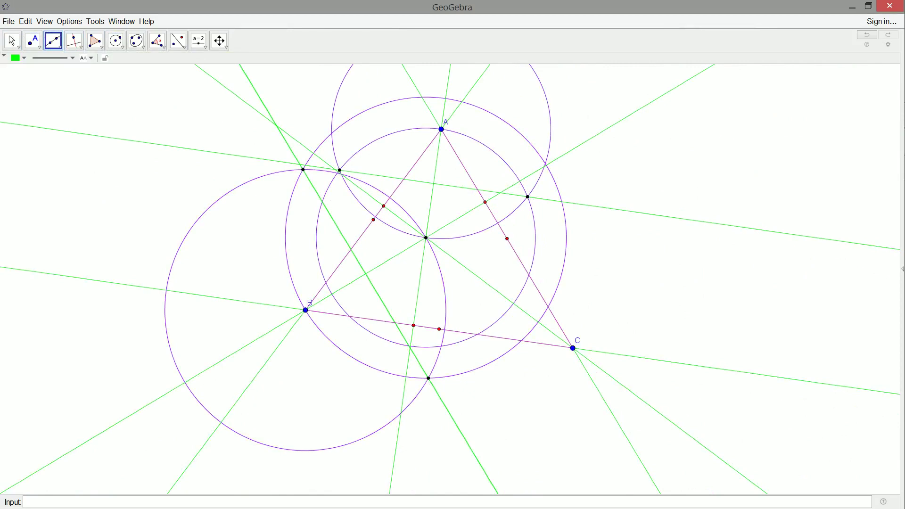
# Step: Draw circles centred on the central point through C and centred on C through the central point
pyautogui.click(115, 41)
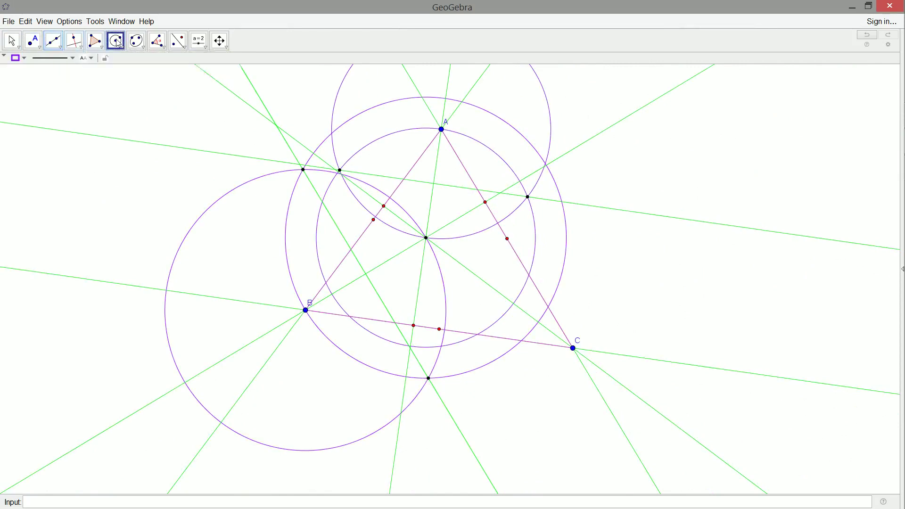
pyautogui.click(426, 238)
pyautogui.click(572, 348)
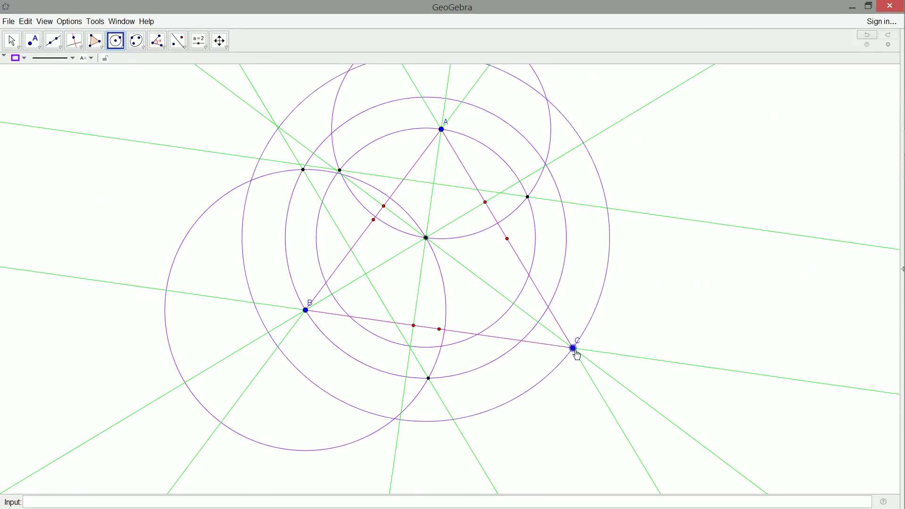
pyautogui.click(574, 350)
pyautogui.click(425, 238)
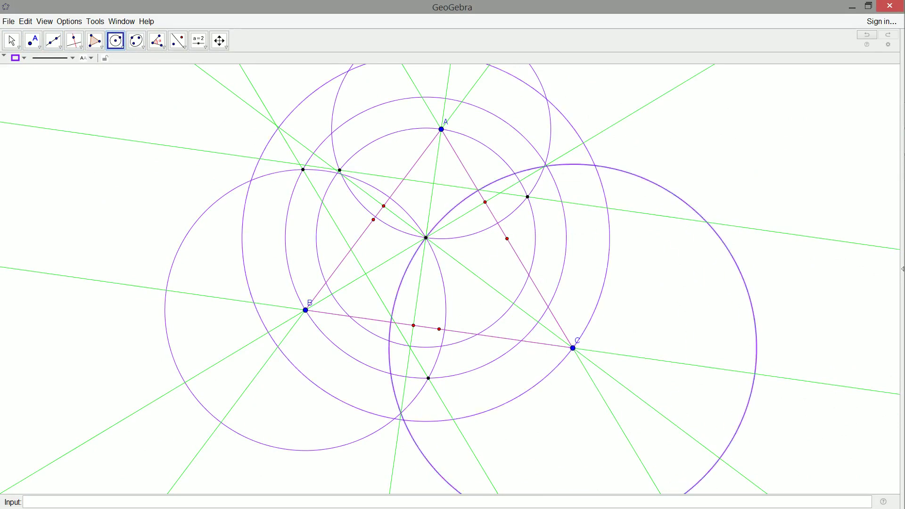
# Step: Mark both crossings of the circles around C and draw a line through them
pyautogui.click(32, 41)
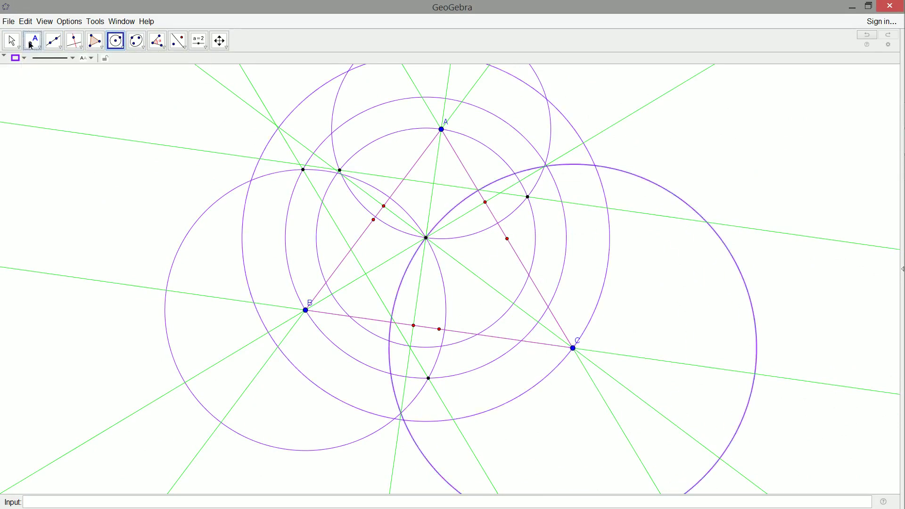
pyautogui.click(596, 167)
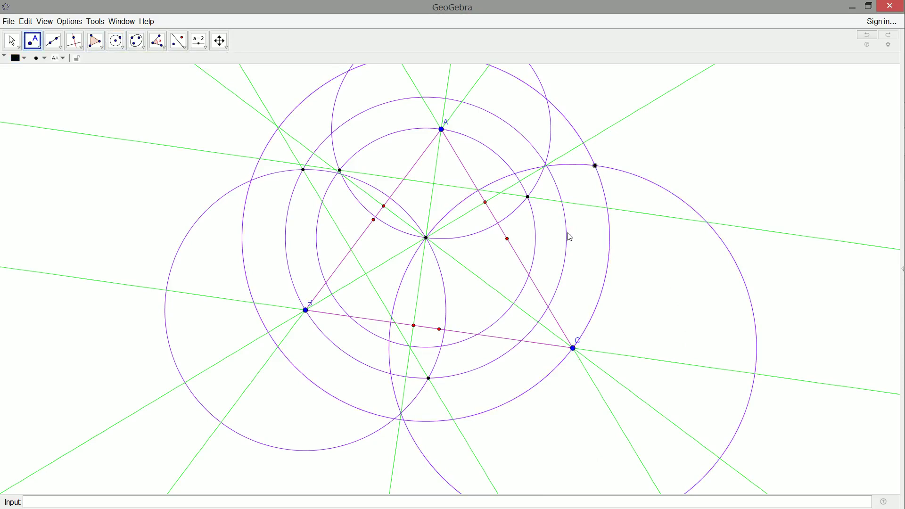
pyautogui.click(404, 419)
pyautogui.click(53, 40)
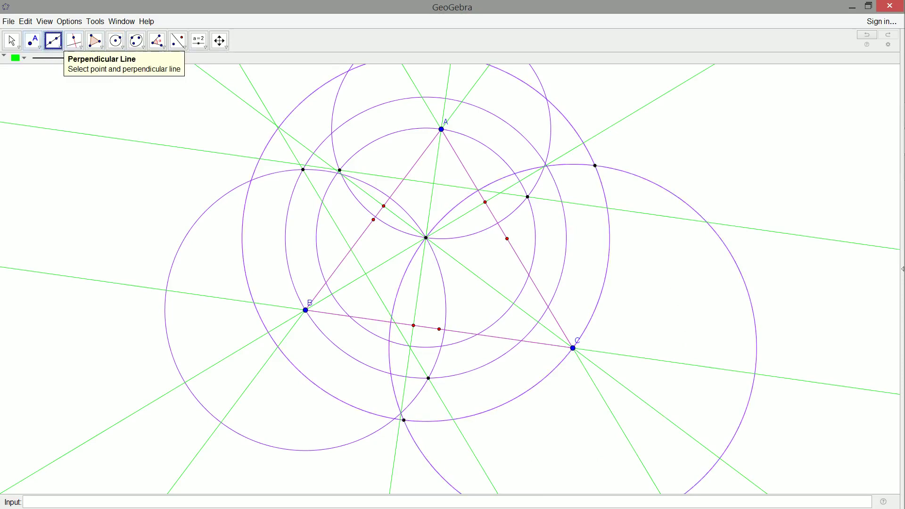
pyautogui.click(404, 420)
pyautogui.click(595, 165)
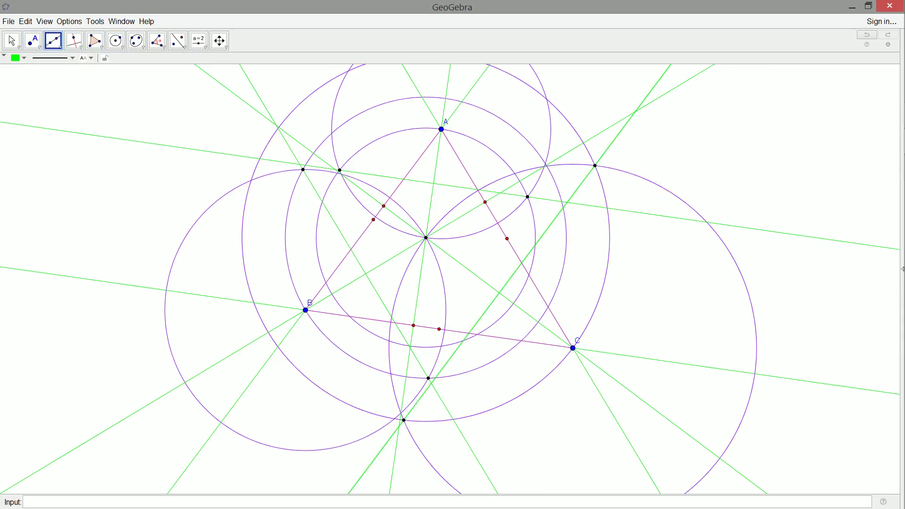
# Step: Place red midpoints between the central point and vertices C, B and A
pyautogui.click(32, 41)
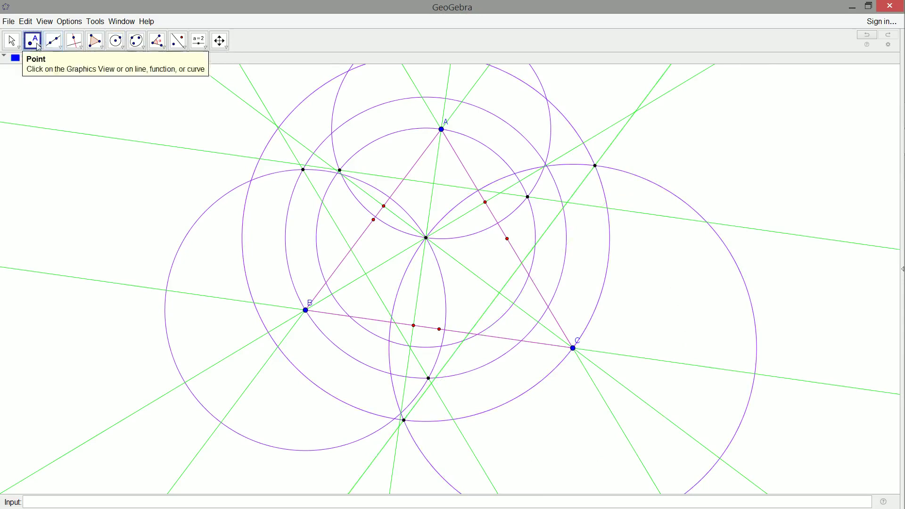
pyautogui.click(500, 294)
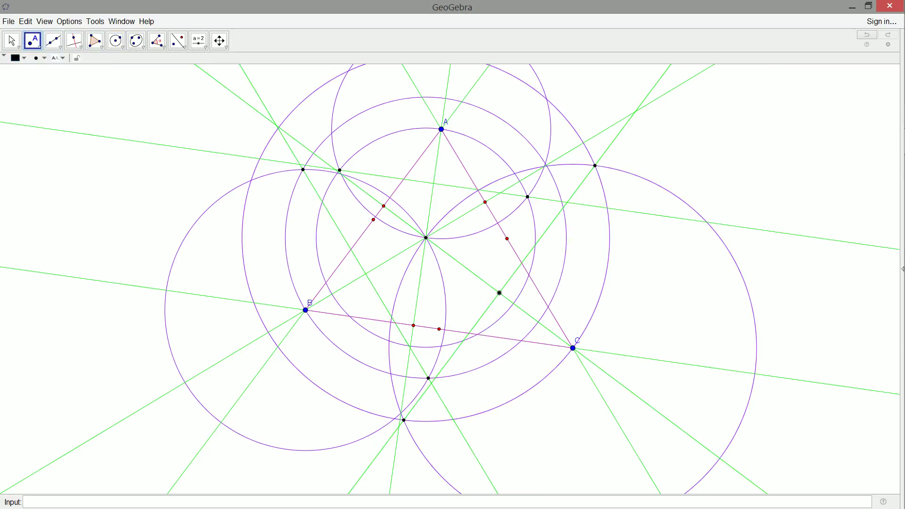
pyautogui.click(17, 58)
pyautogui.click(16, 69)
pyautogui.click(365, 274)
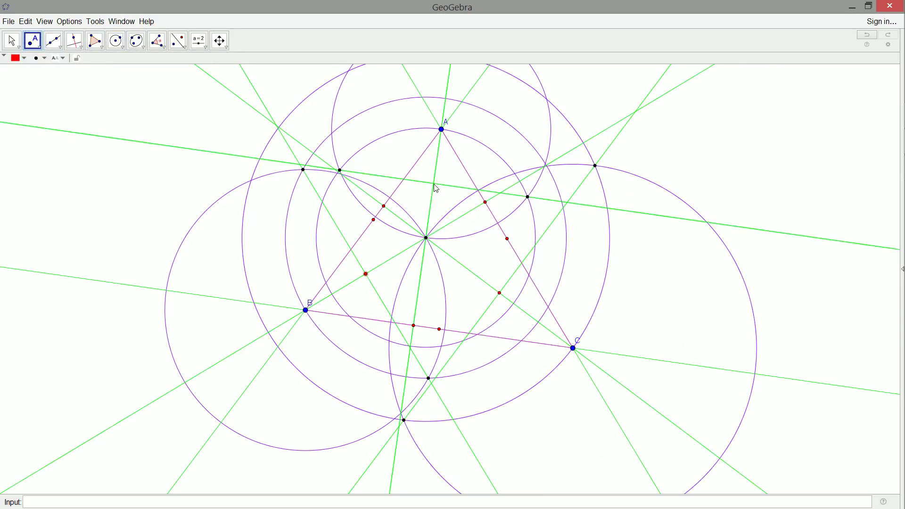
pyautogui.click(434, 183)
# Step: Delete the circles centred at B and C and the green lines near A and B
pyautogui.click(12, 40)
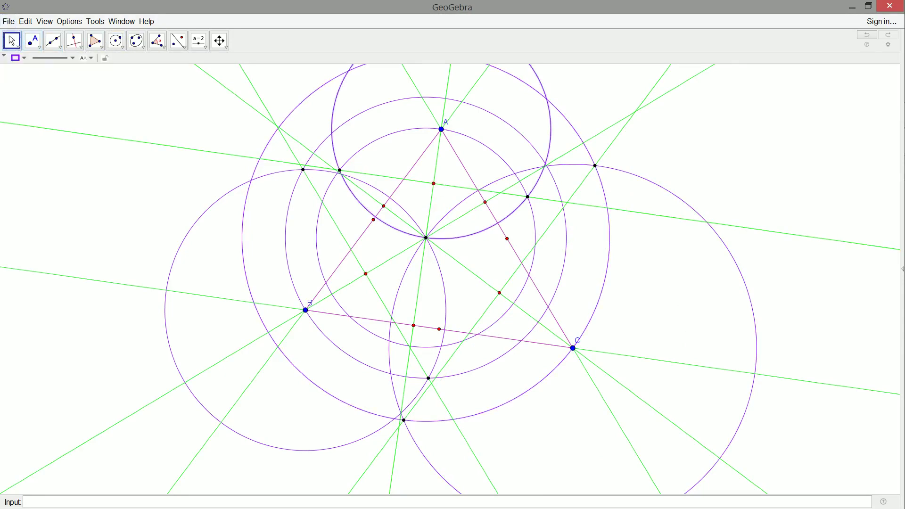
pyautogui.press('Escape')
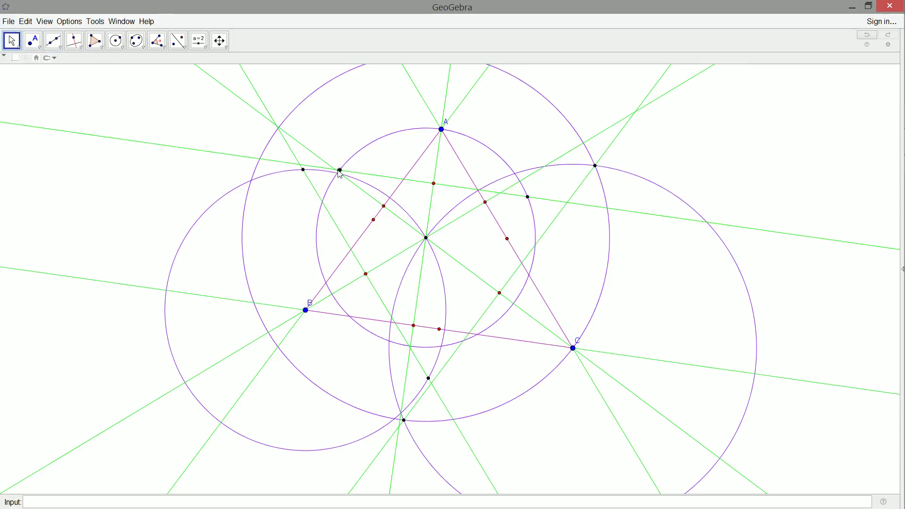
pyautogui.click(366, 185)
pyautogui.press('Delete')
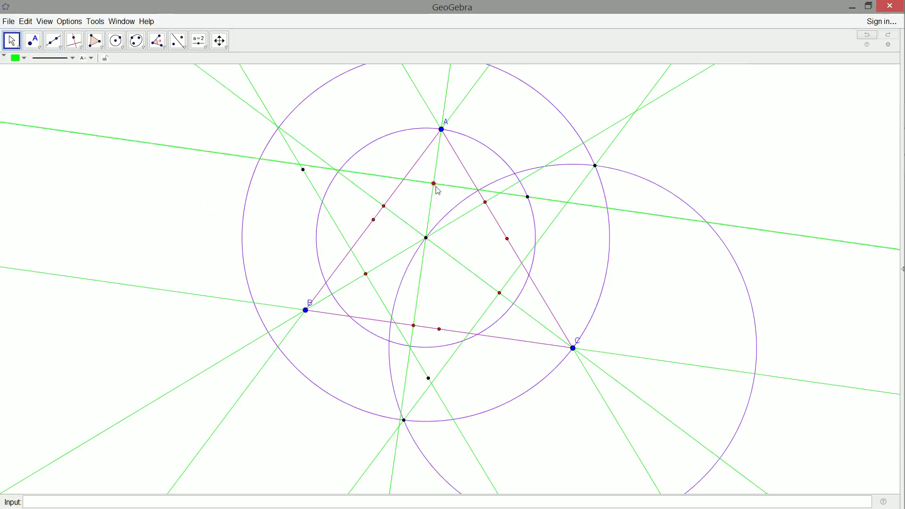
pyautogui.press('Delete')
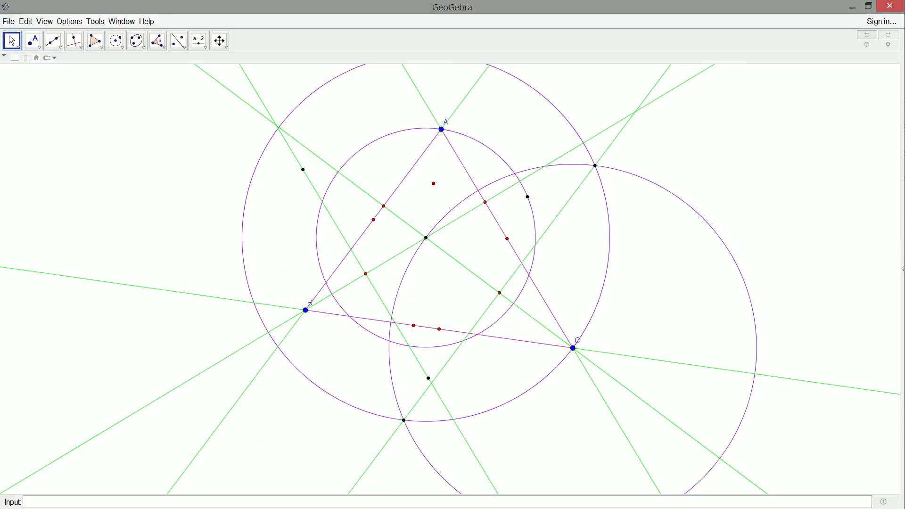
pyautogui.click(447, 225)
pyautogui.press('Delete')
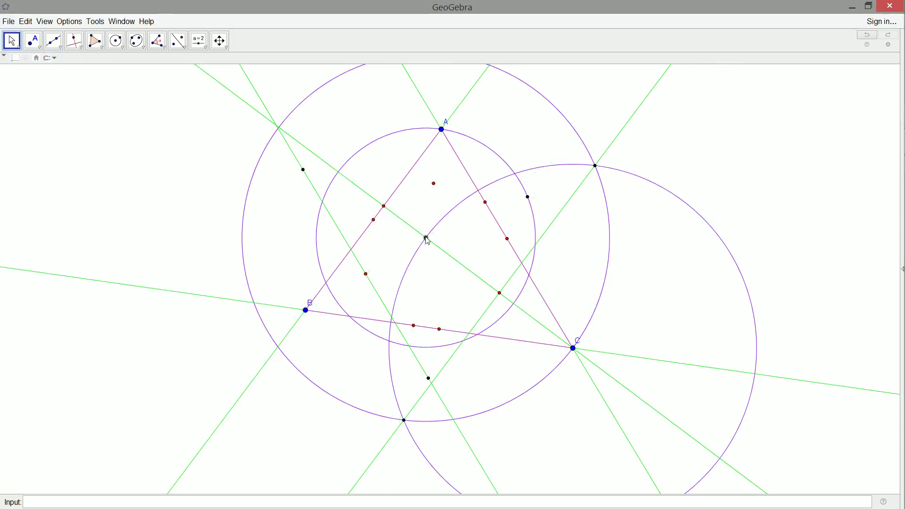
pyautogui.press('Delete')
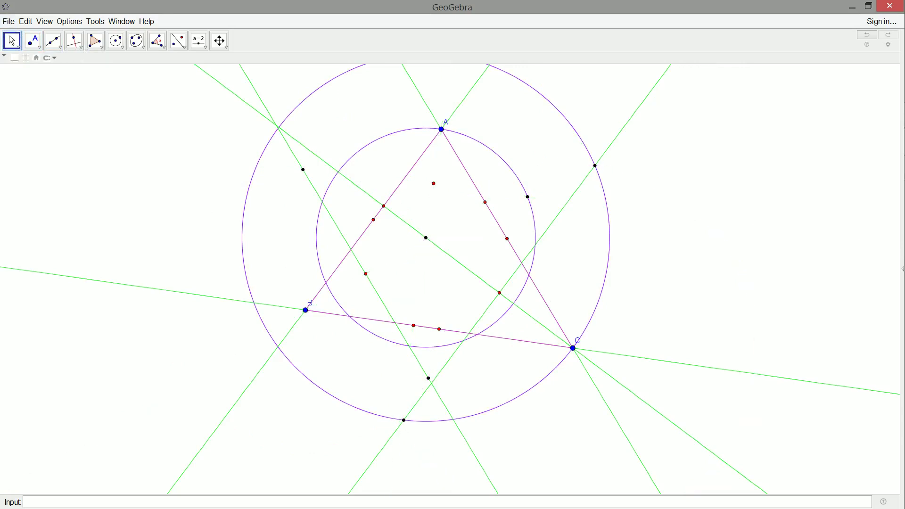
# Step: Delete the circle through A, the right-hand green line and both green lines through C
pyautogui.click(531, 210)
pyautogui.press('Delete')
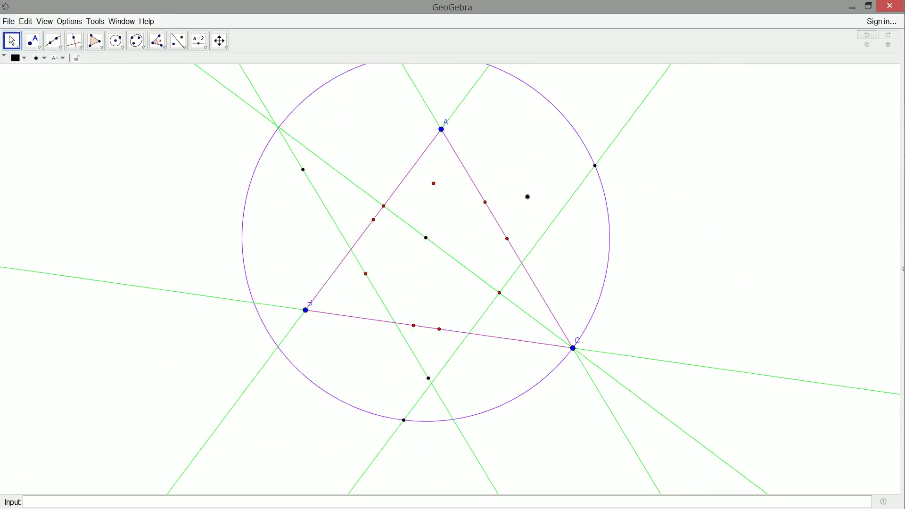
pyautogui.click(556, 220)
pyautogui.press('Delete')
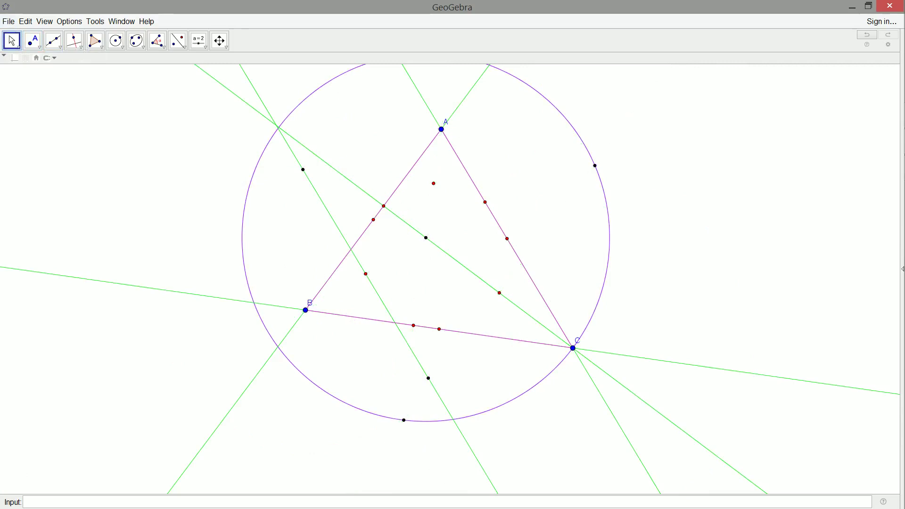
pyautogui.moveTo(576, 149); pyautogui.dragTo(656, 212)
pyautogui.click(592, 363)
pyautogui.press('Delete')
pyautogui.click(585, 368)
pyautogui.press('Delete')
# Step: Delete the green line along BC, the large circle and the remaining green helper line
pyautogui.click(595, 351)
pyautogui.press('Delete')
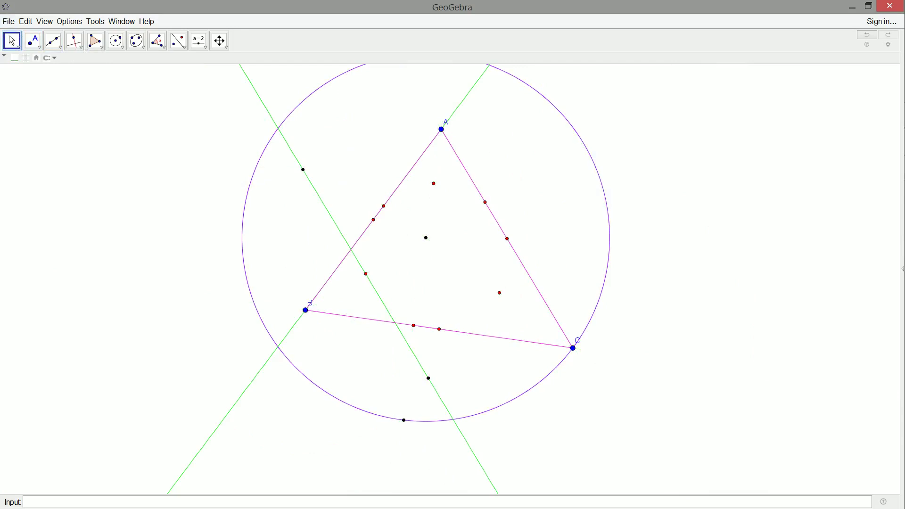
pyautogui.click(585, 333)
pyautogui.press('Delete')
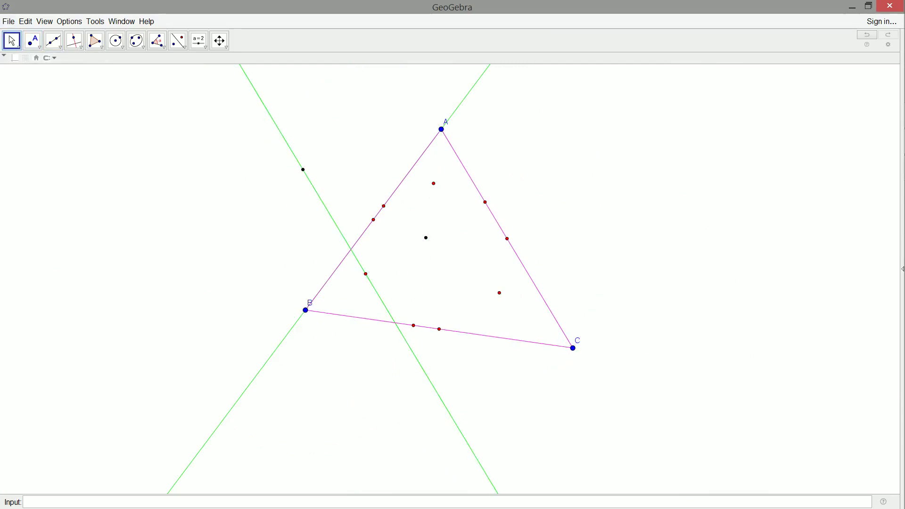
pyautogui.press('Delete')
# Step: Delete the stray black point outside the triangle and the green line through A and B
pyautogui.moveTo(280, 144); pyautogui.dragTo(318, 189)
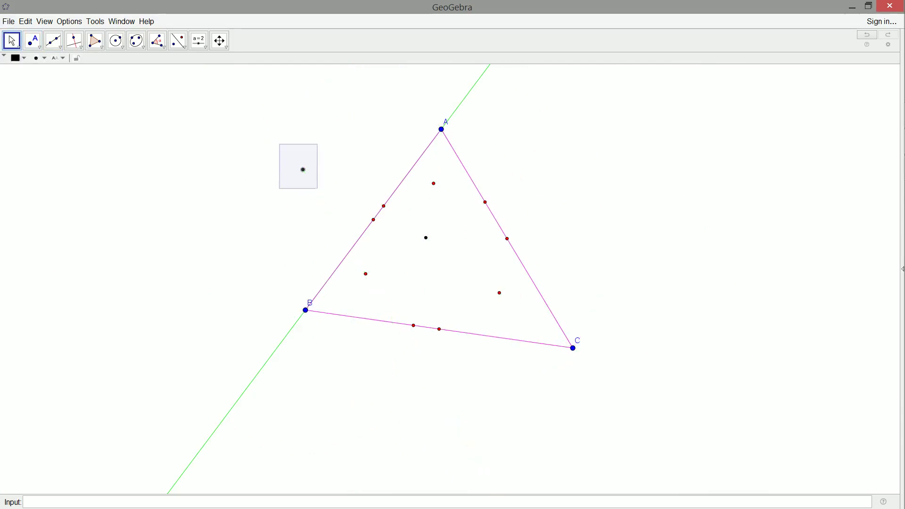
pyautogui.press('Delete')
pyautogui.click(269, 359)
pyautogui.press('Delete')
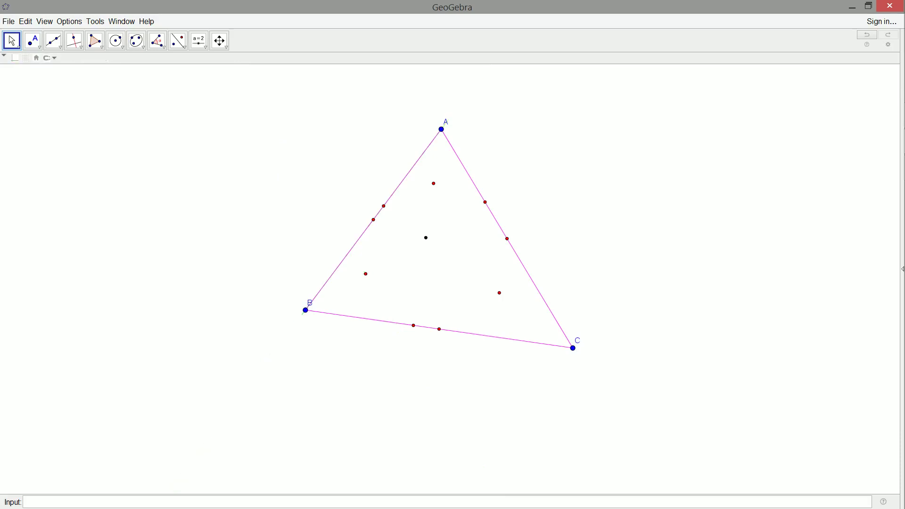
# Step: Box-select the black point inside the triangle to clear it
pyautogui.scroll(-5, 528, 207)
pyautogui.scroll(-3, 476, 264)
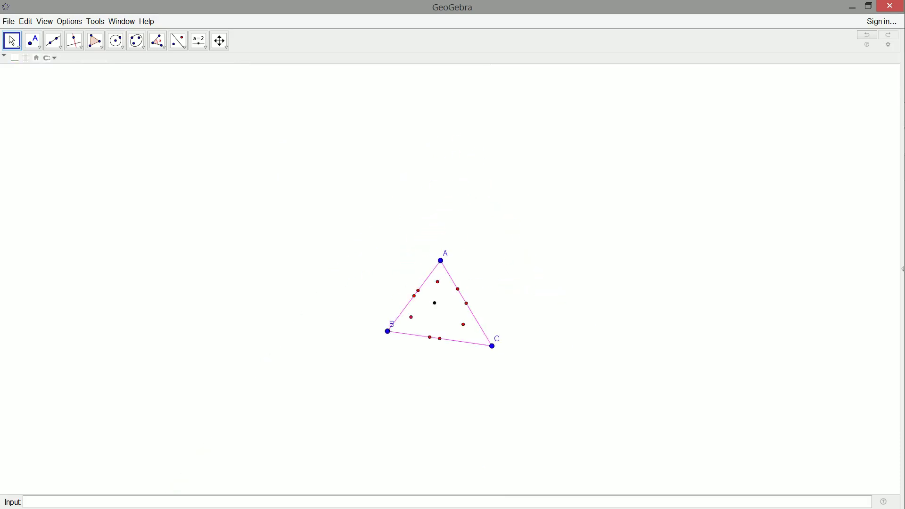
pyautogui.scroll(5, 507, 249)
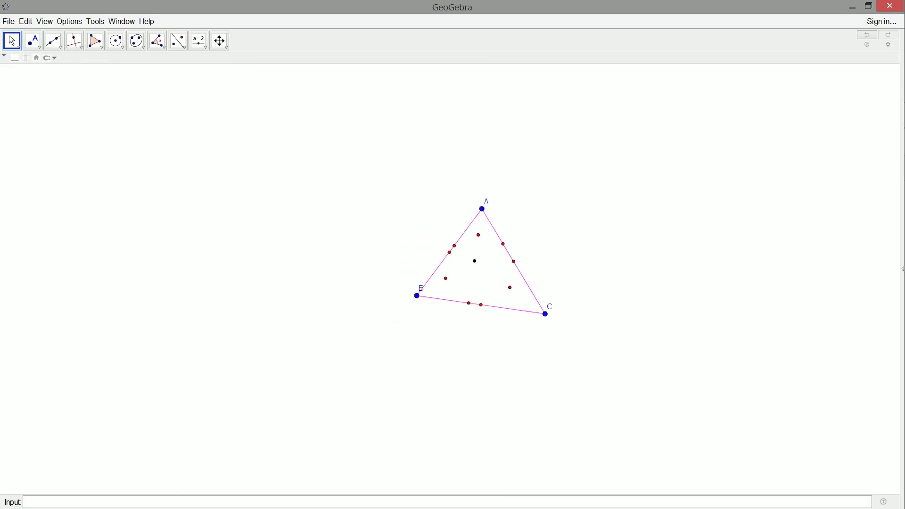
pyautogui.moveTo(405, 267); pyautogui.dragTo(428, 294)
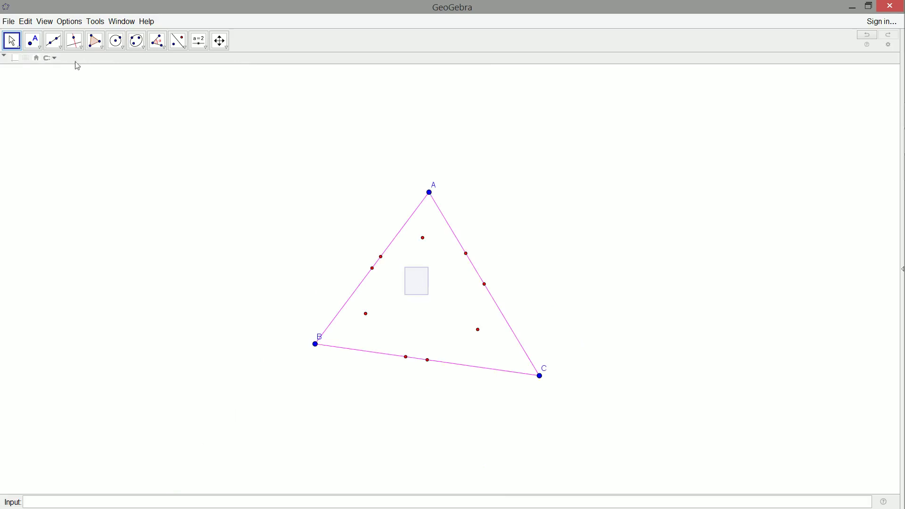
# Step: Drag vertices A, C and B outward to make triangle ABC larger and wider
pyautogui.click(11, 41)
pyautogui.moveTo(429, 195); pyautogui.dragTo(384, 113)
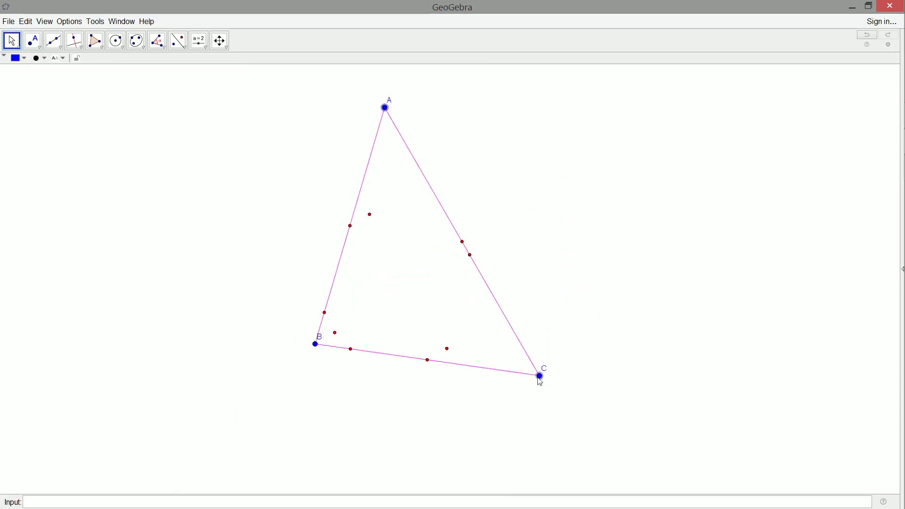
pyautogui.moveTo(541, 381); pyautogui.dragTo(571, 342)
pyautogui.moveTo(312, 349); pyautogui.dragTo(225, 356)
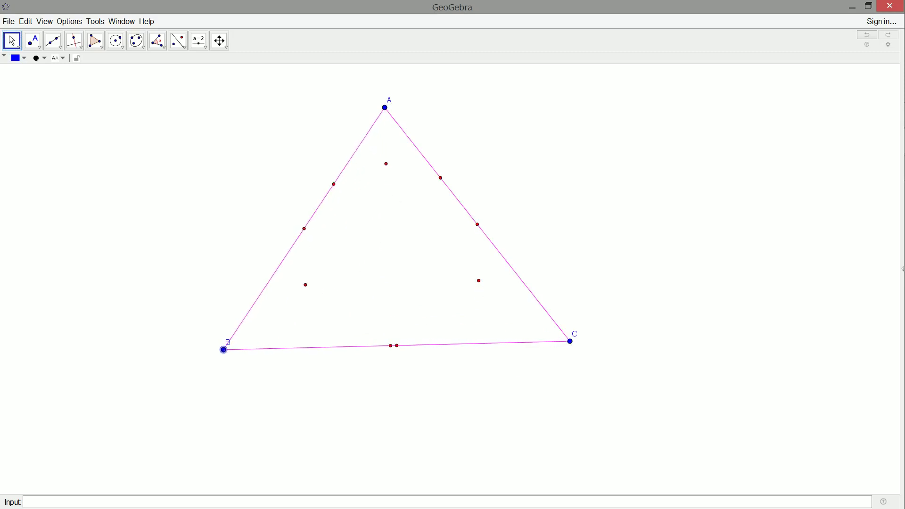
pyautogui.moveTo(571, 342); pyautogui.dragTo(625, 389)
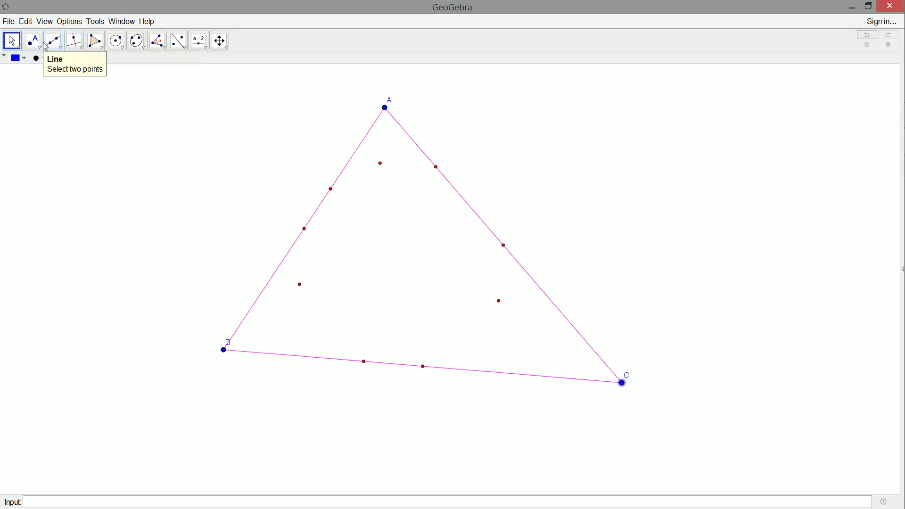
# Step: Draw two circles, each centred on one red point near A and passing through the other
pyautogui.click(116, 41)
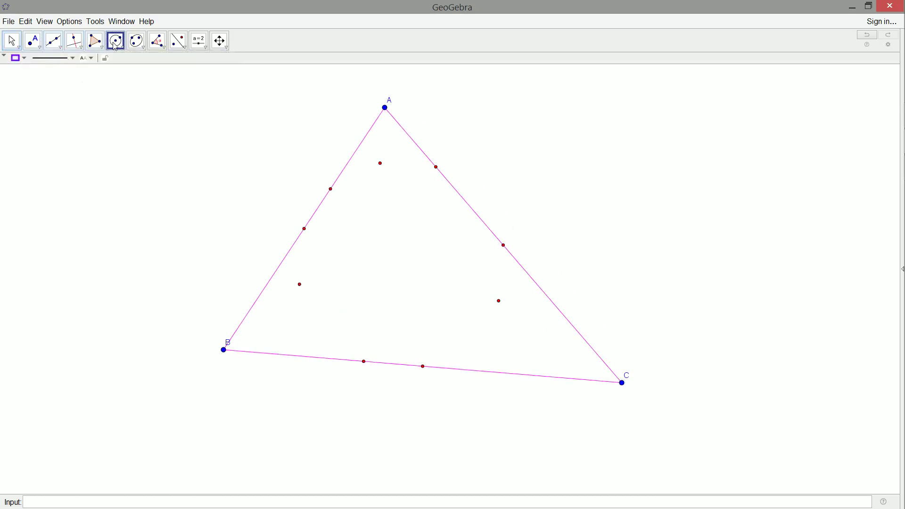
pyautogui.click(381, 164)
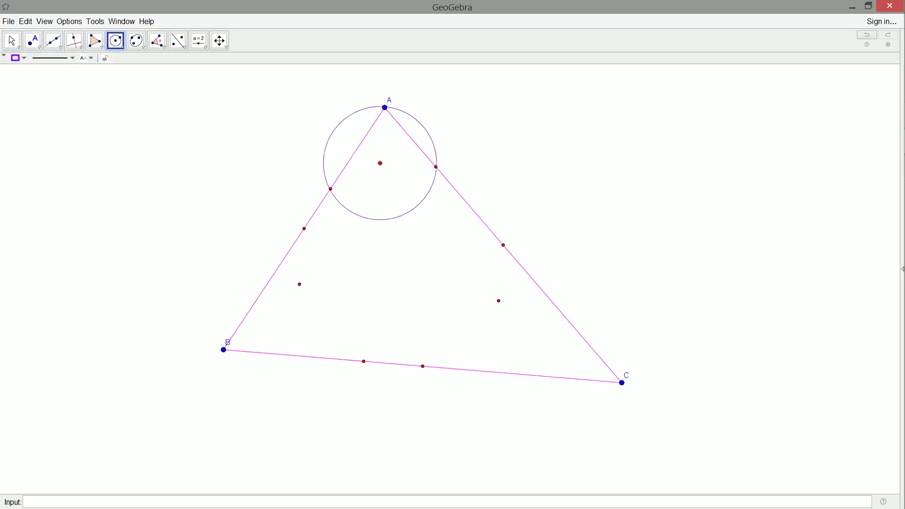
pyautogui.click(437, 168)
pyautogui.click(436, 168)
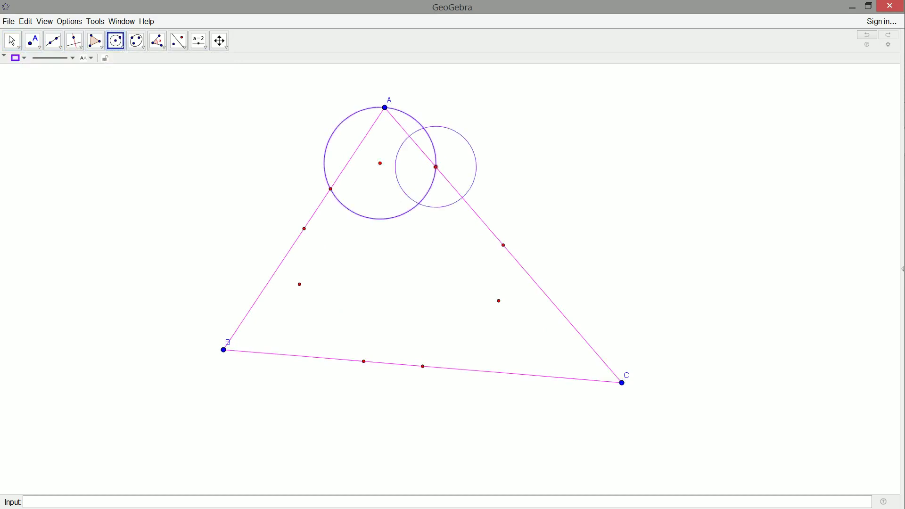
pyautogui.click(380, 164)
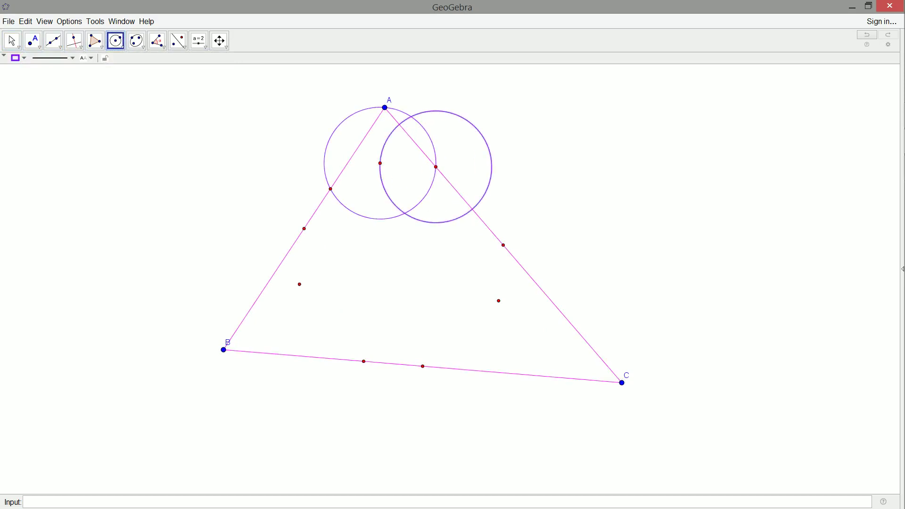
# Step: Mark both intersections of the two circles as black points
pyautogui.click(32, 41)
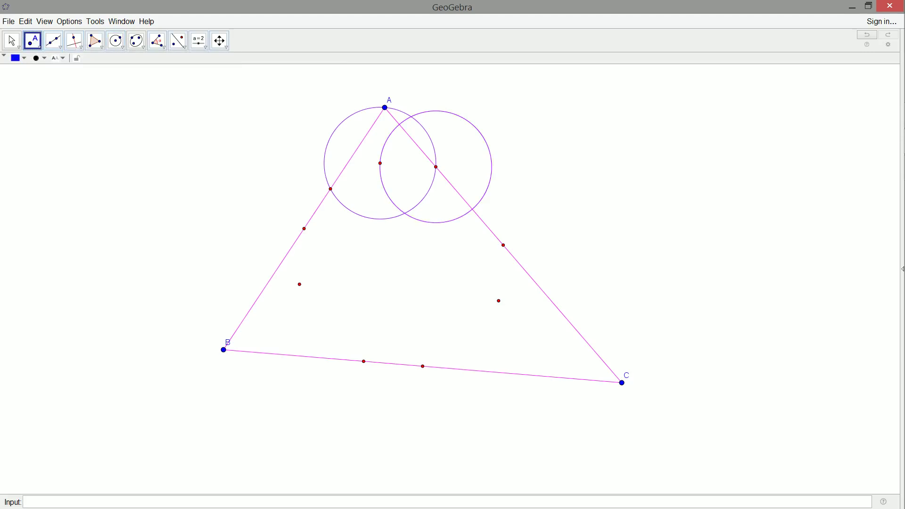
pyautogui.click(411, 117)
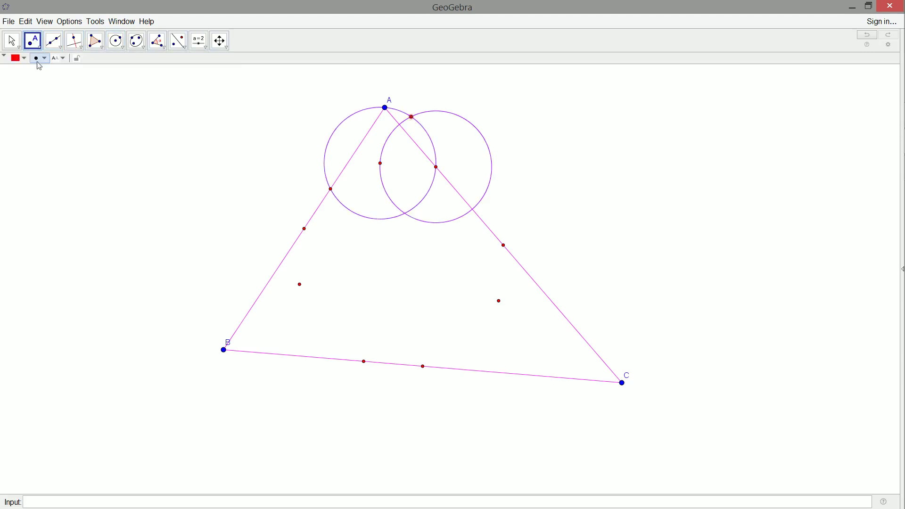
pyautogui.click(25, 60)
pyautogui.click(95, 85)
pyautogui.click(406, 214)
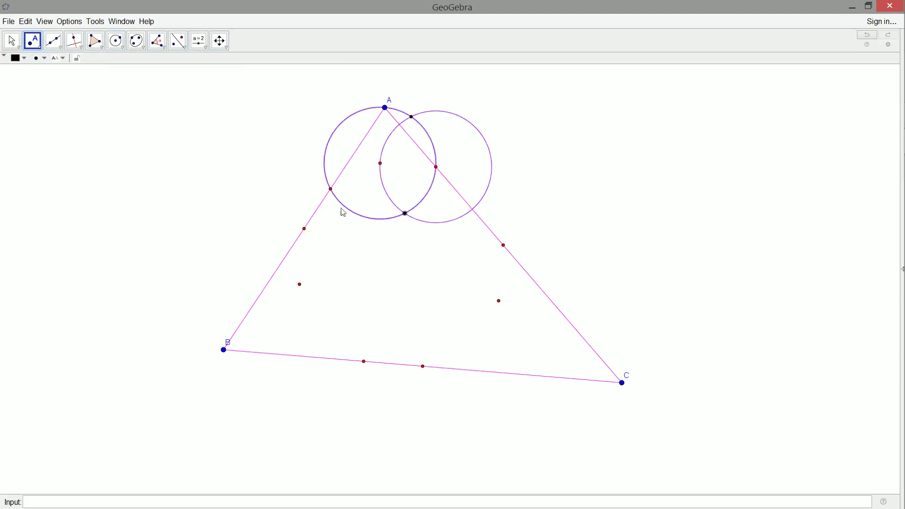
# Step: Draw a green line through the two black intersection points
pyautogui.click(54, 41)
pyautogui.click(405, 213)
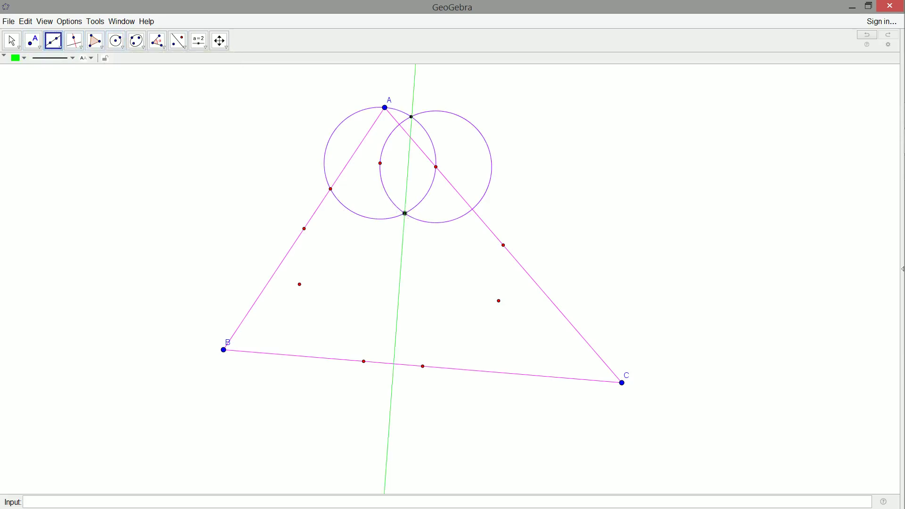
pyautogui.click(412, 117)
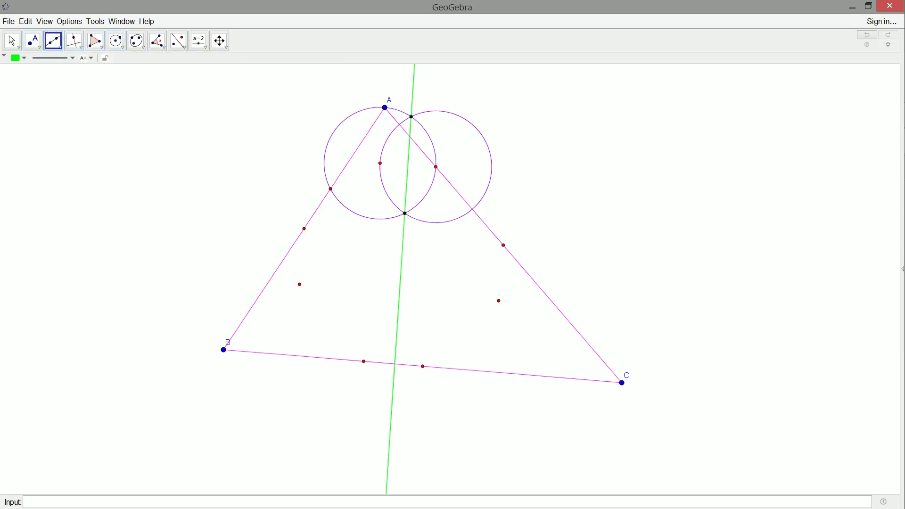
pyautogui.click(116, 41)
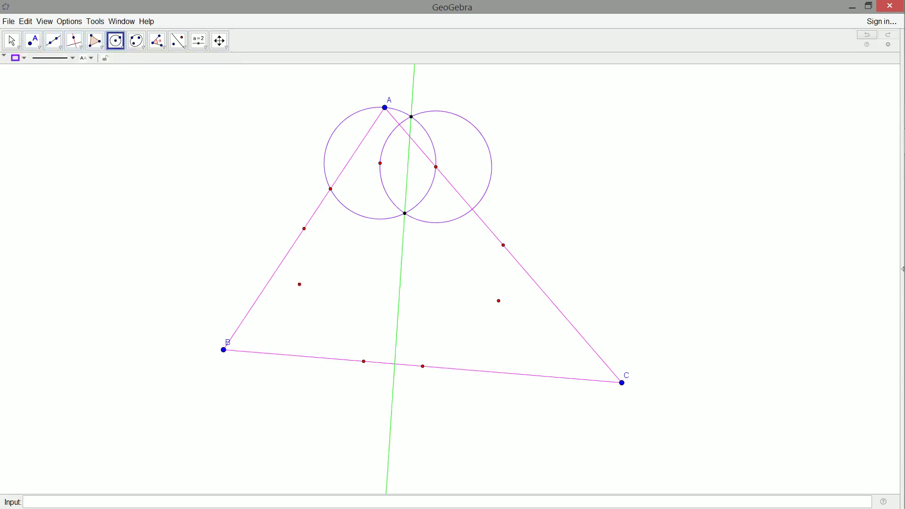
# Step: Draw two circles centred on the red points near C and on side BC, each through the other
pyautogui.click(499, 301)
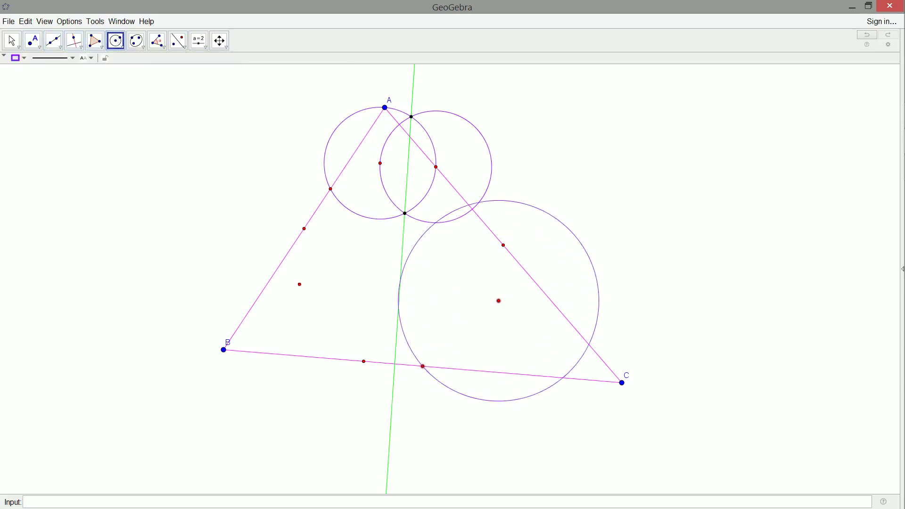
pyautogui.click(423, 366)
pyautogui.click(424, 366)
pyautogui.click(499, 301)
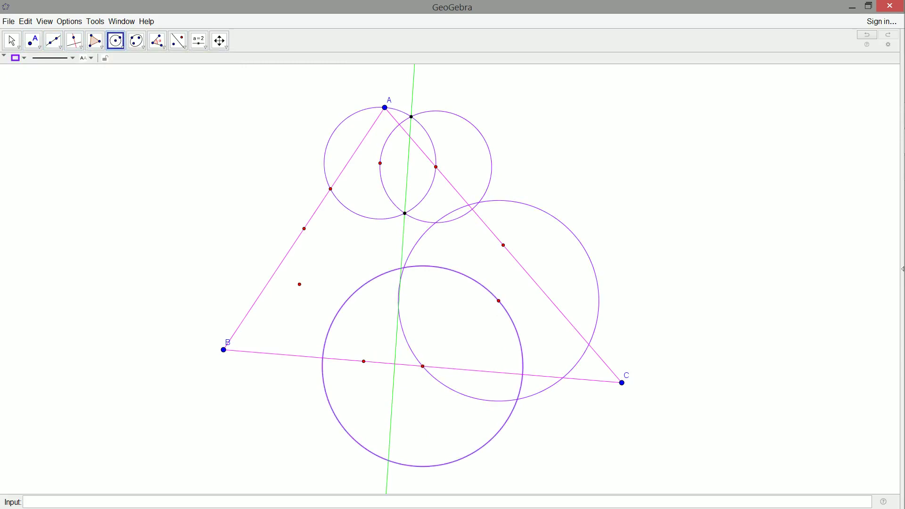
# Step: Mark the upper and lower intersections of the new circles as points
pyautogui.click(32, 41)
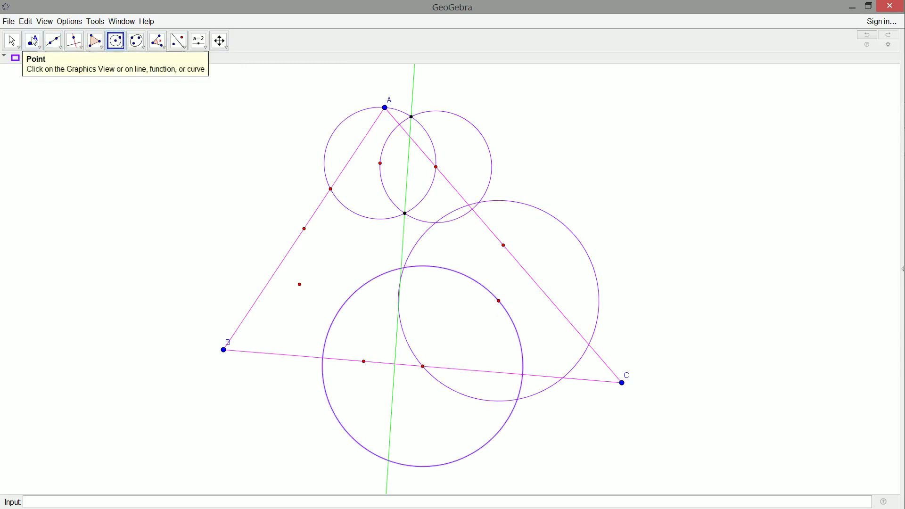
pyautogui.click(407, 271)
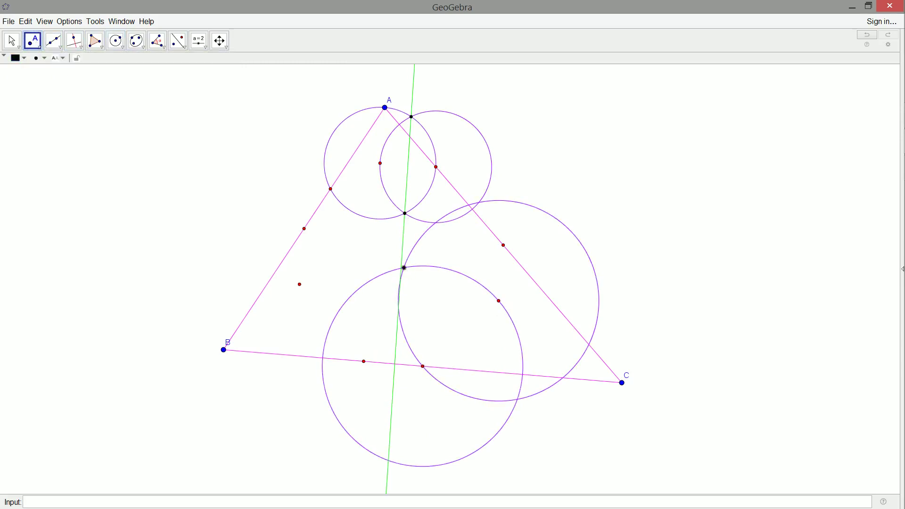
pyautogui.click(519, 401)
pyautogui.scroll(5, 381, 266)
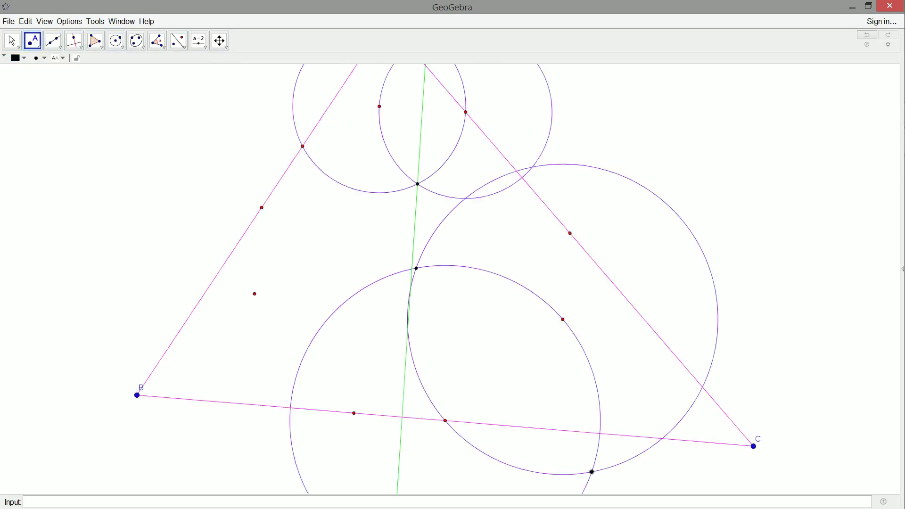
pyautogui.scroll(-4, 384, 271)
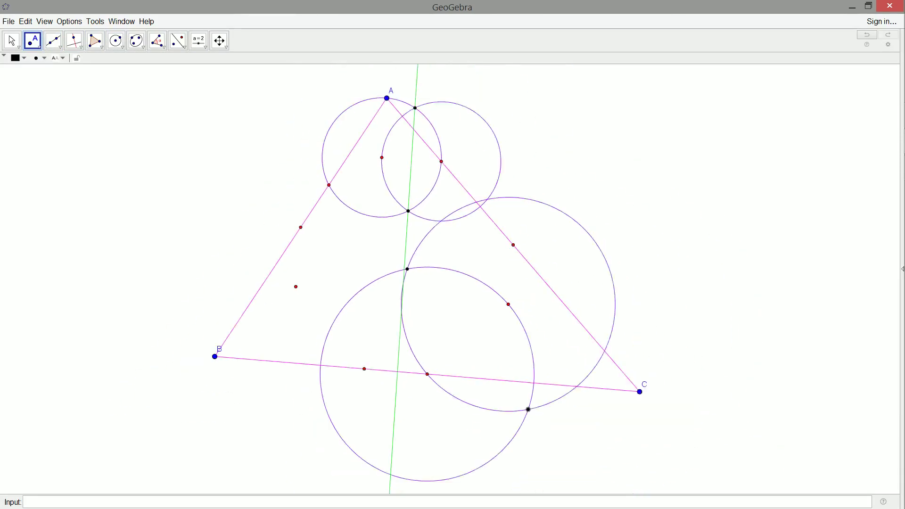
# Step: Draw a second green line through the two new intersection points
pyautogui.click(54, 41)
pyautogui.click(406, 269)
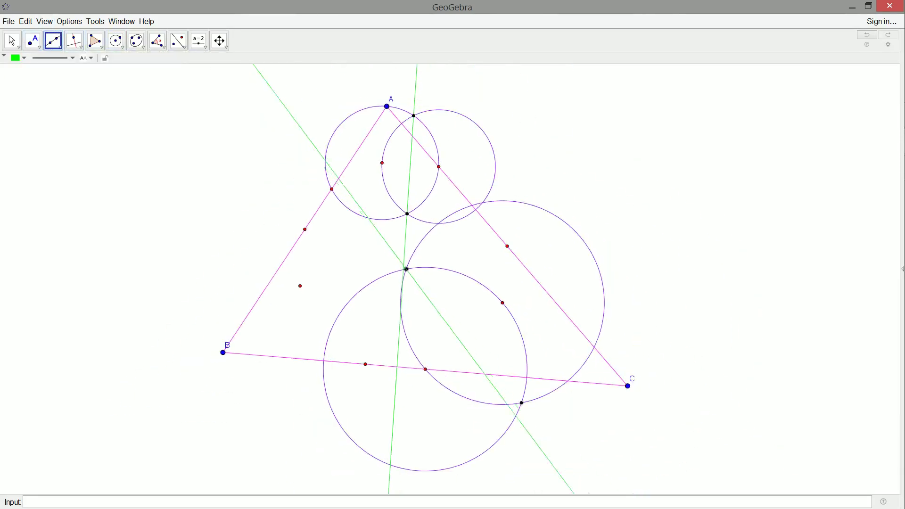
pyautogui.click(521, 403)
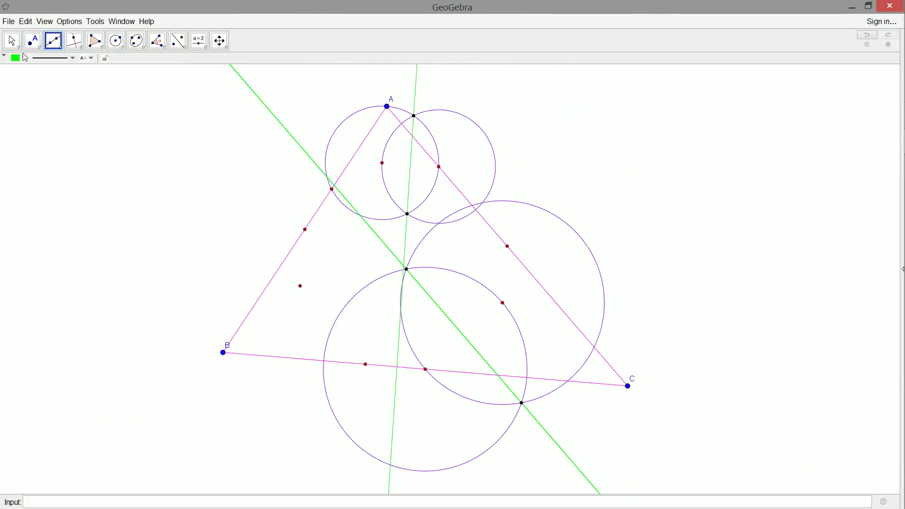
pyautogui.click(32, 41)
pyautogui.scroll(5, 387, 271)
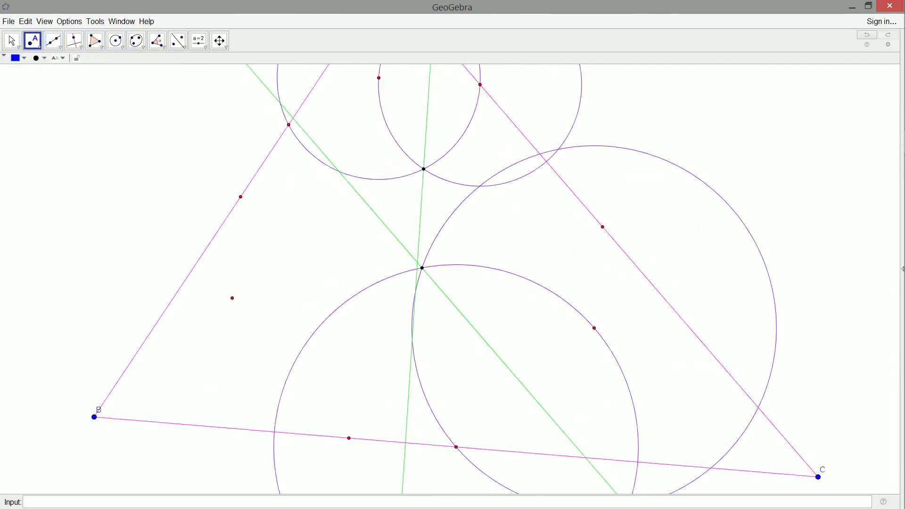
pyautogui.scroll(3, 386, 267)
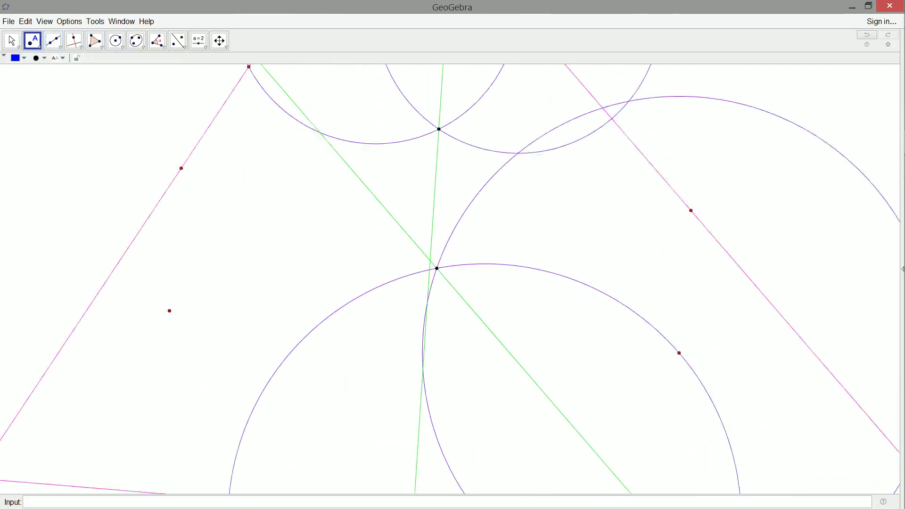
# Step: Mark the crossing point of the two green lines as the centre and make it purple
pyautogui.click(434, 260)
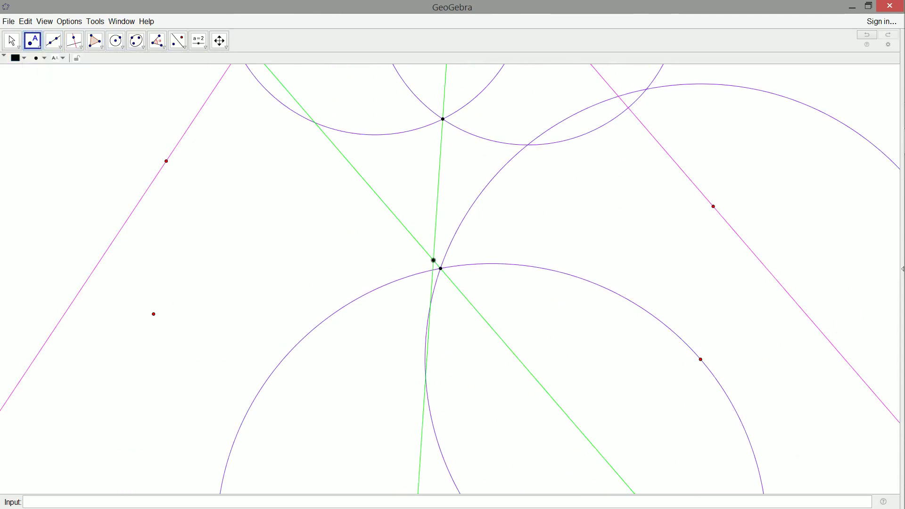
pyautogui.click(19, 57)
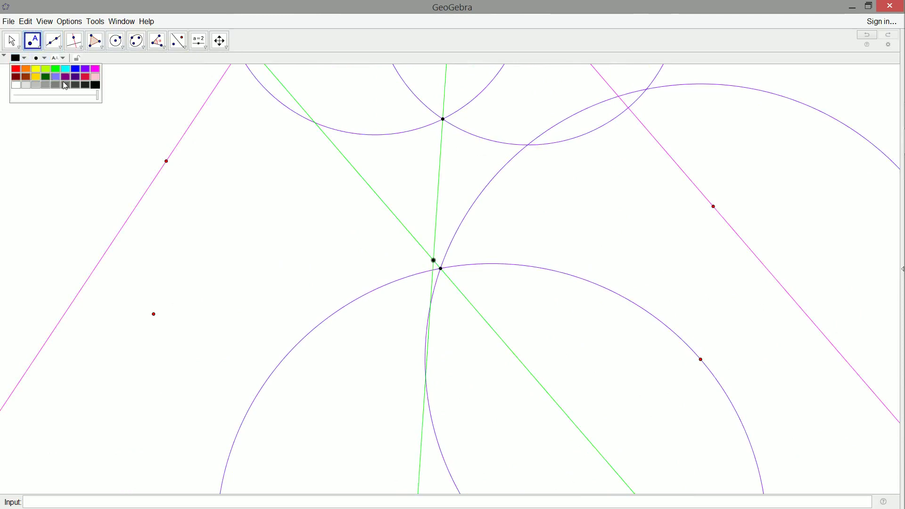
pyautogui.click(65, 80)
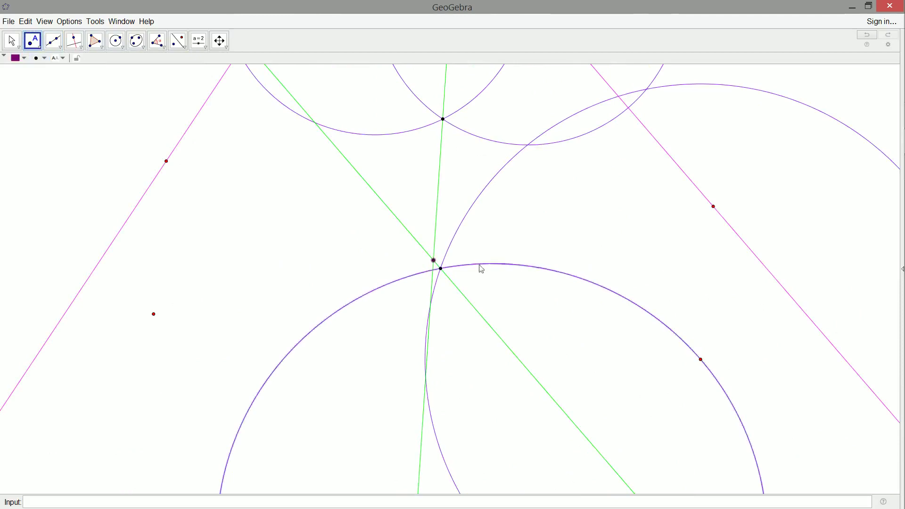
pyautogui.scroll(-2, 438, 325)
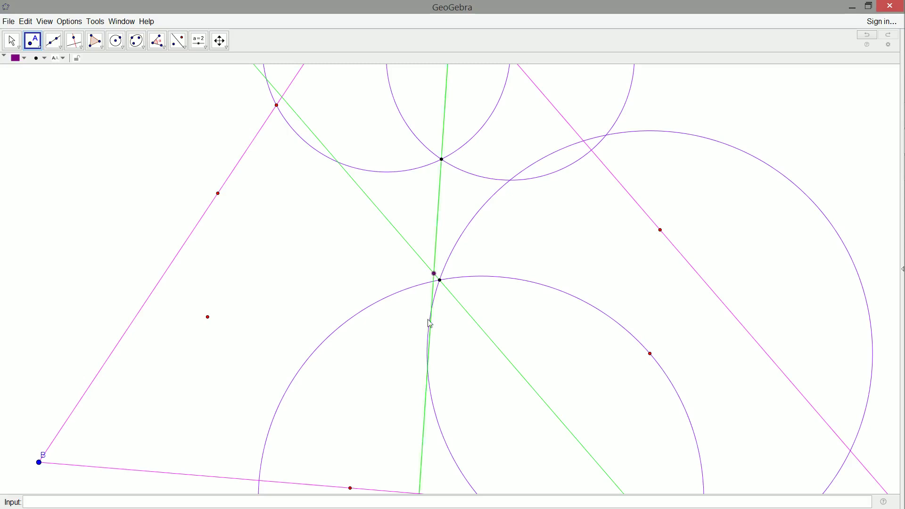
pyautogui.click(12, 41)
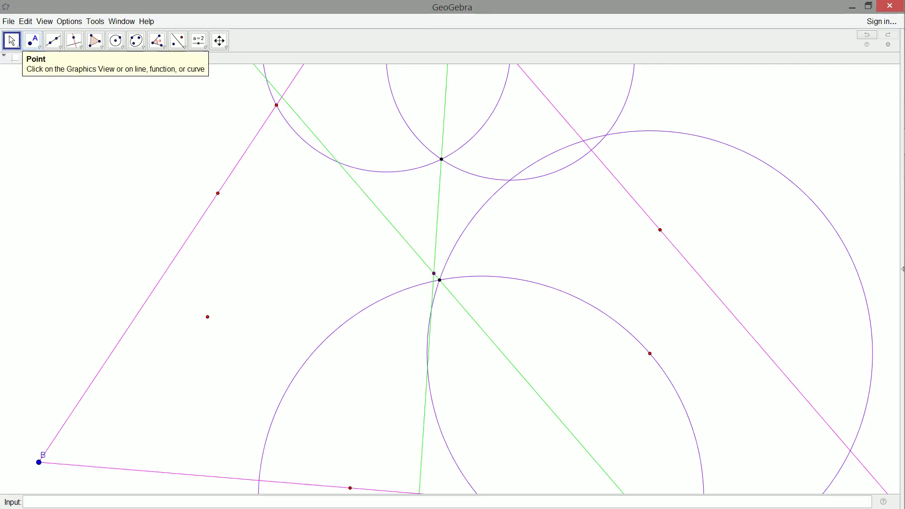
# Step: Delete the four helper circles and both green lines, then zoom to fit triangle ABC
pyautogui.click(446, 264)
pyautogui.press('Delete')
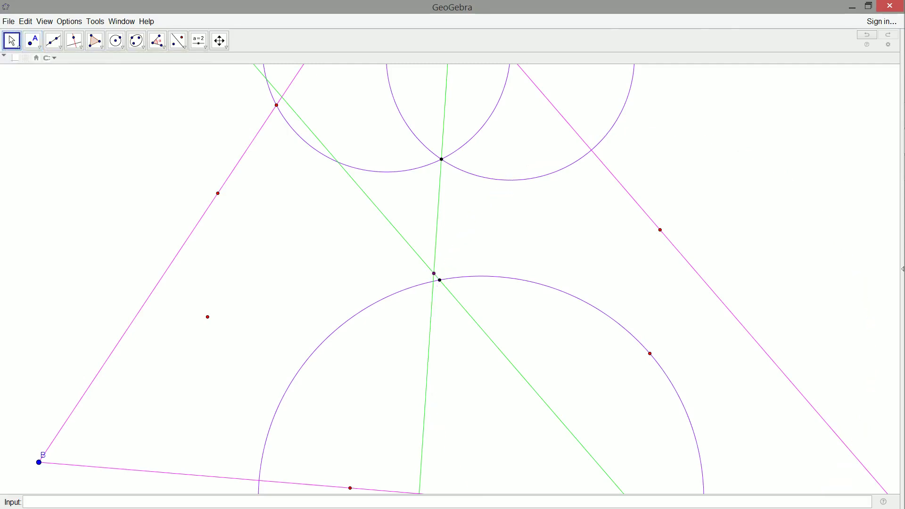
pyautogui.click(504, 278)
pyautogui.press('Delete')
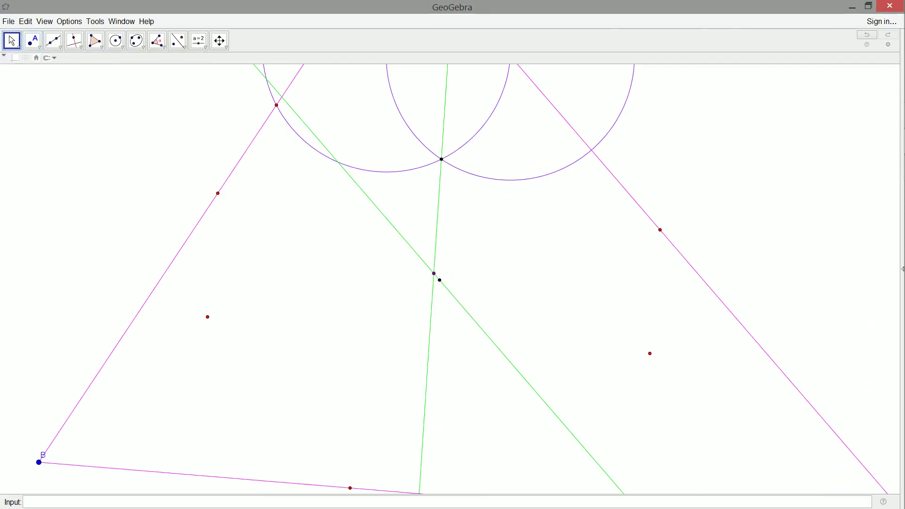
pyautogui.click(499, 350)
pyautogui.press('Delete')
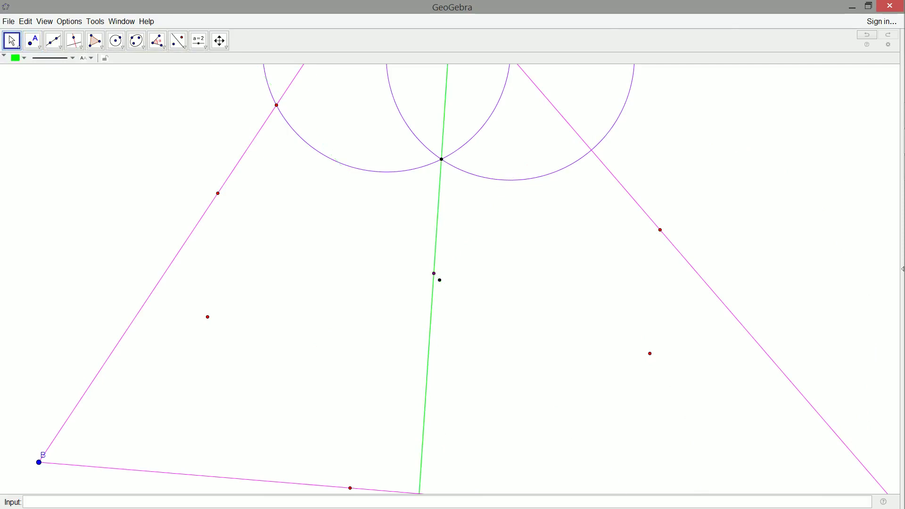
pyautogui.press('Delete')
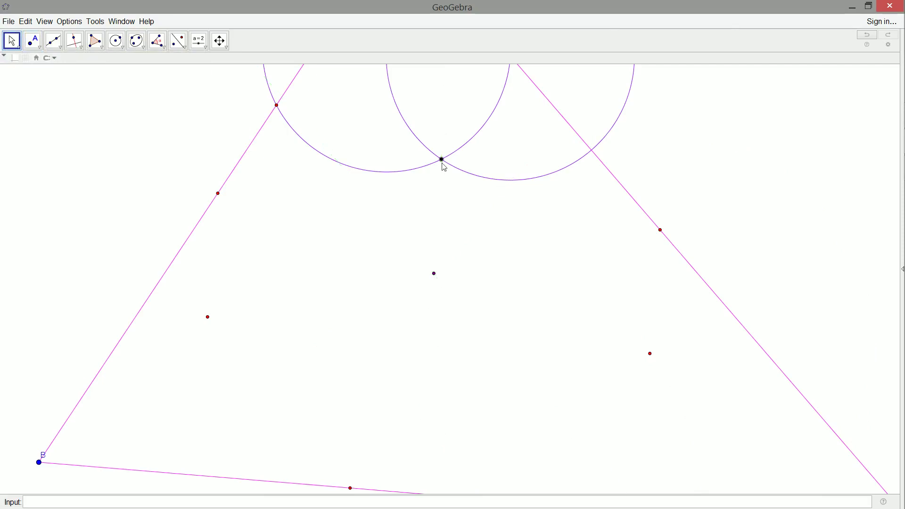
pyautogui.click(445, 164)
pyautogui.press('Delete')
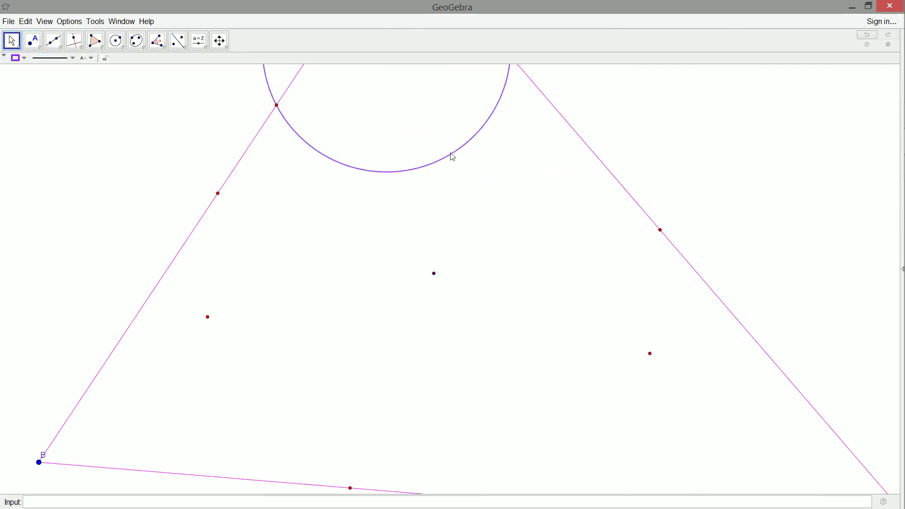
pyautogui.press('Delete')
pyautogui.hotkey('ctrl', 'shift', 'm')
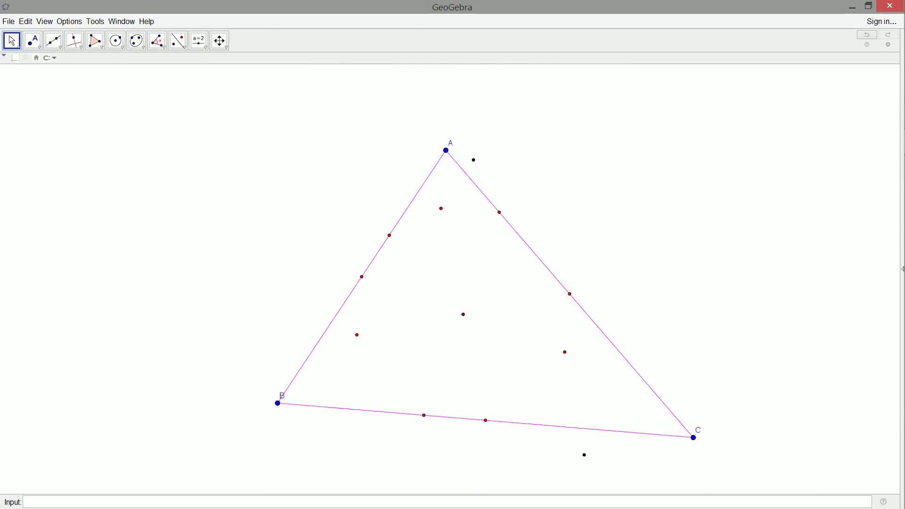
# Step: Remove the stray black points below C and near A, then drag vertex A rightward
pyautogui.moveTo(534, 412); pyautogui.dragTo(565, 431)
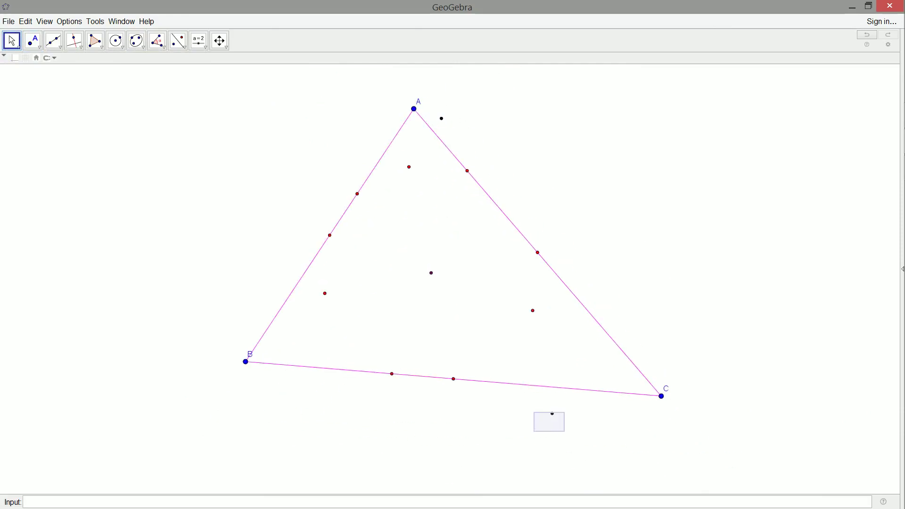
pyautogui.moveTo(564, 400); pyautogui.dragTo(543, 416)
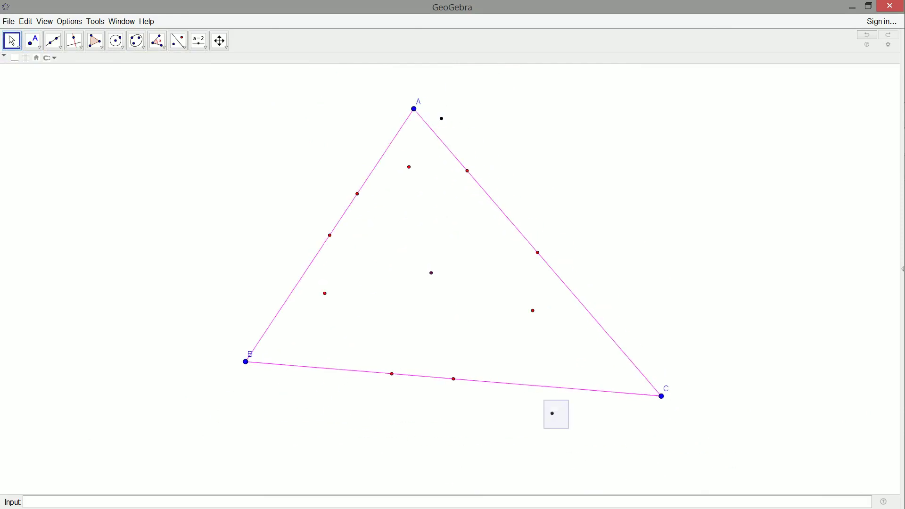
pyautogui.moveTo(437, 105); pyautogui.dragTo(446, 121)
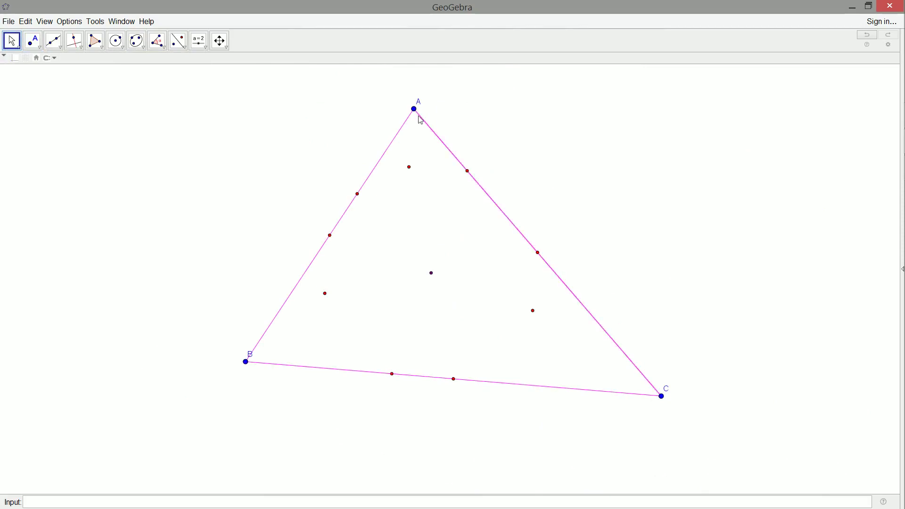
pyautogui.moveTo(414, 110); pyautogui.dragTo(494, 109)
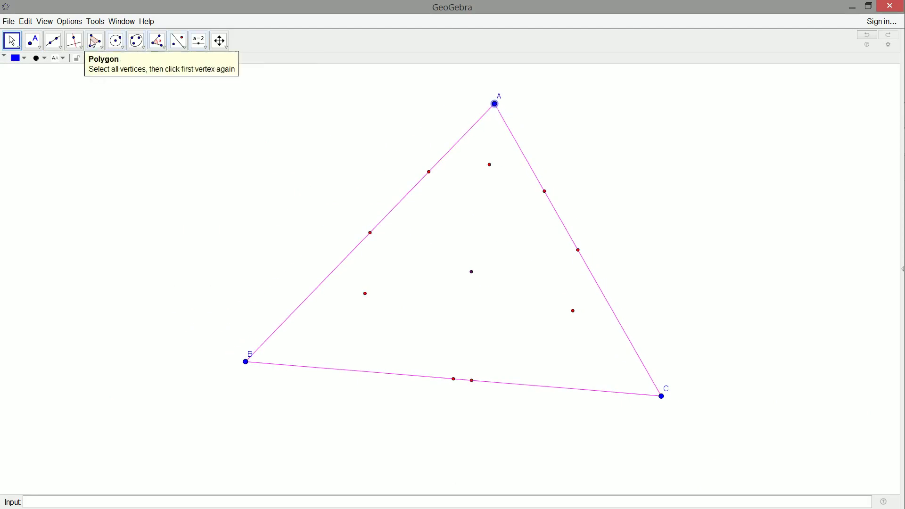
# Step: Draw a circle centred on the middle point passing through one of the red points
pyautogui.click(116, 40)
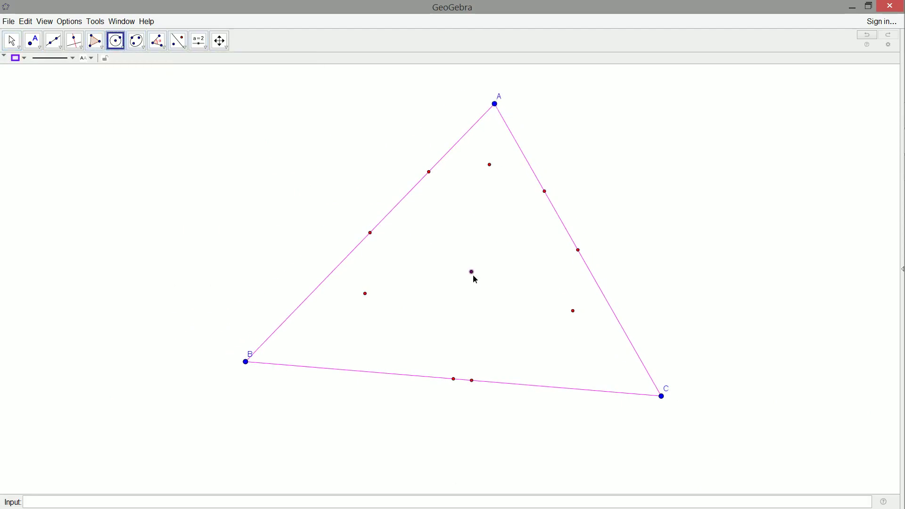
pyautogui.click(473, 273)
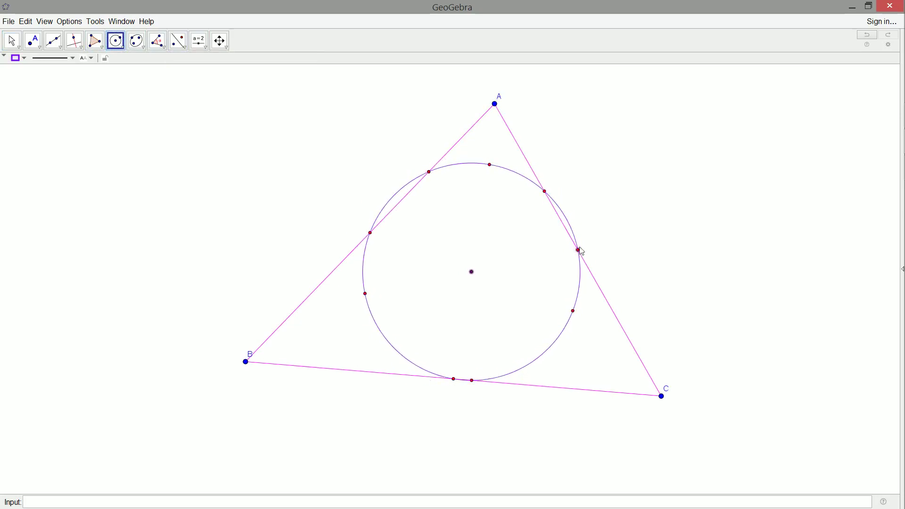
pyautogui.click(545, 192)
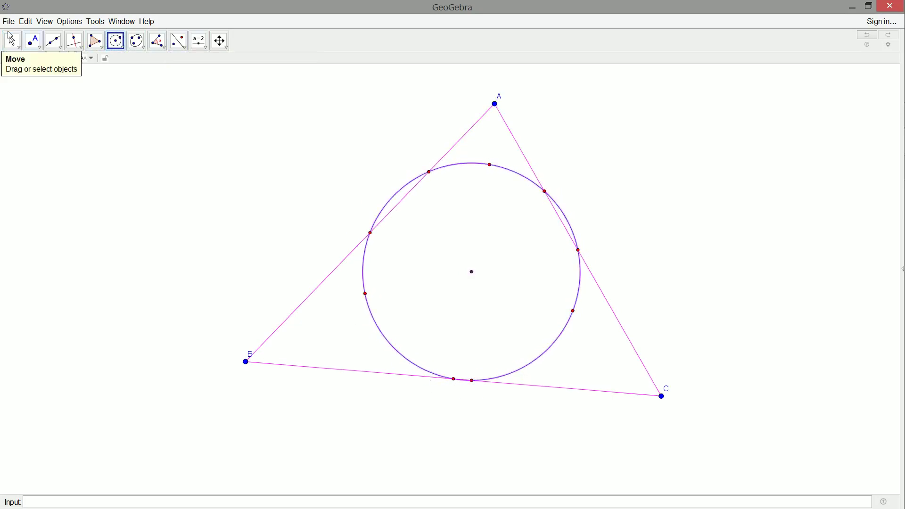
pyautogui.click(11, 41)
# Step: Drag vertices A, B and C to several positions, showing the circle stays on all nine red points
pyautogui.moveTo(502, 112); pyautogui.dragTo(413, 107)
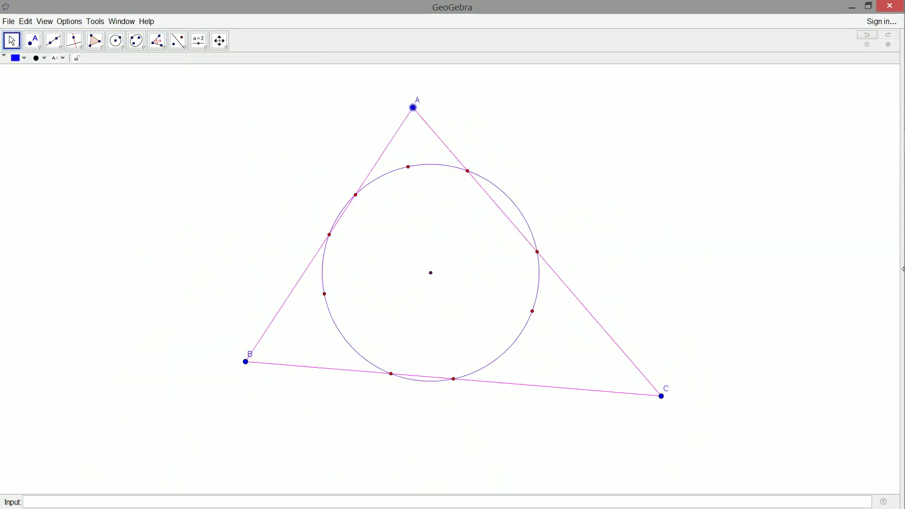
pyautogui.moveTo(661, 396); pyautogui.dragTo(656, 377)
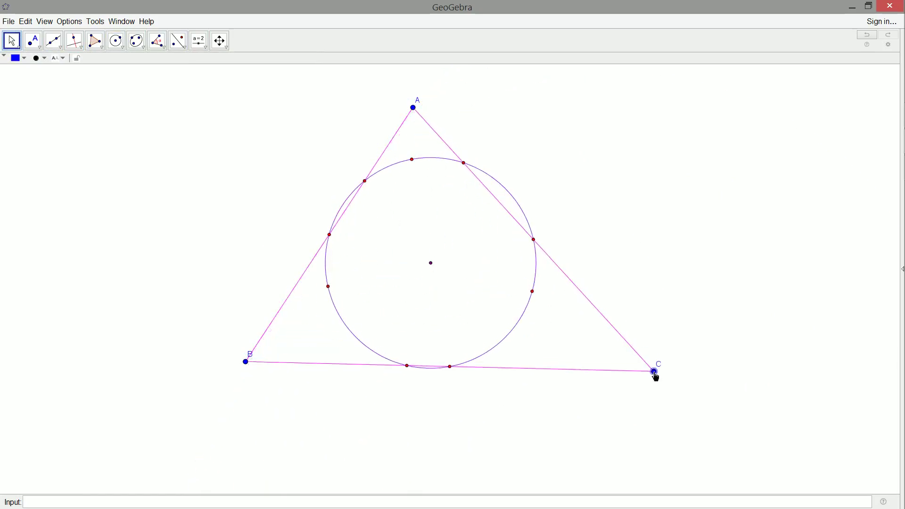
pyautogui.moveTo(243, 363); pyautogui.dragTo(165, 413)
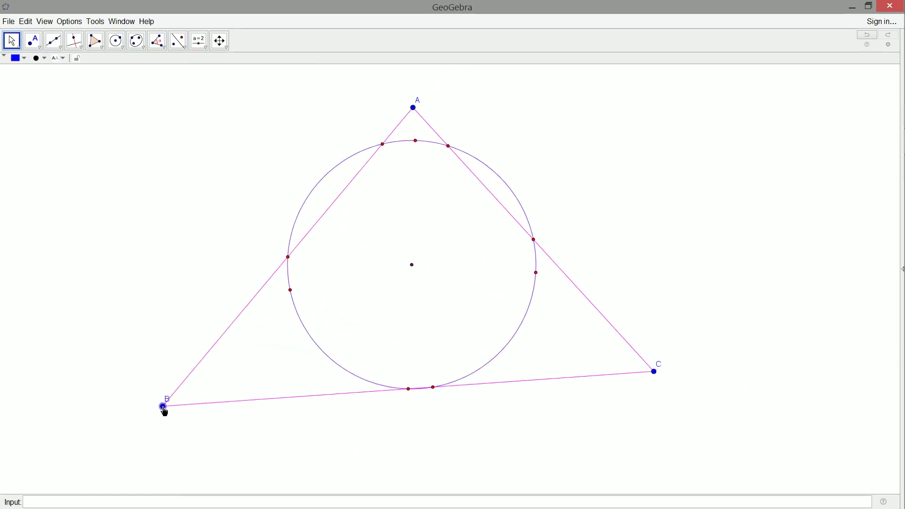
pyautogui.moveTo(414, 108); pyautogui.dragTo(411, 86)
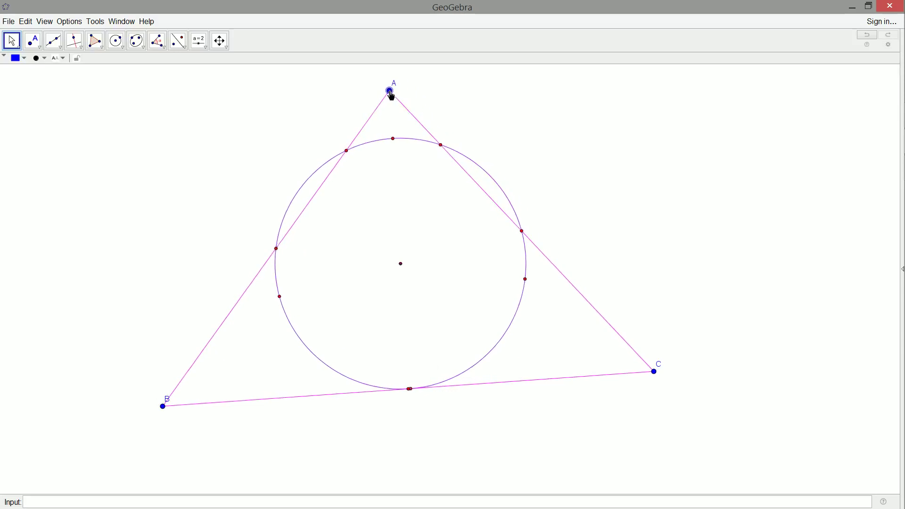
pyautogui.moveTo(391, 94); pyautogui.dragTo(370, 95)
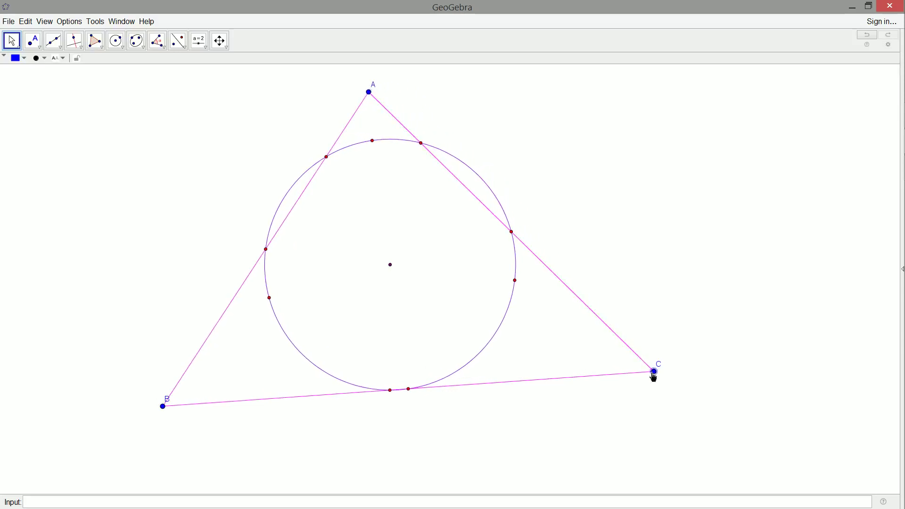
pyautogui.moveTo(654, 377)
pyautogui.mouseDown()
pyautogui.moveTo(551, 353)
pyautogui.moveTo(545, 379)
pyautogui.moveTo(617, 402)
pyautogui.moveTo(625, 356)
pyautogui.moveTo(650, 372)
pyautogui.moveTo(556, 375)
pyautogui.moveTo(552, 400)
pyautogui.moveTo(624, 442)
pyautogui.moveTo(666, 385)
pyautogui.mouseUp()
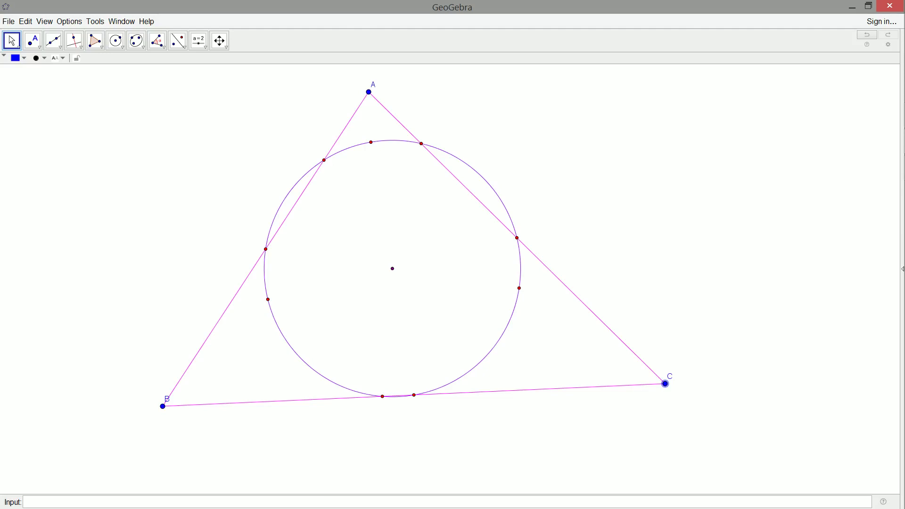
pyautogui.moveTo(666, 386); pyautogui.dragTo(553, 361)
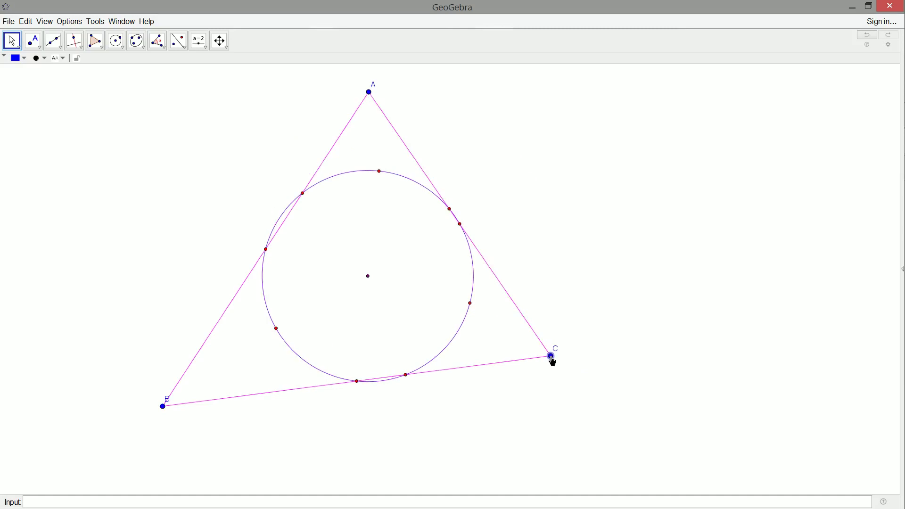
pyautogui.moveTo(552, 358); pyautogui.dragTo(665, 410)
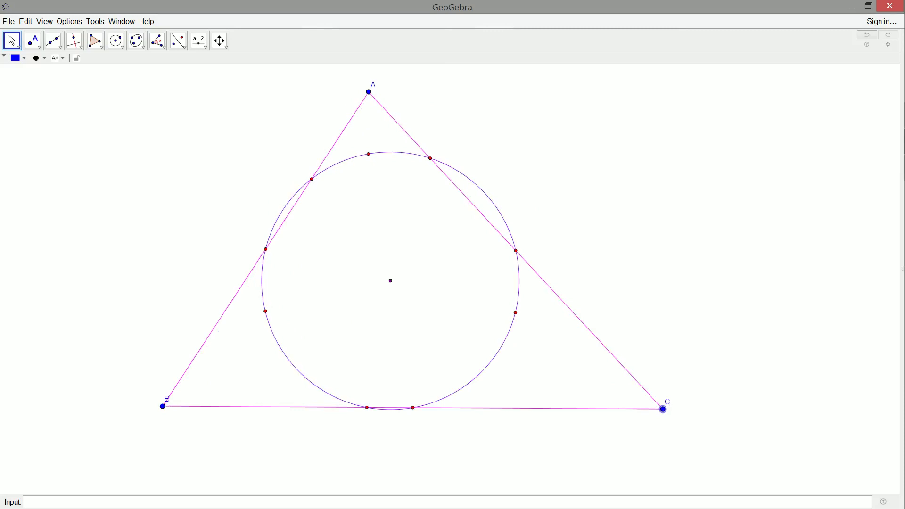